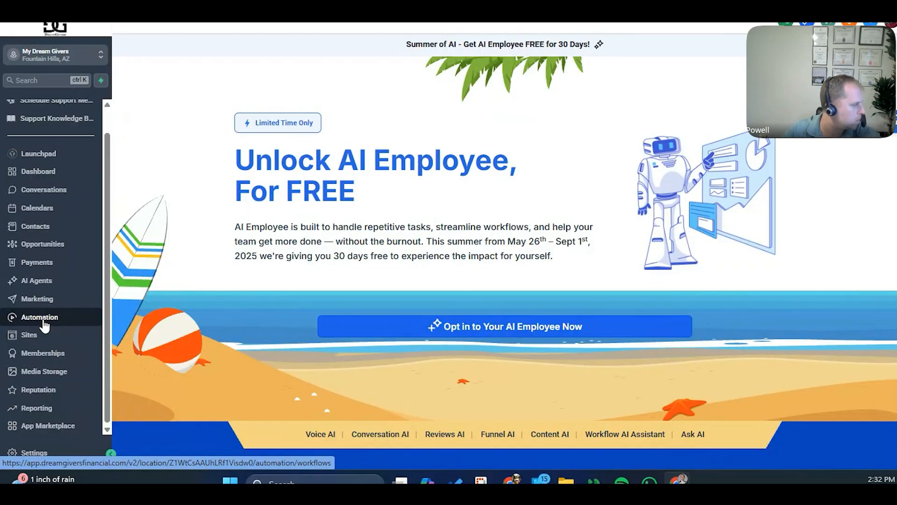
Open the opportunities board and switch it to the Lic agent leads pipeline.
left_click(52, 243)
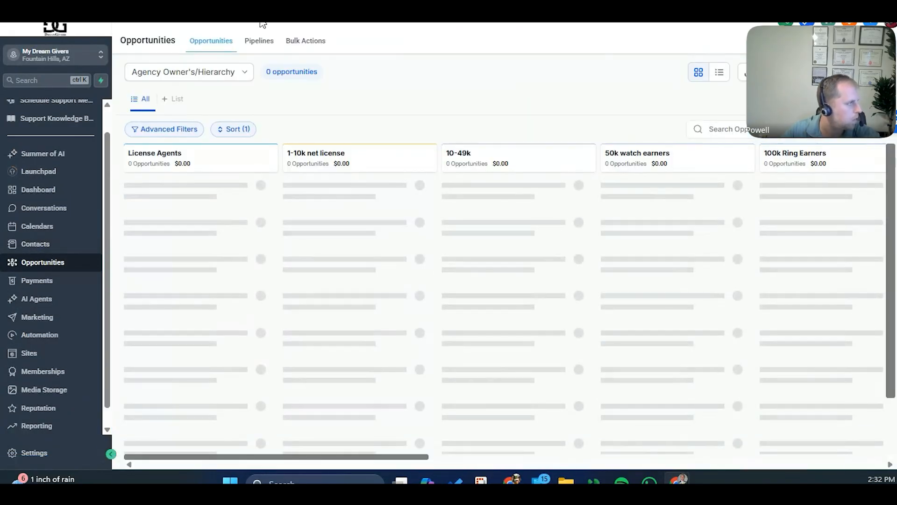
left_click(206, 73)
left_click(165, 168)
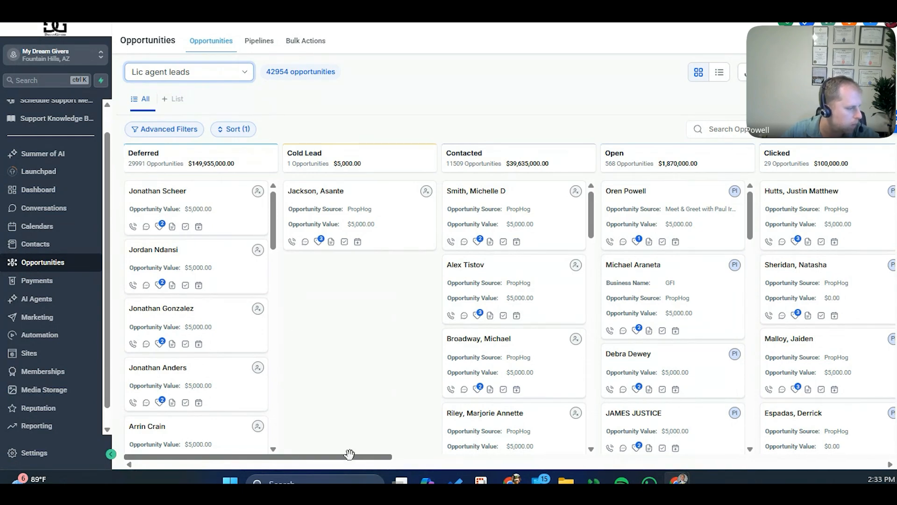
Review the Lic agent leads pipeline stages from Deferred through Hot Lead and Booked Appt to the ICA Code stages.
left_click_drag(349, 456, 390, 447)
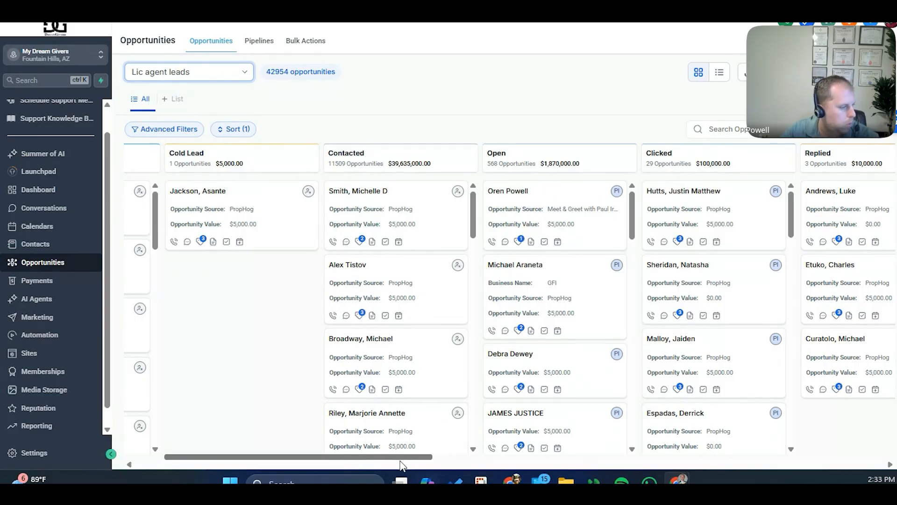
left_click_drag(413, 456, 481, 455)
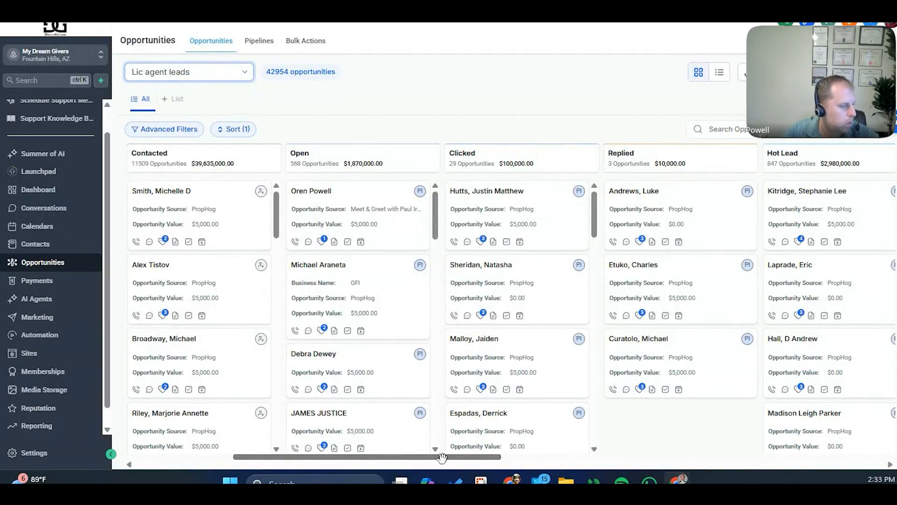
left_click_drag(439, 458, 531, 457)
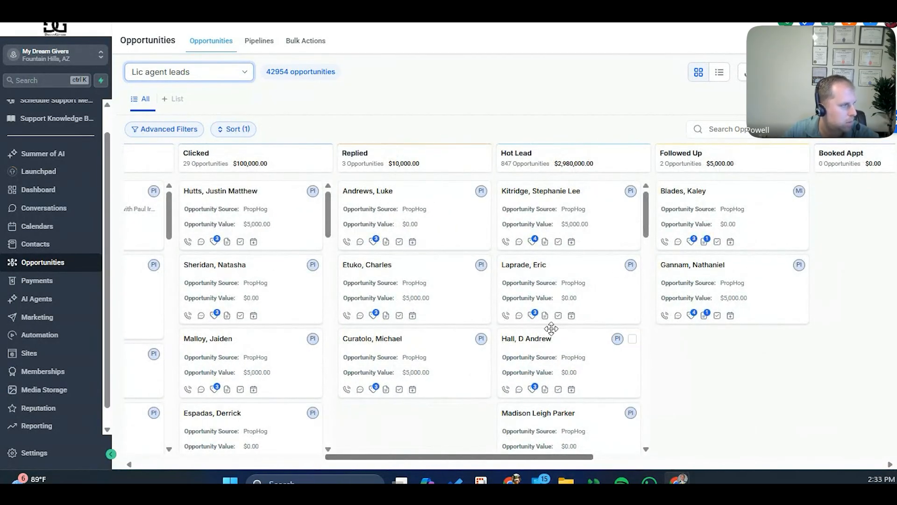
left_click_drag(561, 456, 590, 456)
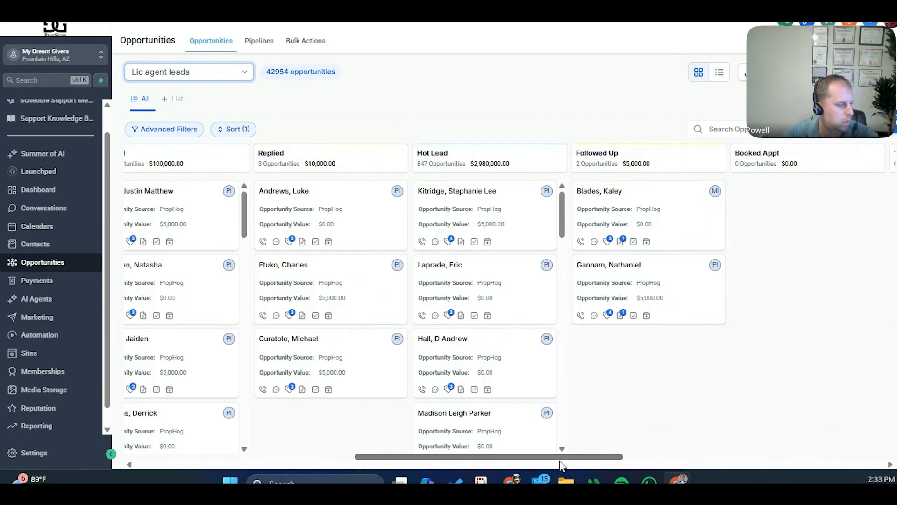
left_click_drag(559, 454, 634, 458)
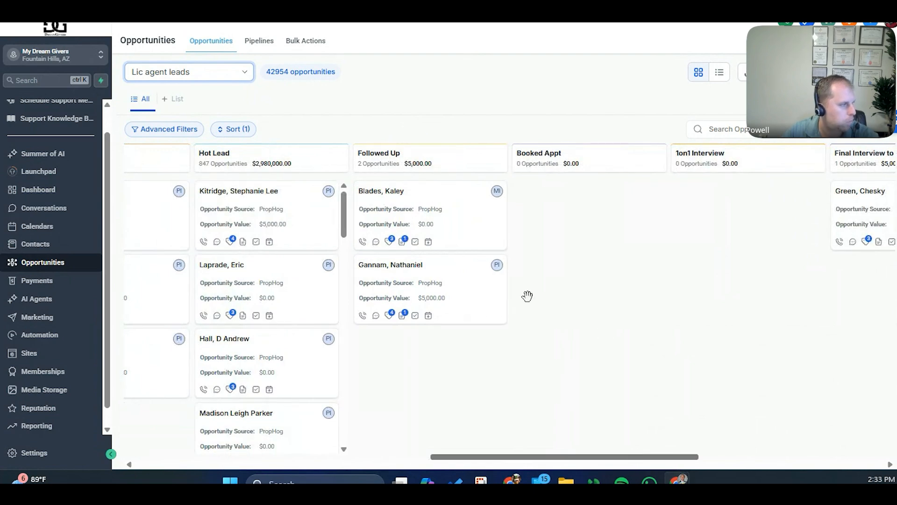
left_click_drag(667, 457, 771, 456)
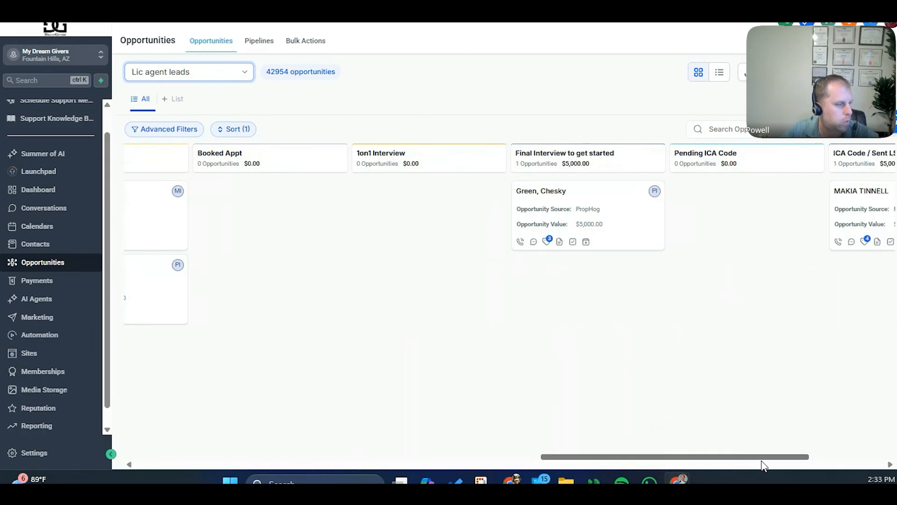
left_click_drag(759, 456, 254, 432)
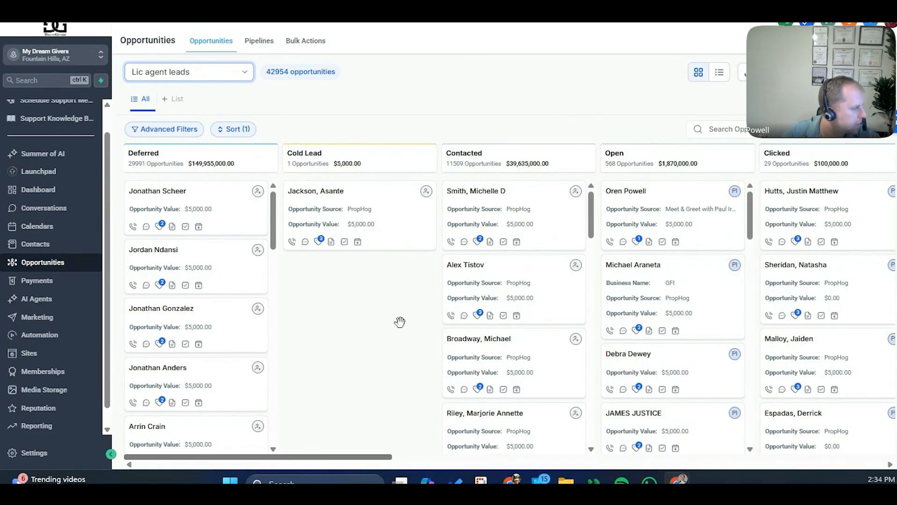
Open the Sales Pipeline folder in the automation workflows and review its numbered lead workflows and the 7 Email Drip Campaign.
left_click(61, 335)
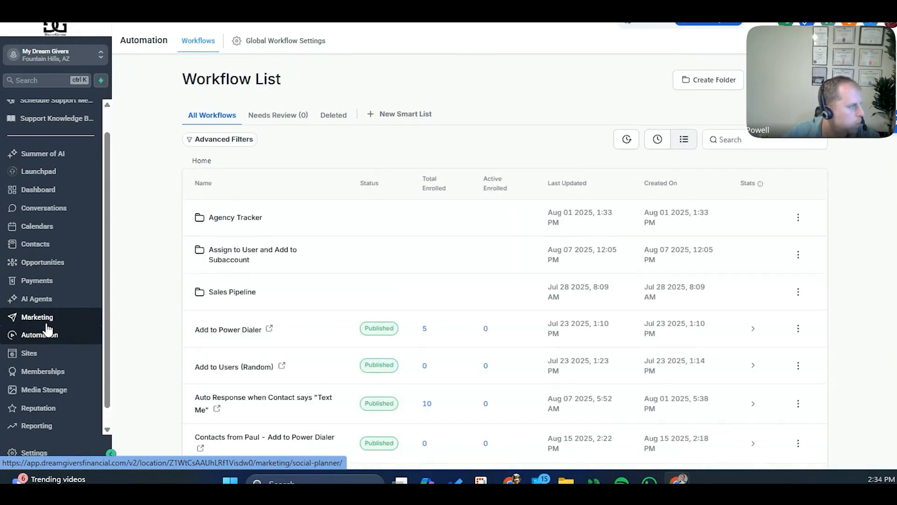
left_click(232, 291)
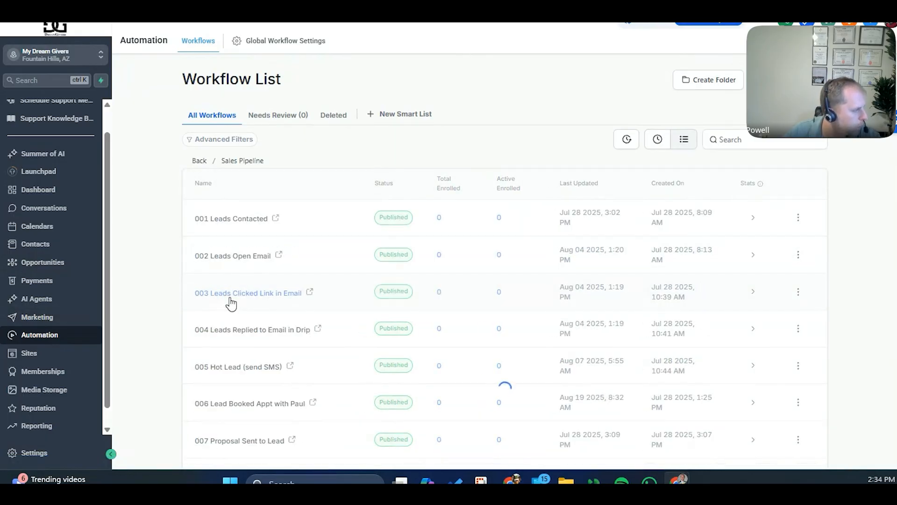
scroll(264, 261, "down", 5)
scroll(266, 234, "up", 5)
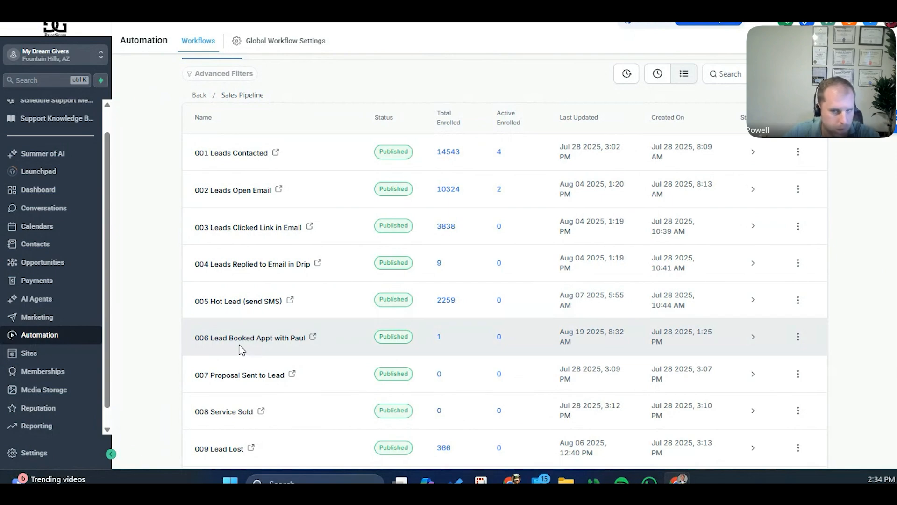
scroll(237, 346, "down", 3)
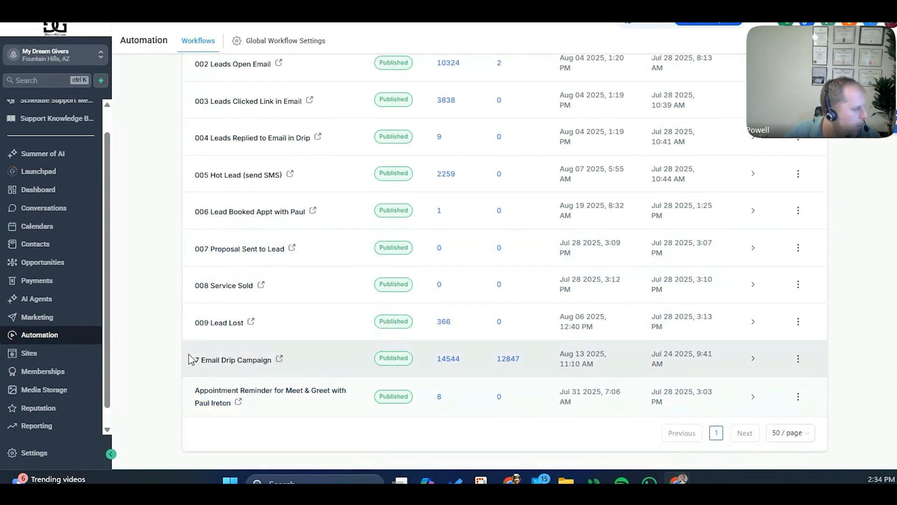
left_click_drag(183, 360, 275, 360)
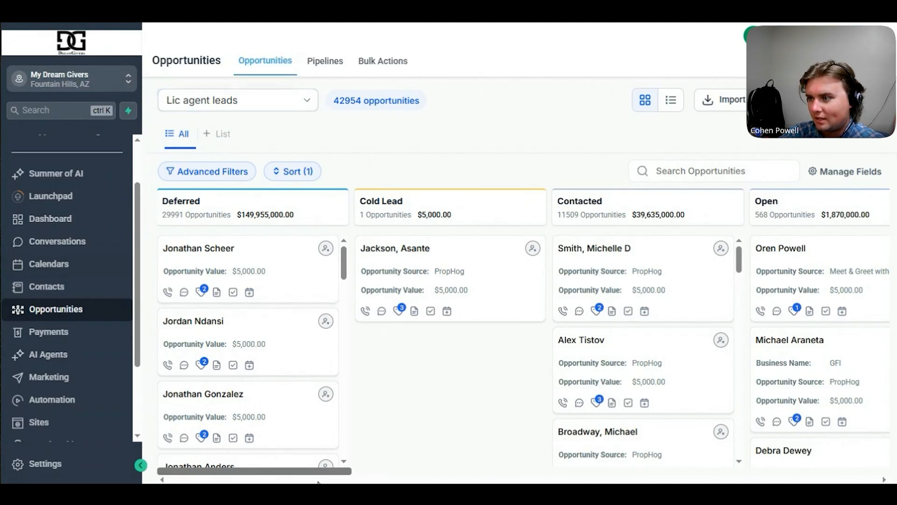
left_click_drag(313, 469, 307, 469)
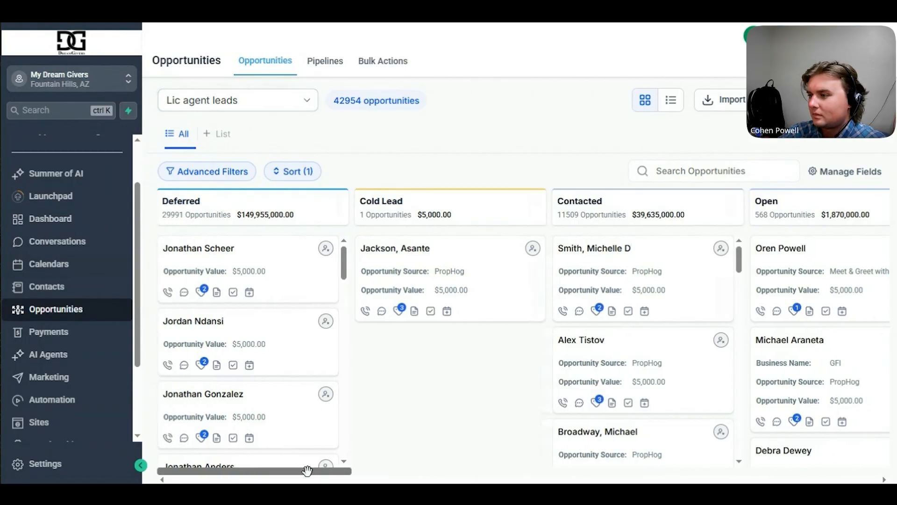
mouse_move(307, 470)
left_mouse_down()
mouse_move(837, 448)
mouse_move(303, 473)
left_mouse_up()
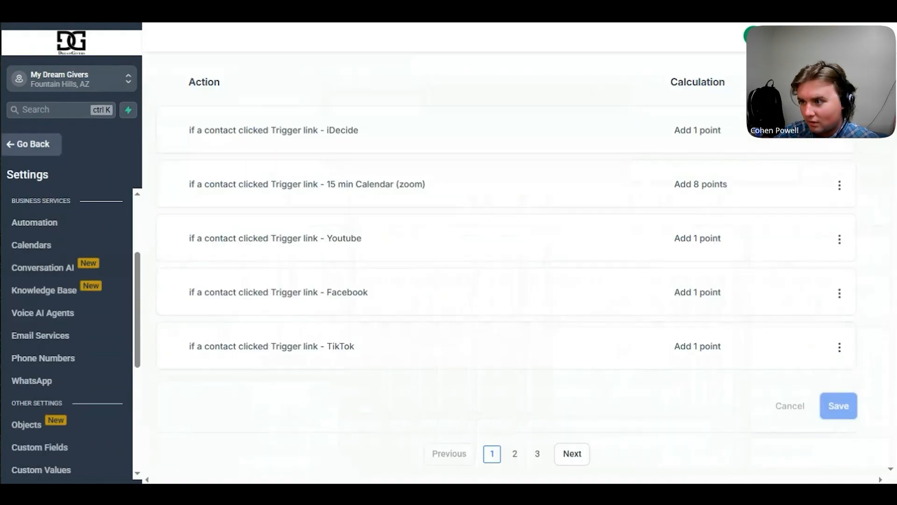
Return to the automation workflow list and open the 001 Leads Contacted workflow from the Sales Pipeline folder in a new tab.
left_click(102, 227)
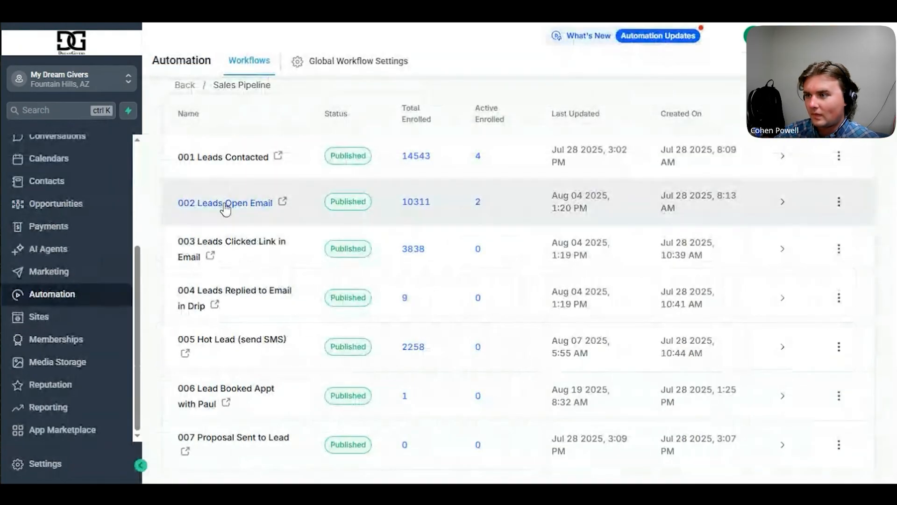
left_click(184, 210)
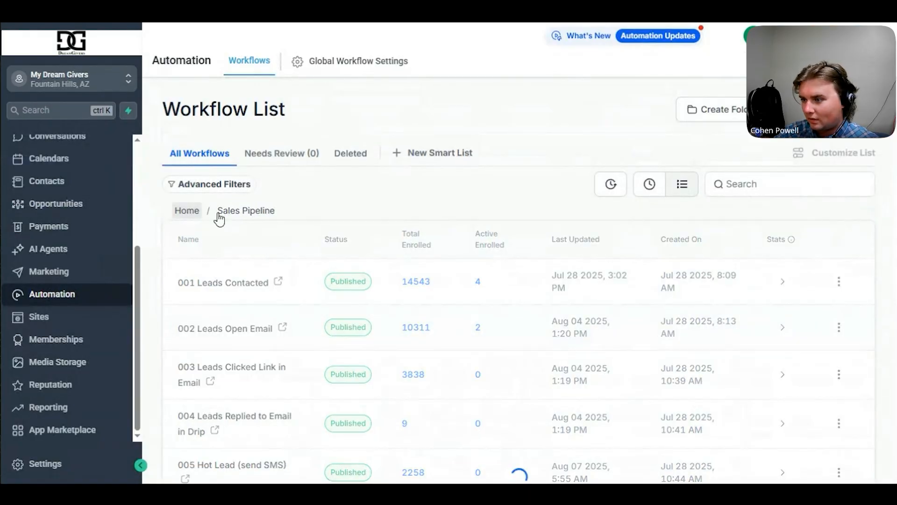
scroll(294, 218, "down", 1)
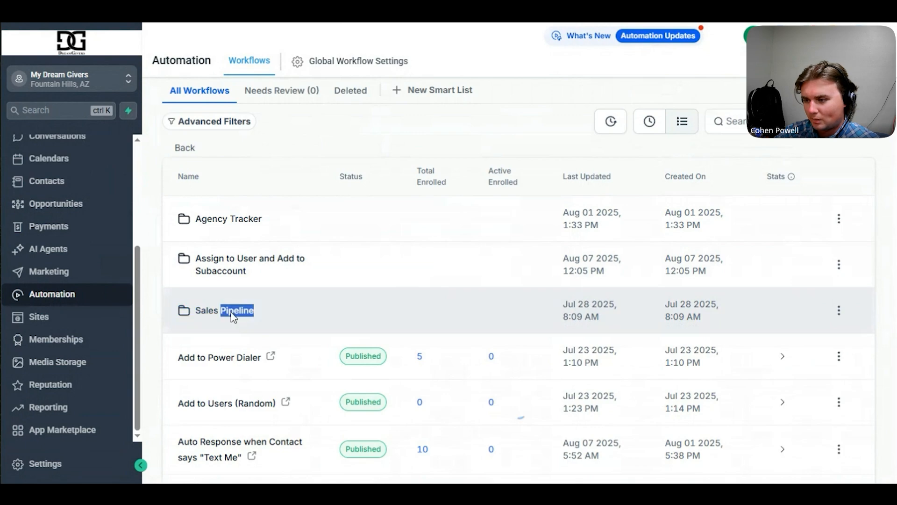
left_click(231, 313)
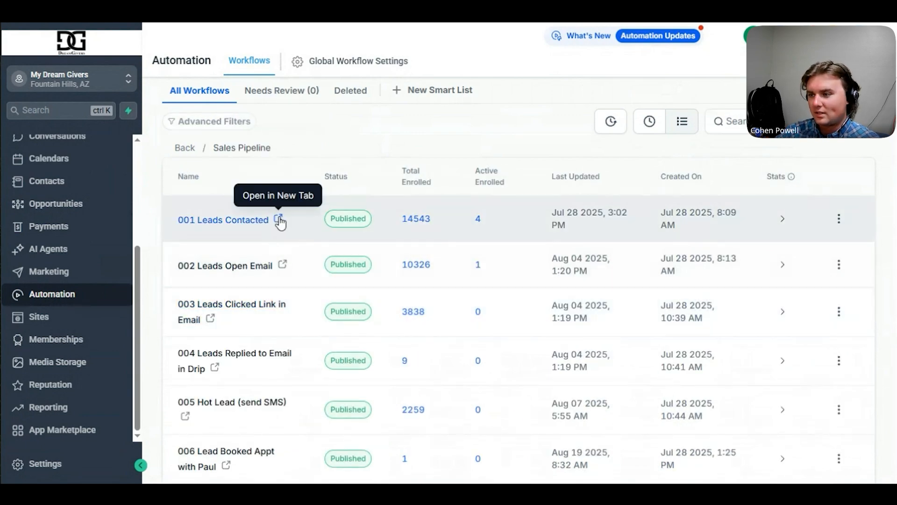
left_click(280, 218)
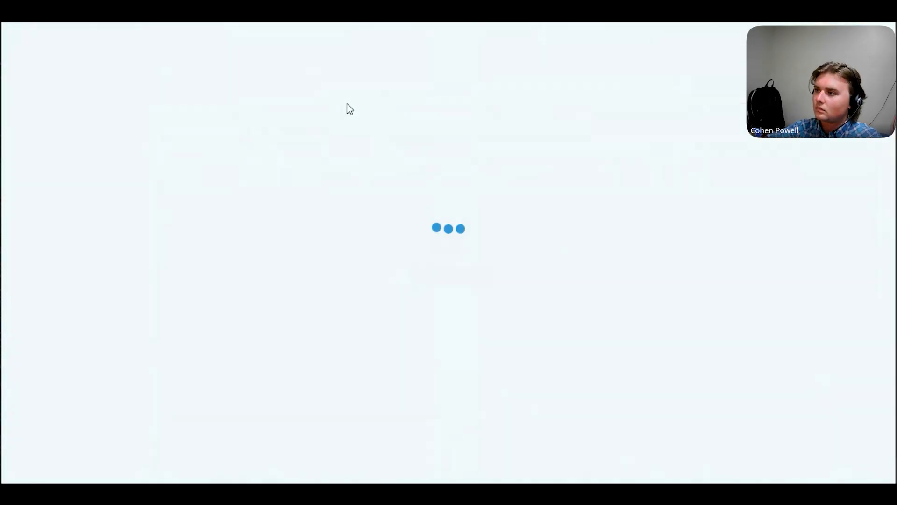
Examine the settings of the Add Tag "lead" and Create Opportunity actions in the 001 Leads Contacted workflow.
scroll(575, 198, "down", 2)
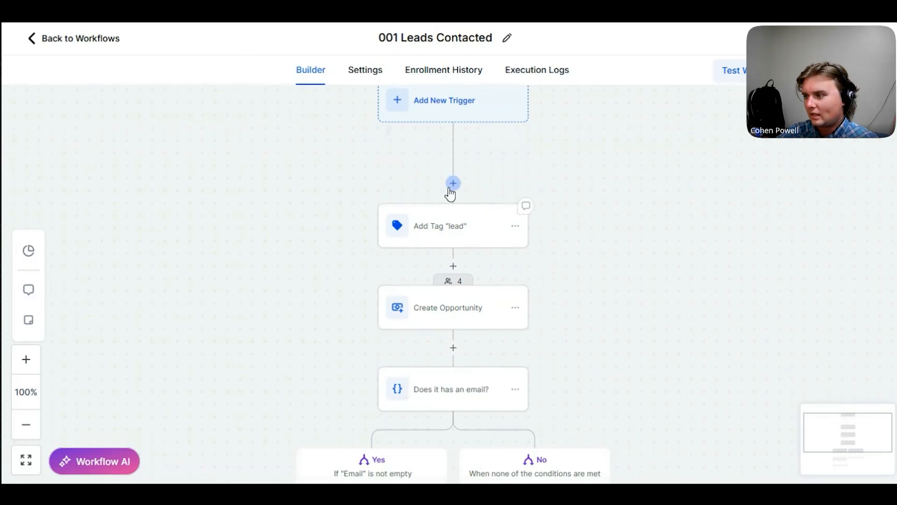
left_click(471, 231)
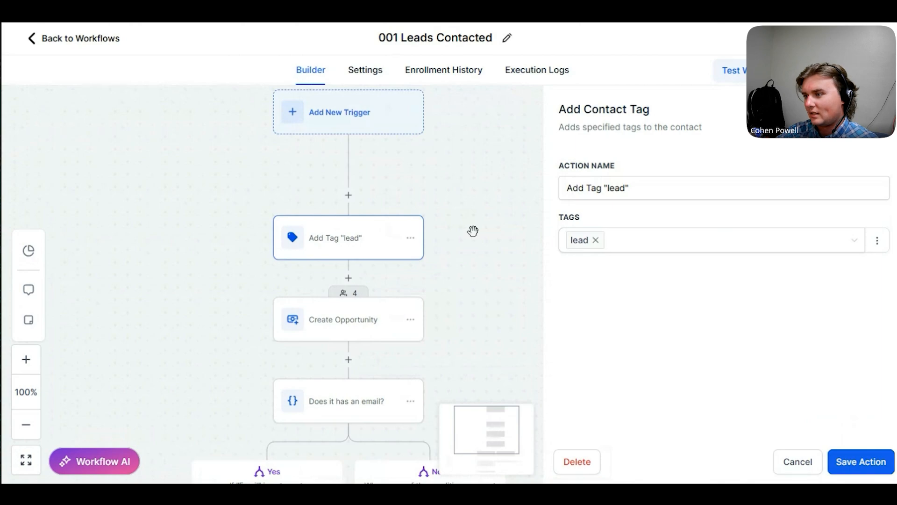
left_click_drag(456, 253, 467, 177)
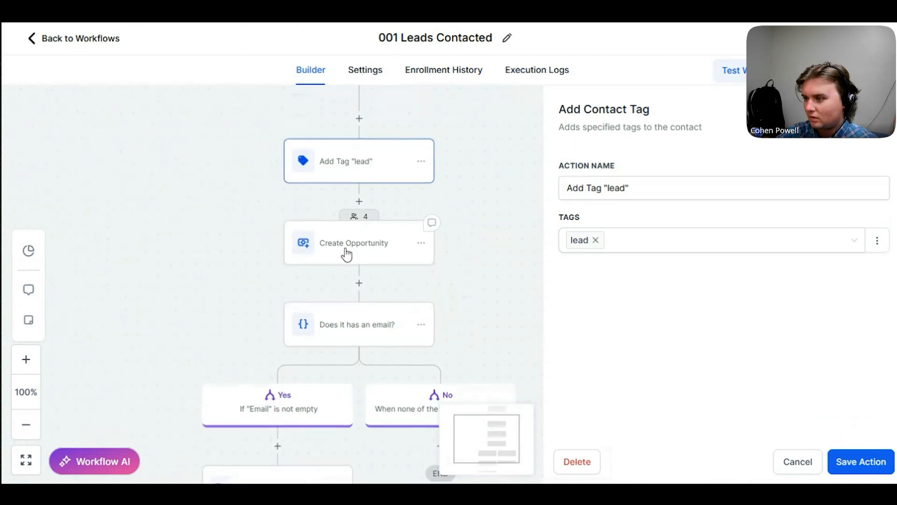
left_click(344, 254)
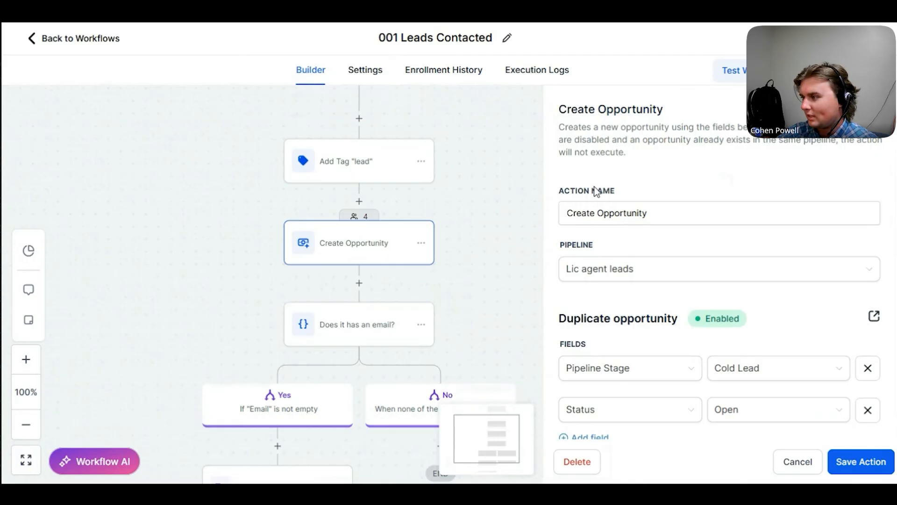
scroll(595, 190, "down", 1)
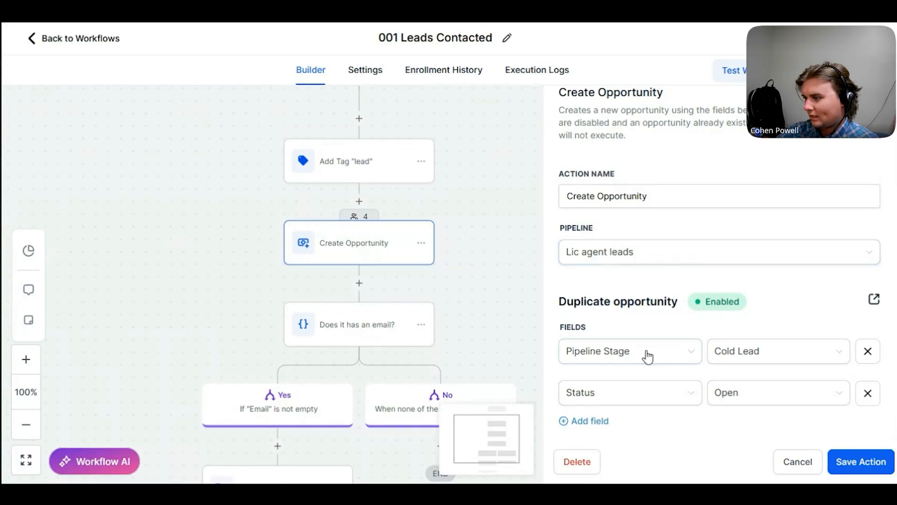
Inspect the "Does it has an email?" condition with its branches and the Add to Drip Campaign action under Yes.
left_click_drag(481, 286, 477, 247)
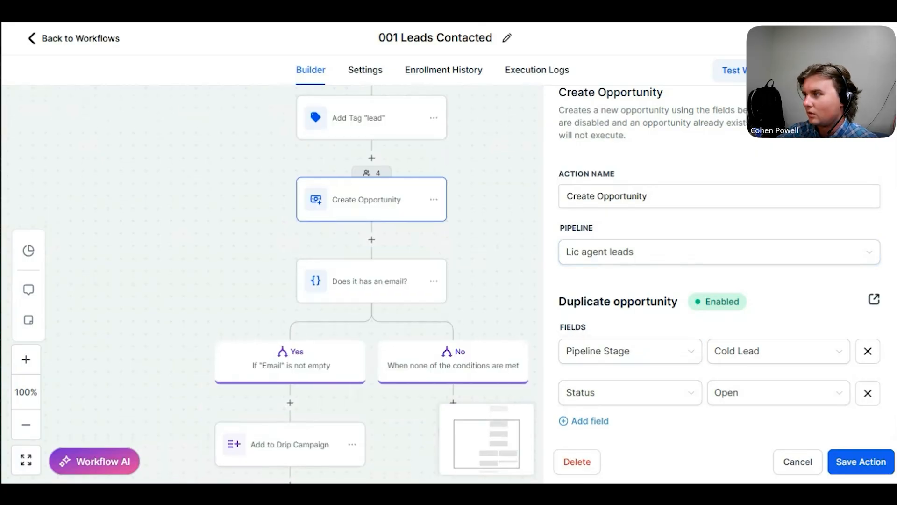
left_click(392, 281)
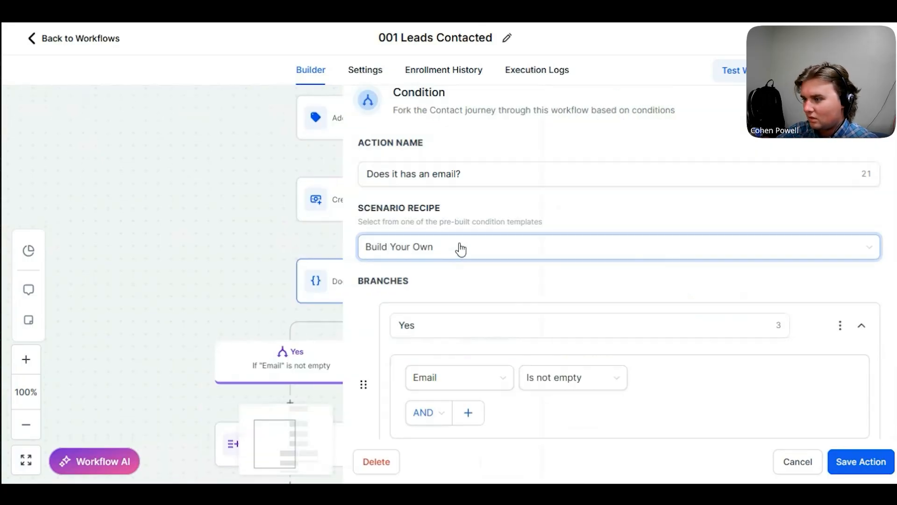
left_click_drag(230, 225, 96, 187)
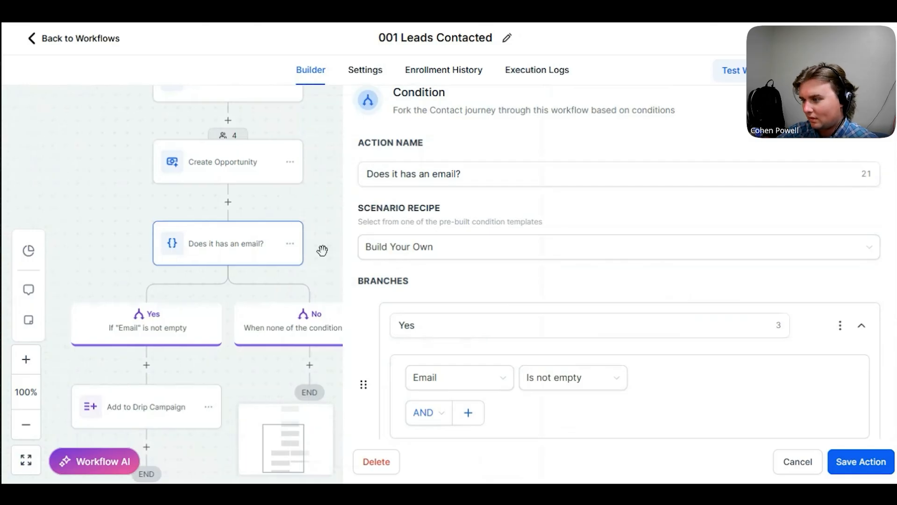
scroll(503, 307, "down", 3)
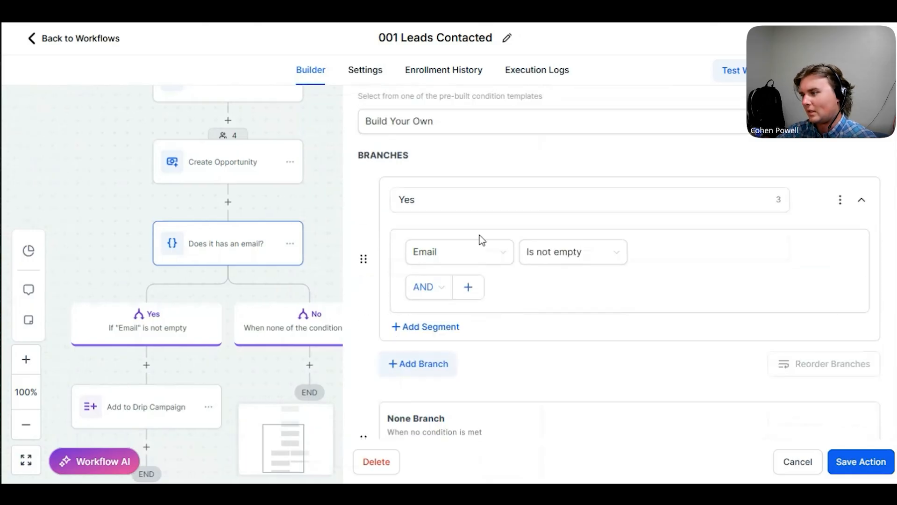
scroll(491, 257, "down", 1)
left_click(223, 290)
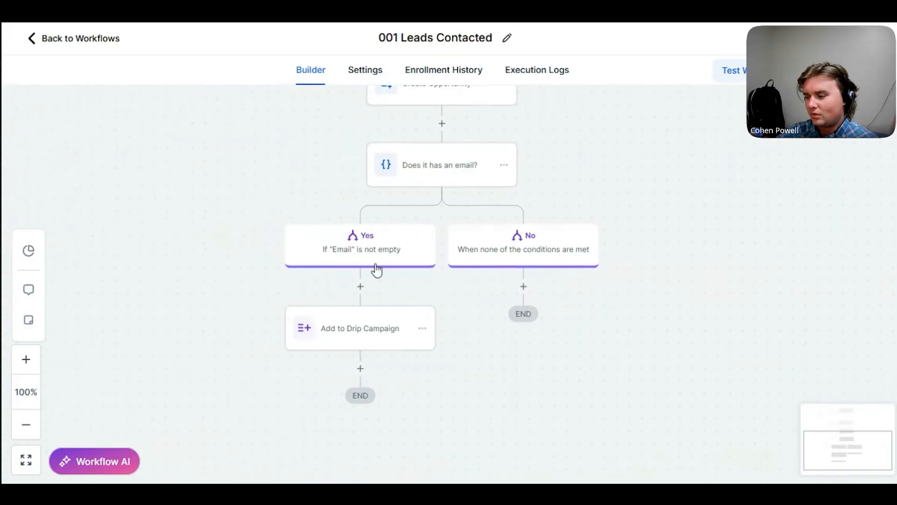
left_click(352, 348)
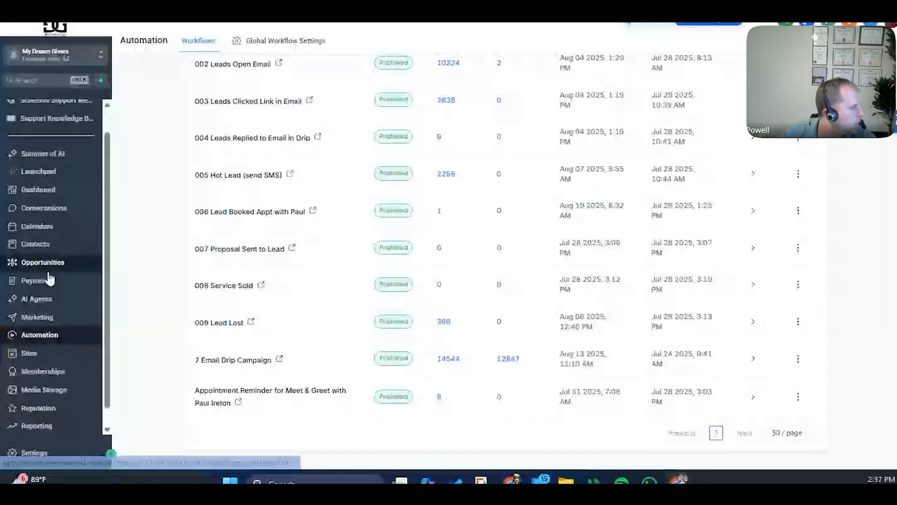
Open the contacts list and select all records across all pages.
scroll(50, 279, "up", 1)
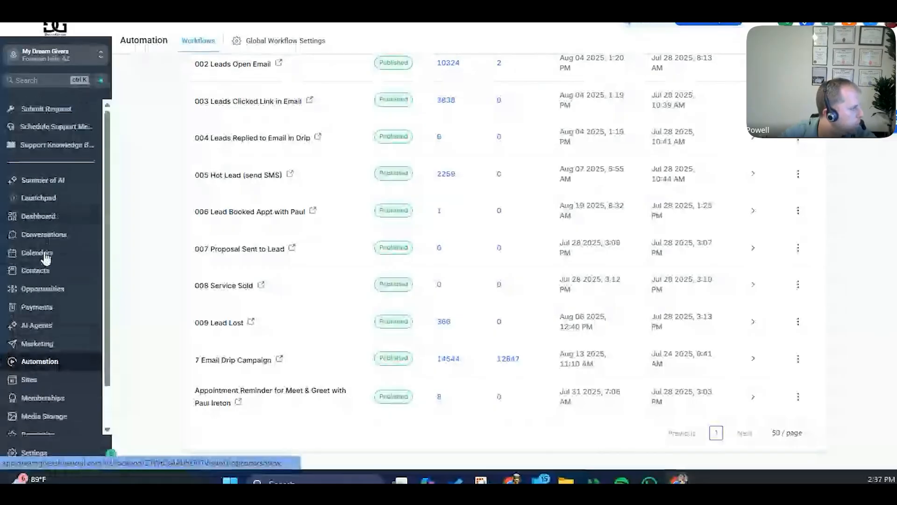
left_click(41, 270)
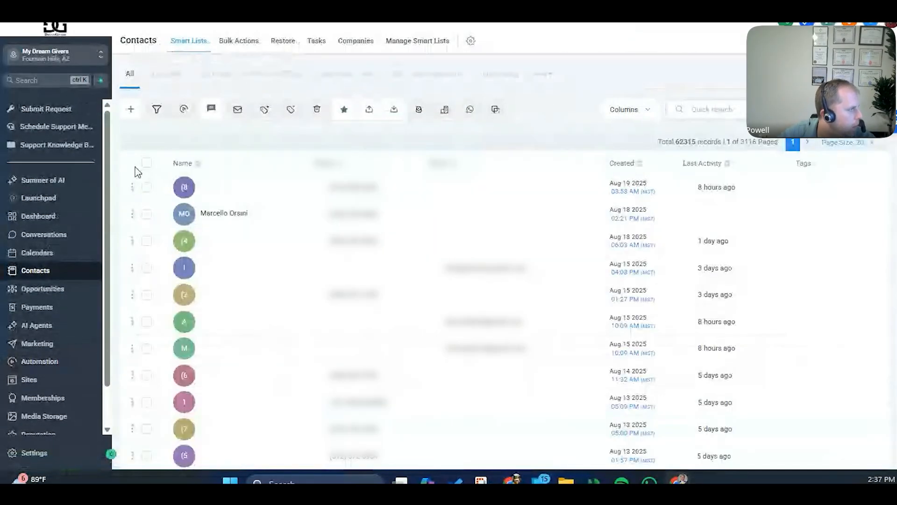
left_click(147, 162)
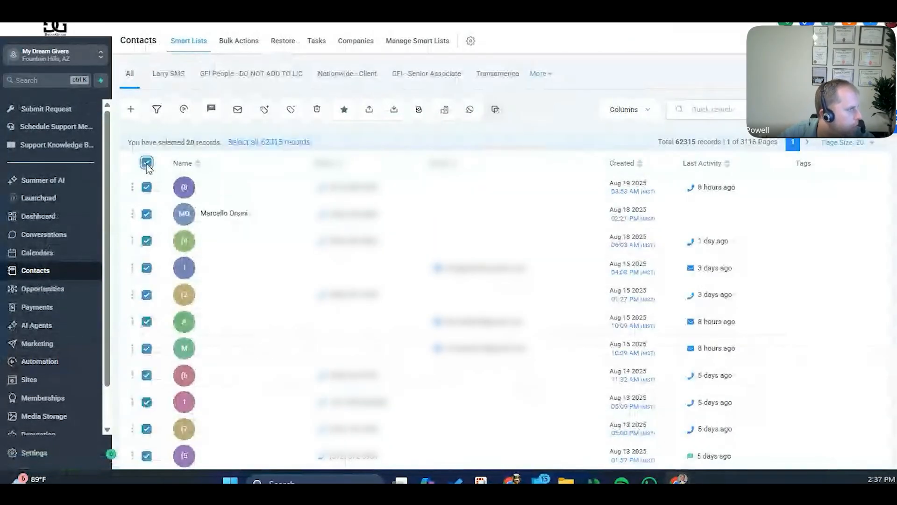
left_click(277, 142)
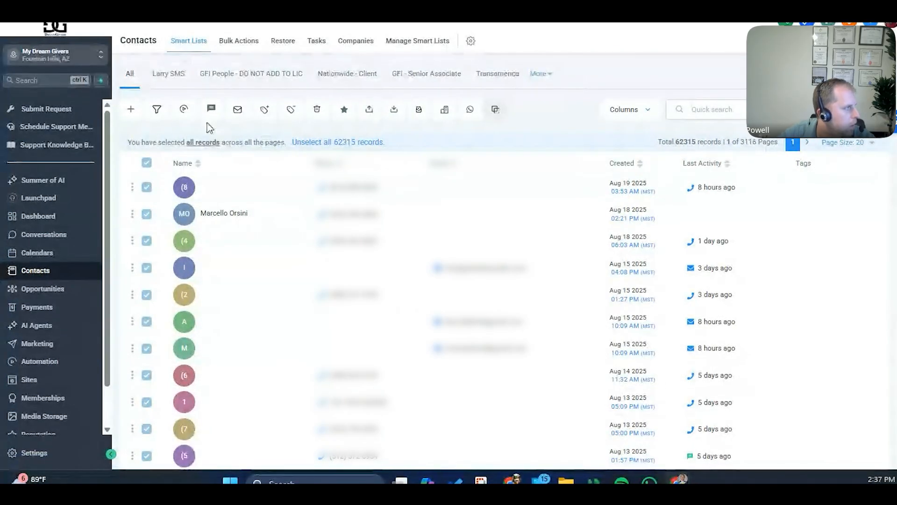
Open the Add to Automation bulk action for the selected contacts, view the available workflows, and close it without applying one.
left_click(183, 110)
left_click(367, 273)
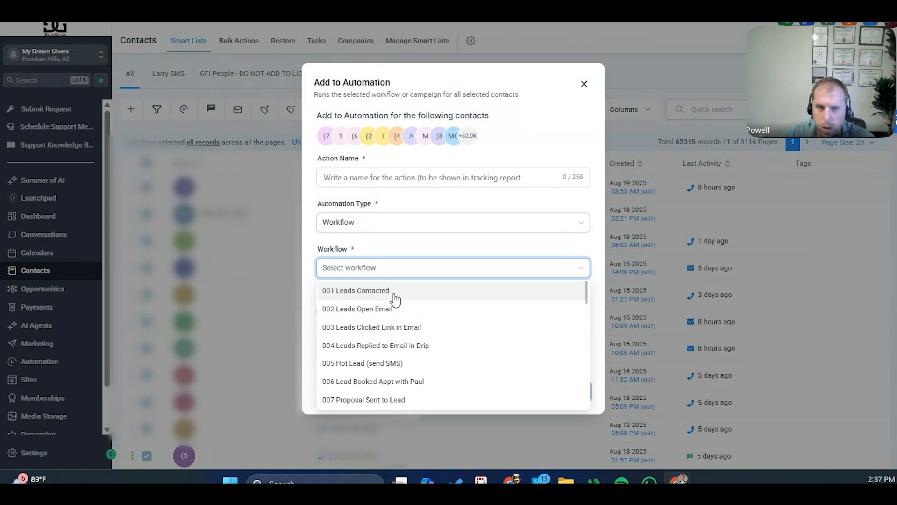
left_click(584, 84)
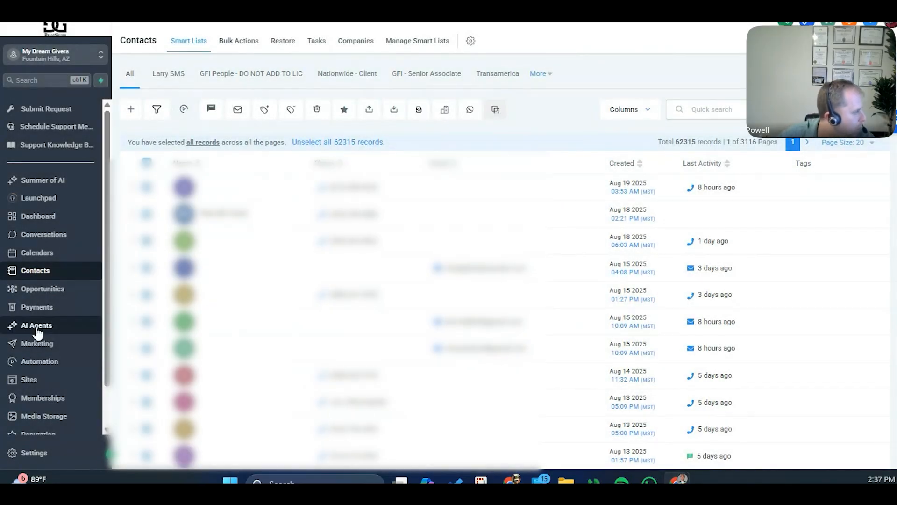
Return to the automation workflow list and open the Sales Pipeline folder.
left_click(48, 362)
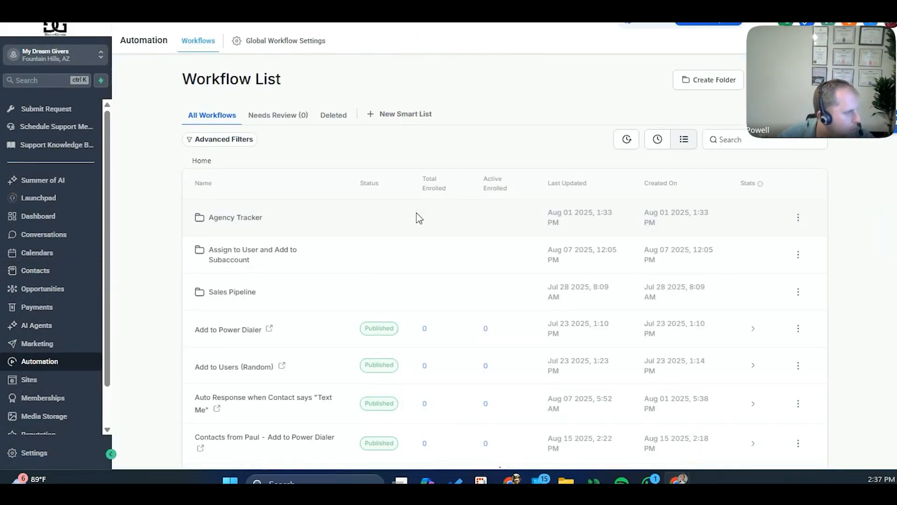
scroll(307, 377, "down", 7)
scroll(257, 337, "up", 6)
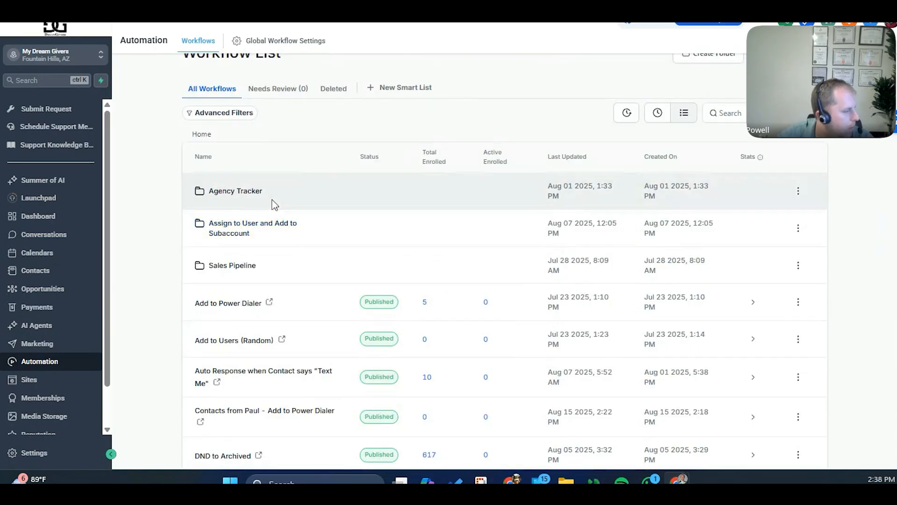
left_click(271, 227)
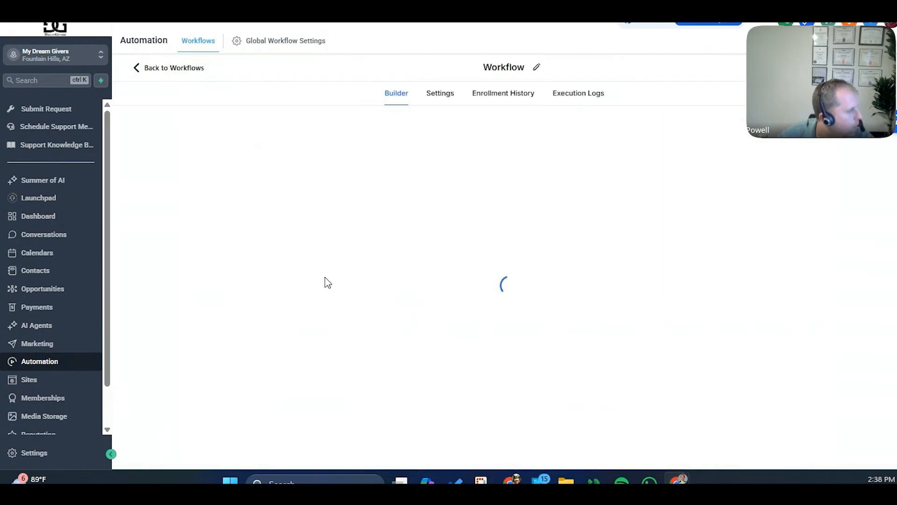
left_click(145, 71)
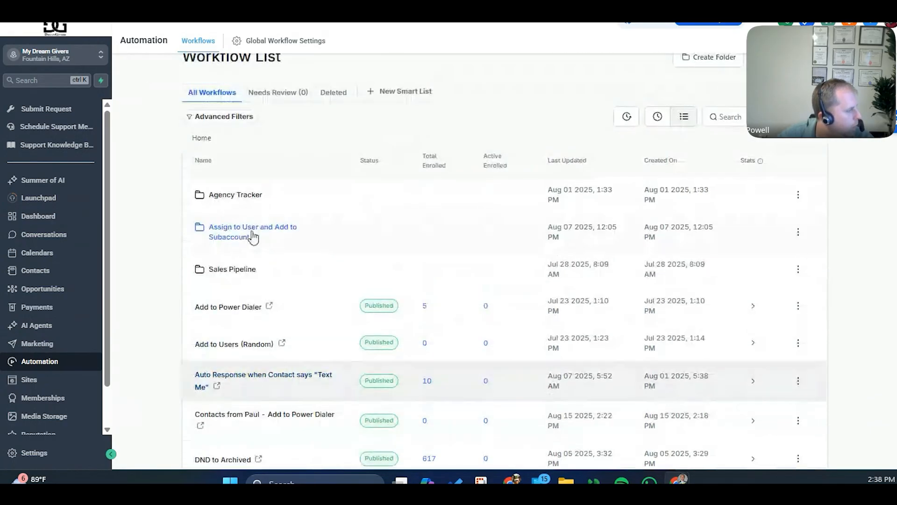
left_click(228, 281)
scroll(253, 283, "down", 3)
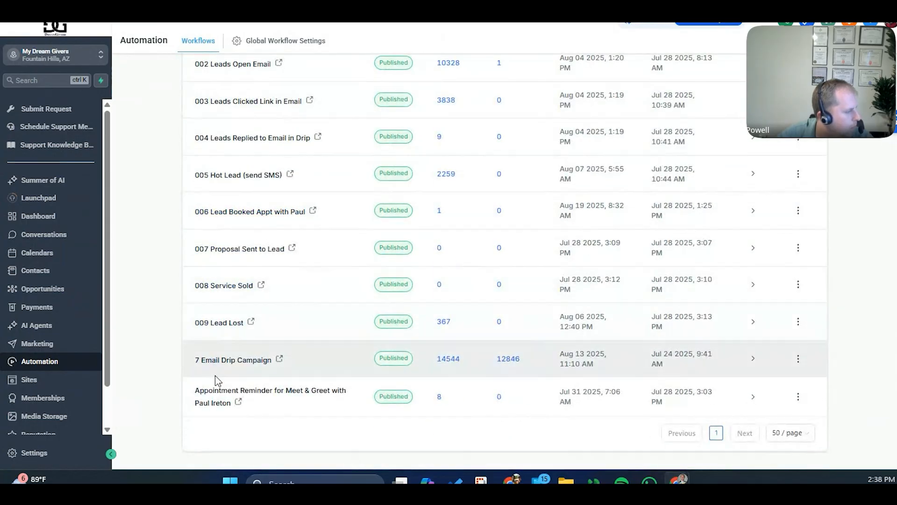
Open the 7 Email Drip Campaign workflow and examine the batch size and interval of its first Drip Mode 5/min action.
scroll(215, 380, "up", 5)
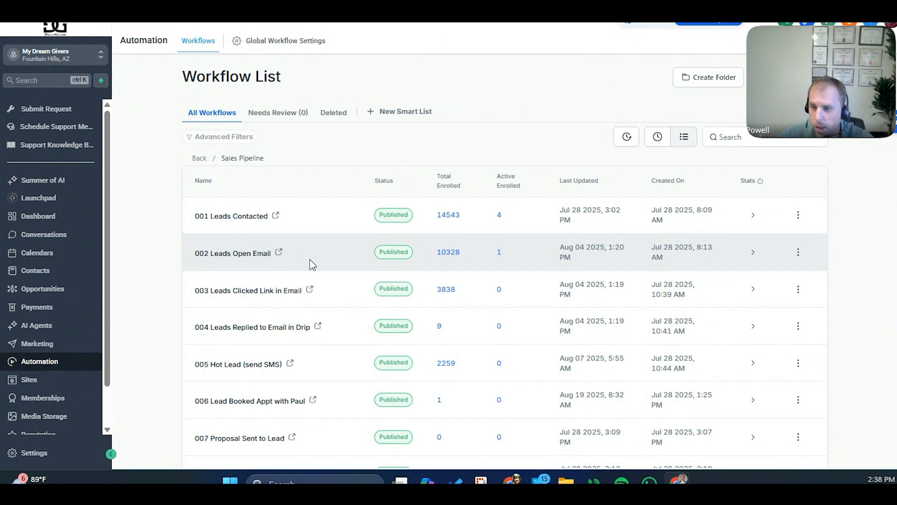
scroll(312, 265, "down", 4)
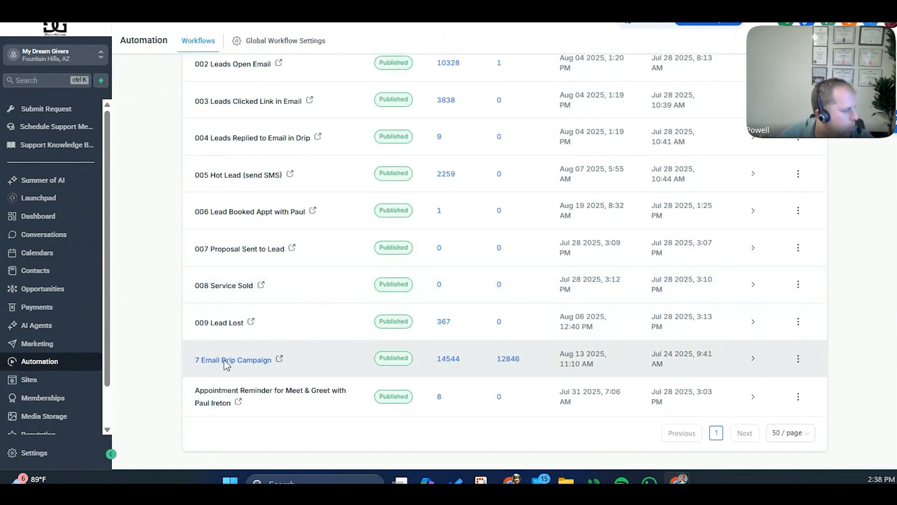
left_click(224, 361)
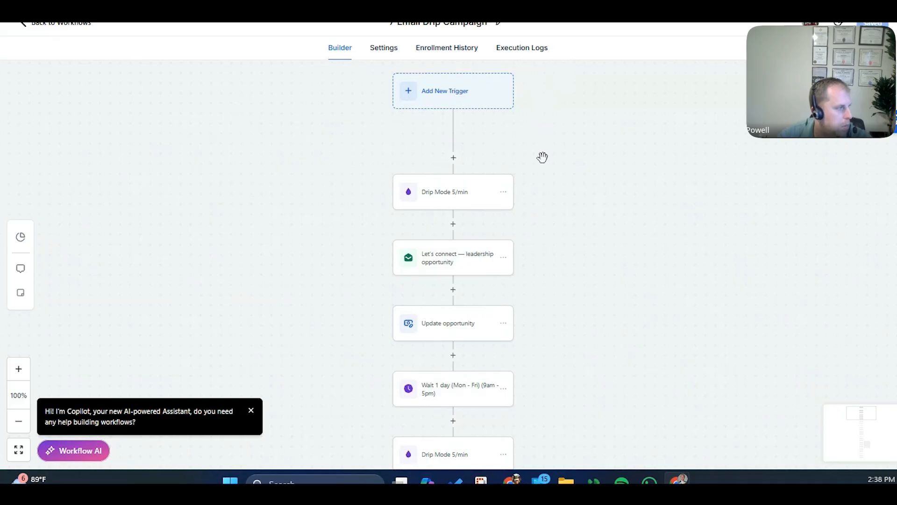
left_click(443, 197)
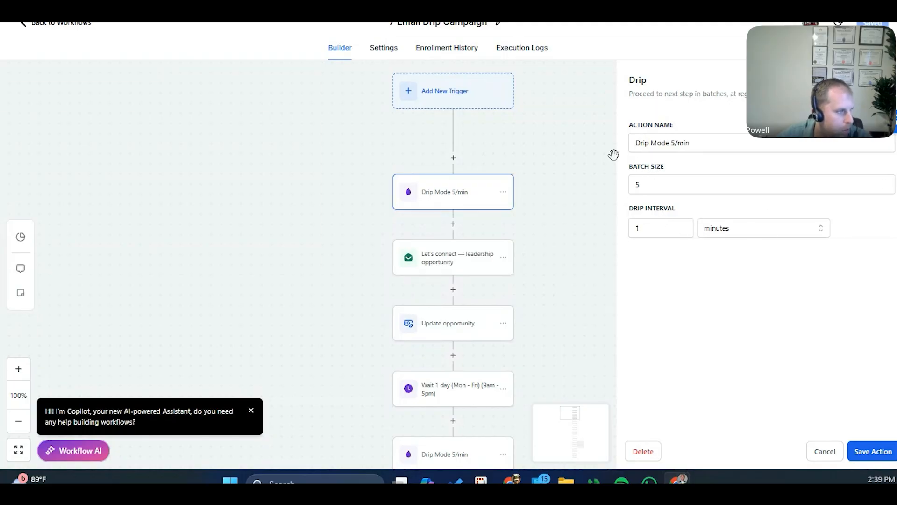
Review the "Let's connect — leadership opportunity" email action, including its sender fields, subject and the links in its message.
left_click_drag(547, 287, 562, 215)
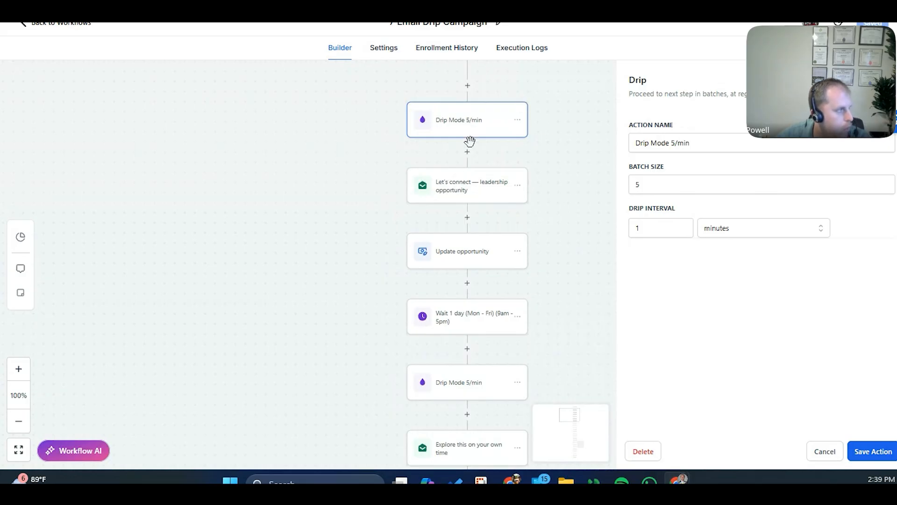
left_click(461, 200)
scroll(697, 201, "down", 5)
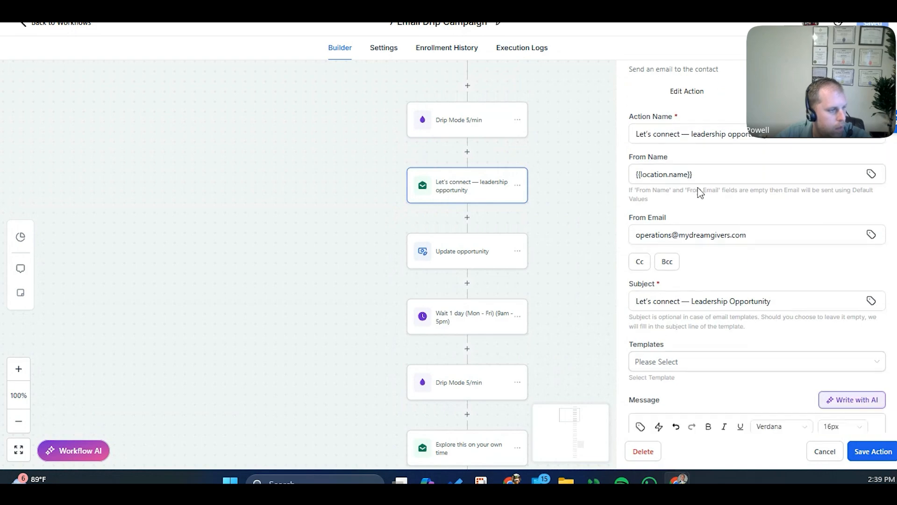
scroll(672, 299, "down", 5)
scroll(671, 299, "up", 1)
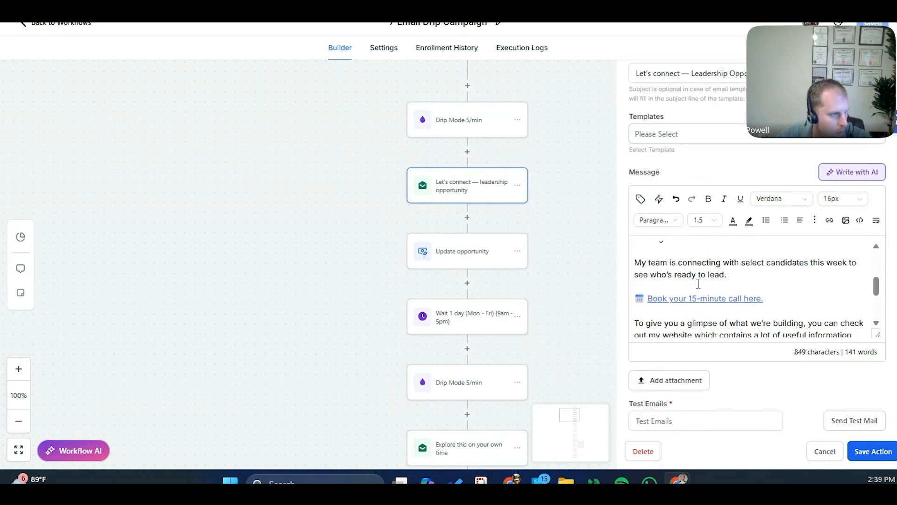
scroll(671, 307, "down", 3)
scroll(703, 301, "up", 3)
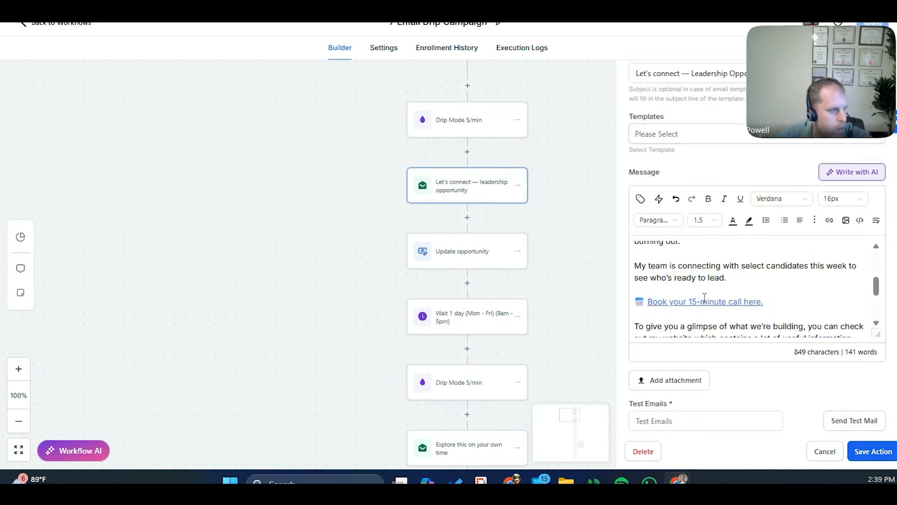
scroll(724, 301, "down", 3)
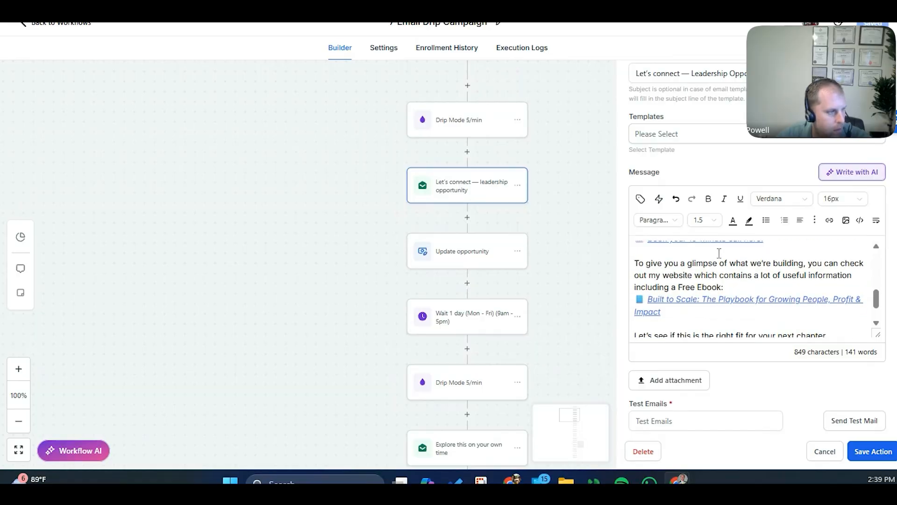
Examine the pipeline fields of the Update opportunity action and open the Wait 1 day (Mon - Fri) (9am - 5pm) action.
left_click(448, 257)
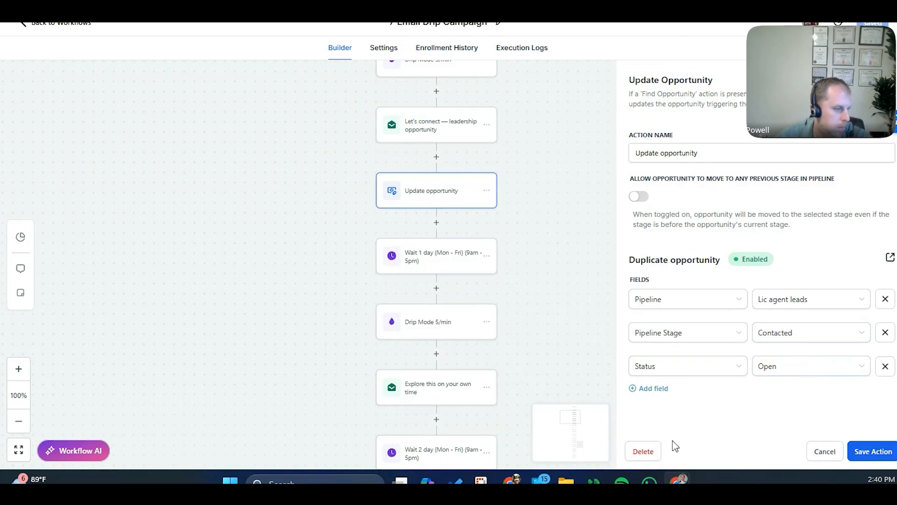
left_click_drag(537, 296, 543, 352)
left_click(408, 301)
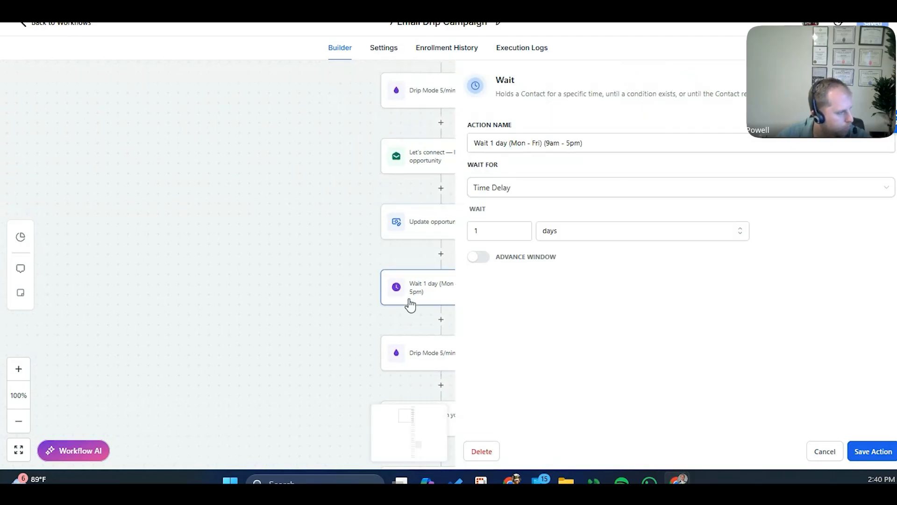
left_click_drag(388, 326, 248, 275)
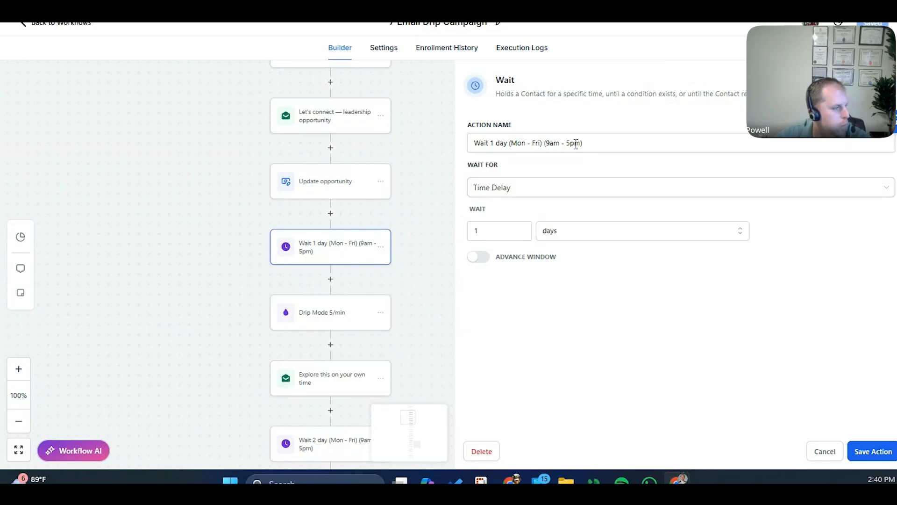
Try Advance Window in the Wait 1 day action to view its resume days and hours, switch it off again, and close the action.
left_click_drag(505, 143, 619, 145)
left_click(474, 256)
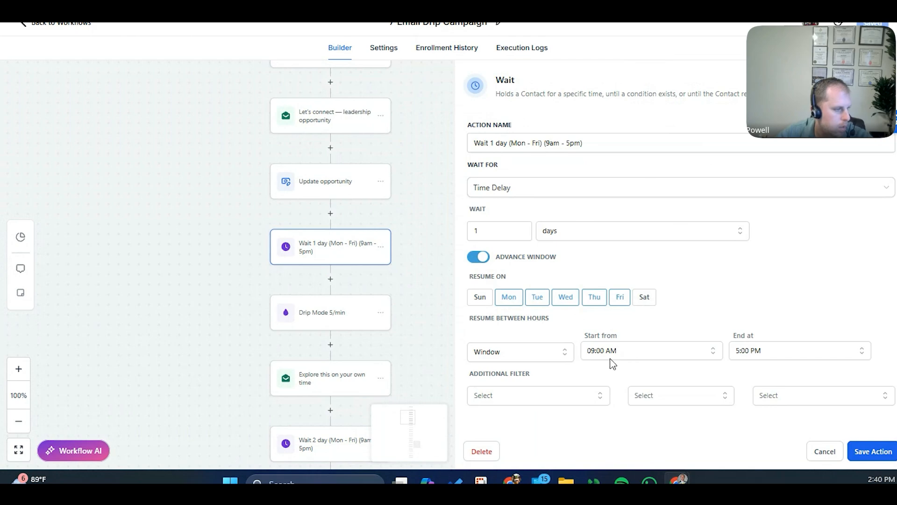
left_click(481, 258)
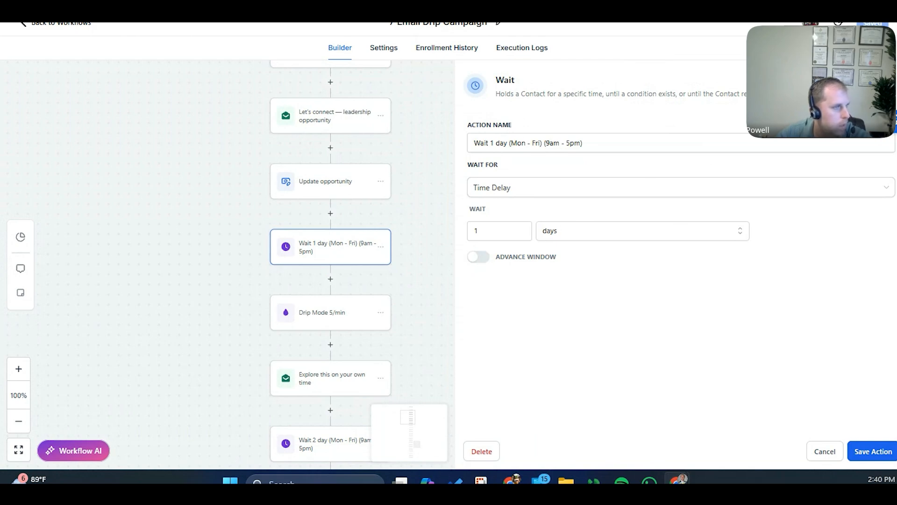
left_click(884, 80)
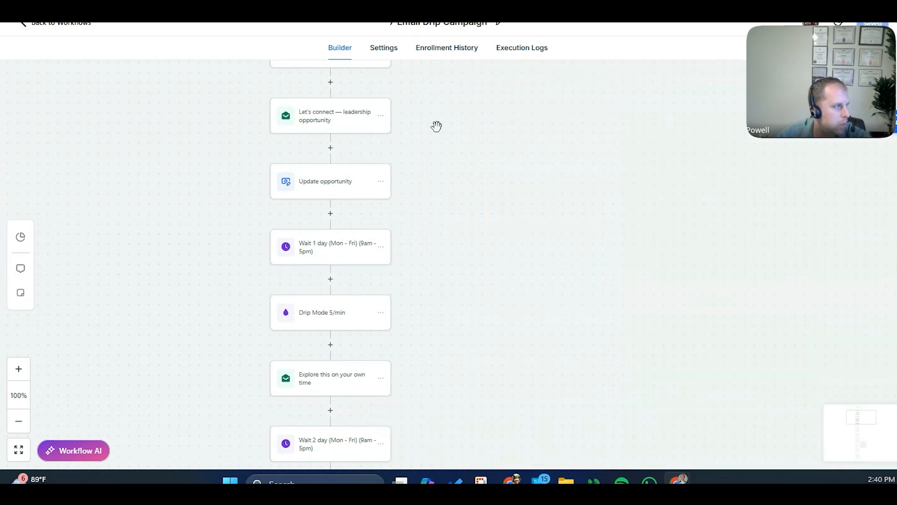
Review the 7 Email Drip Campaign's workflow settings for contact re-entry, multiple opportunities, stop on response, and the communication time window and days.
left_click(384, 49)
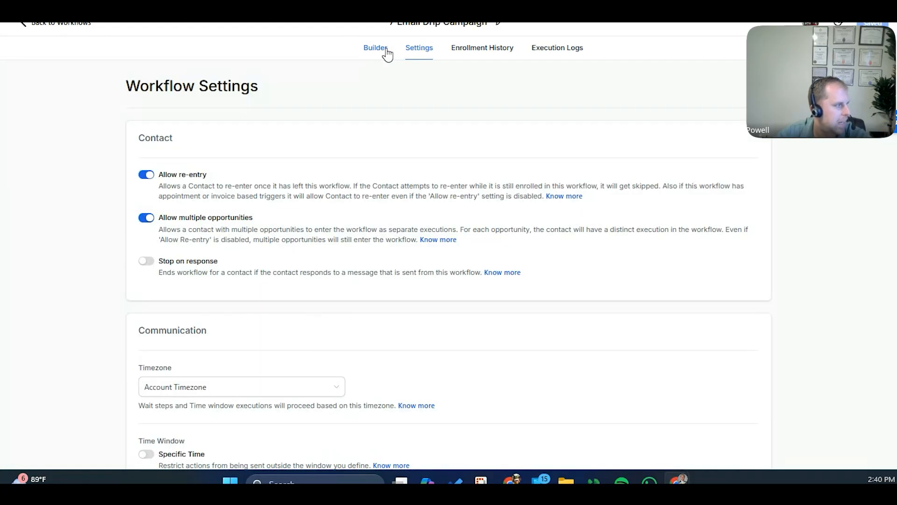
scroll(401, 214, "down", 7)
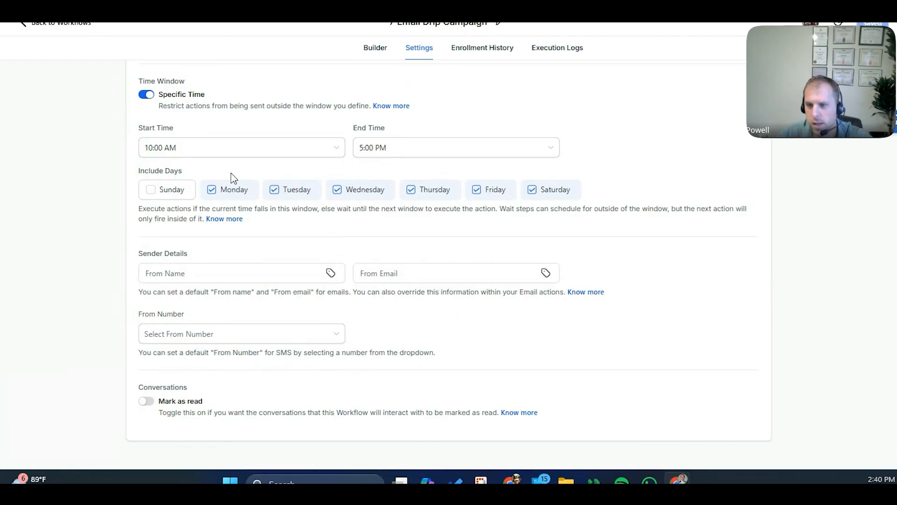
scroll(242, 314, "up", 6)
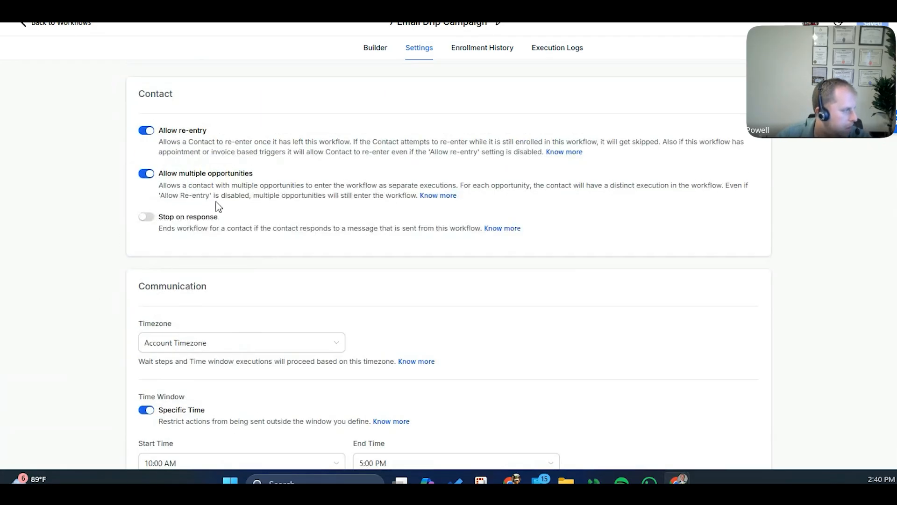
scroll(216, 212, "down", 5)
scroll(300, 310, "up", 6)
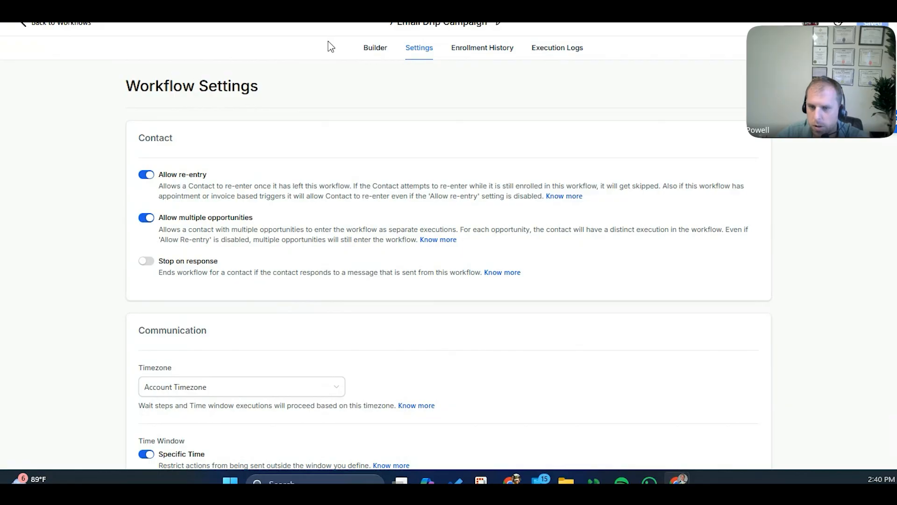
scroll(321, 100, "down", 5)
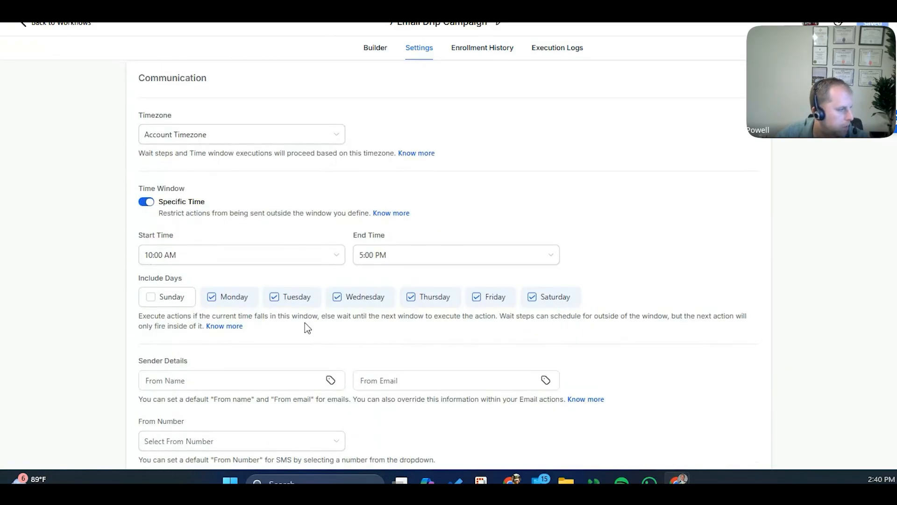
scroll(272, 317, "up", 4)
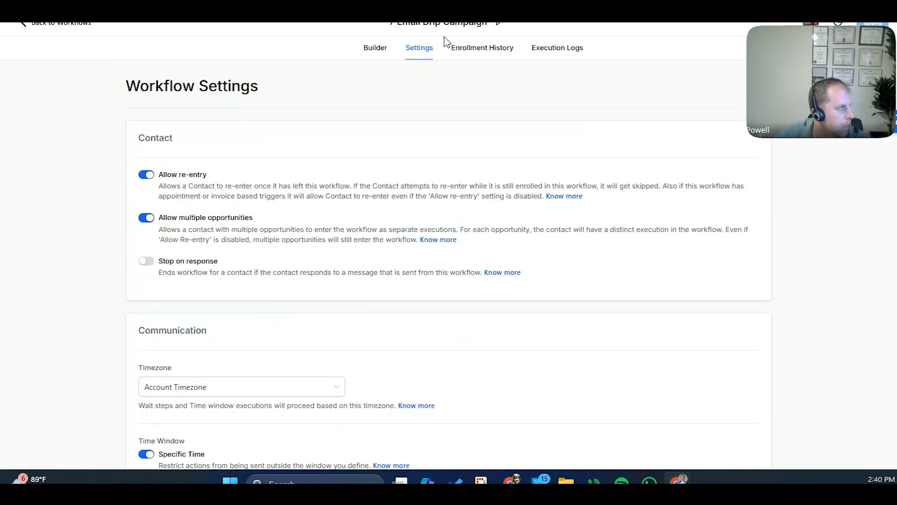
Return to the Sales Pipeline workflow list and reopen the 7 Email Drip Campaign in the builder at its first email and wait actions.
left_click(46, 24)
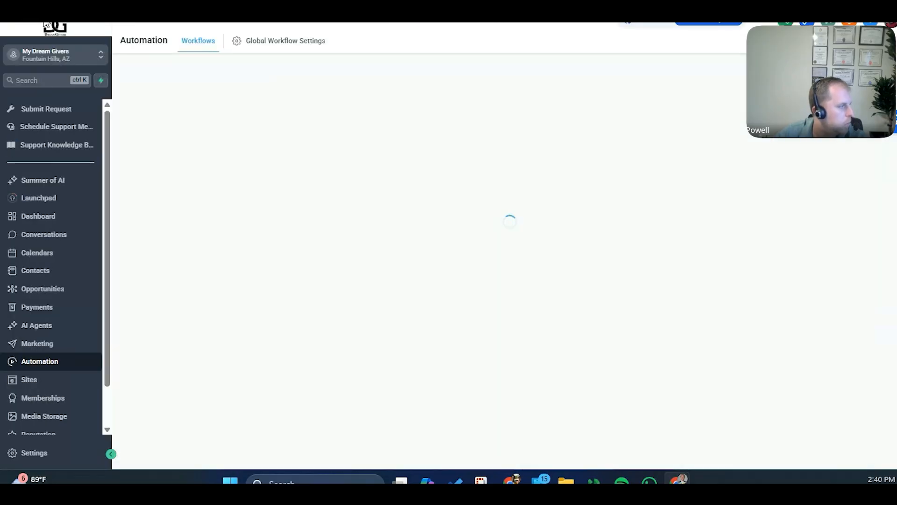
scroll(415, 228, "down", 5)
left_click(235, 372)
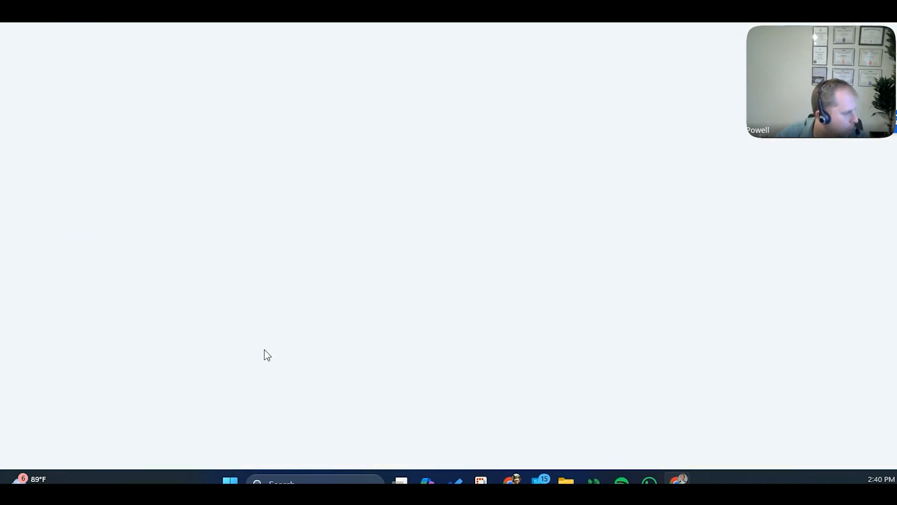
scroll(568, 336, "down", 5)
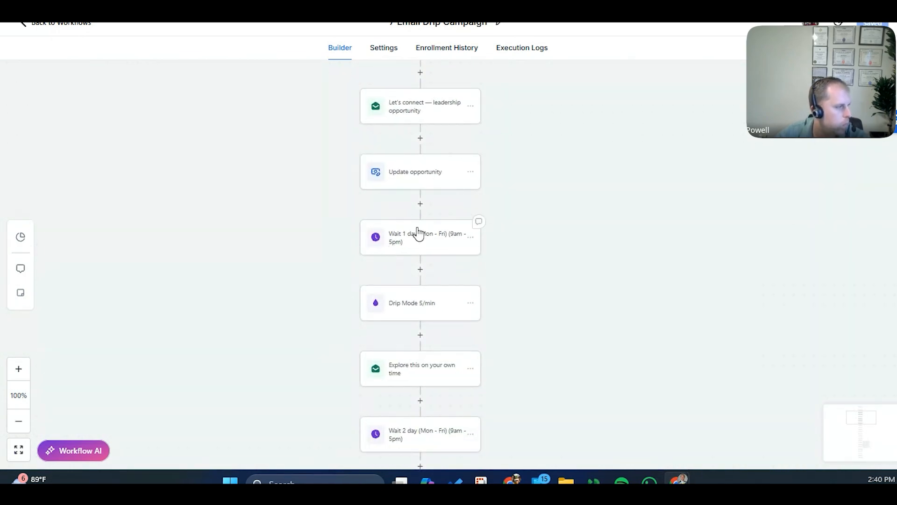
Review the Drip Mode 5/min batch settings and the Explore this on your own time email, and open the Wait 2 day action below it.
left_click(412, 308)
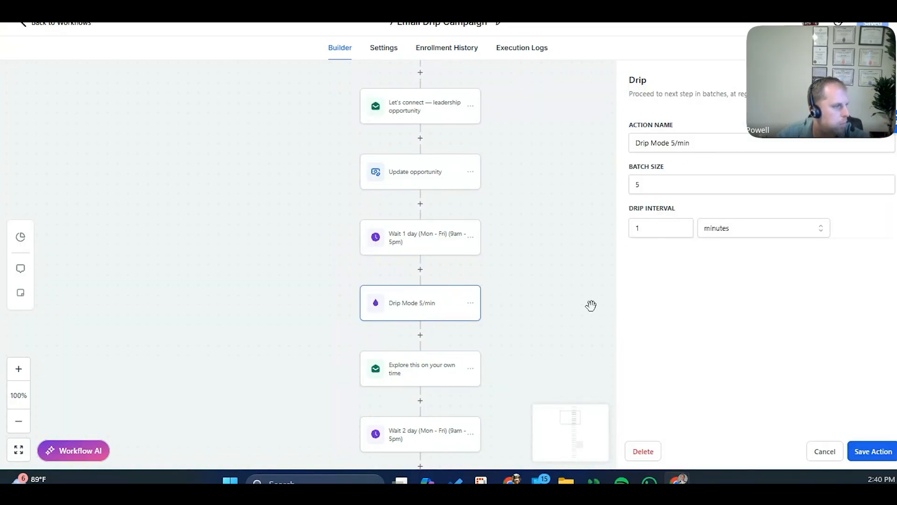
scroll(526, 254, "down", 3)
left_click(387, 259)
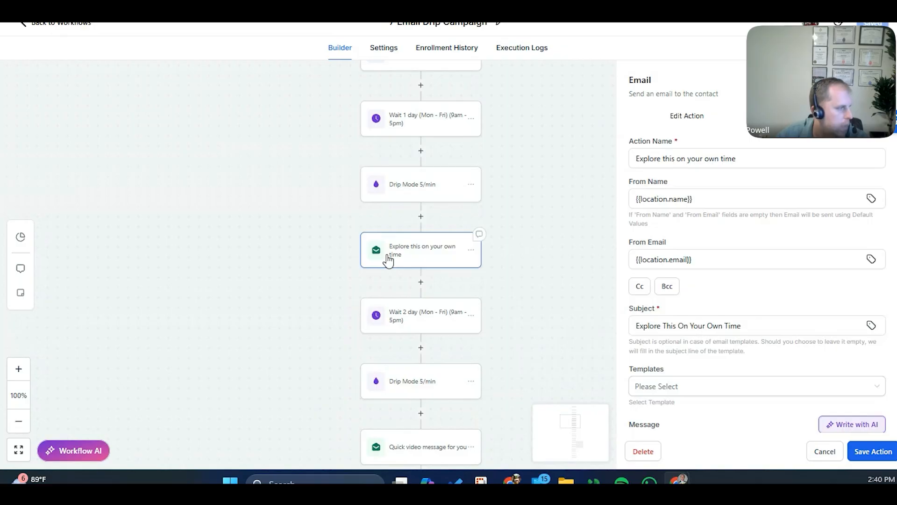
scroll(547, 318, "down", 2)
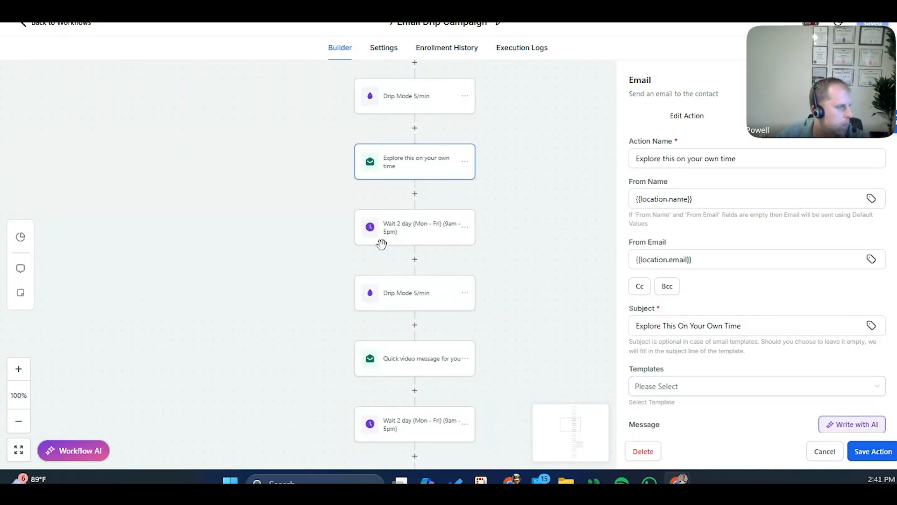
left_click(386, 238)
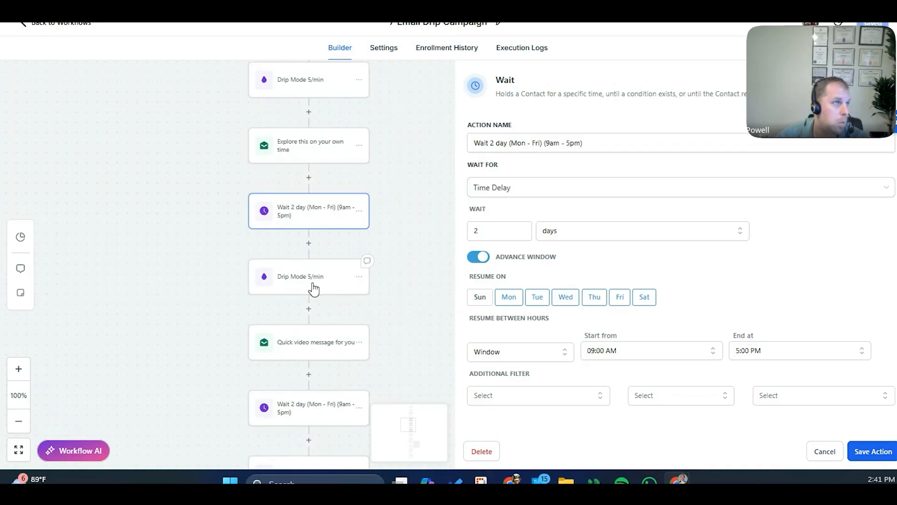
Check the next Drip Mode 5/min action's batch size and interval, and read the Quick video message for you email's message.
left_click(314, 292)
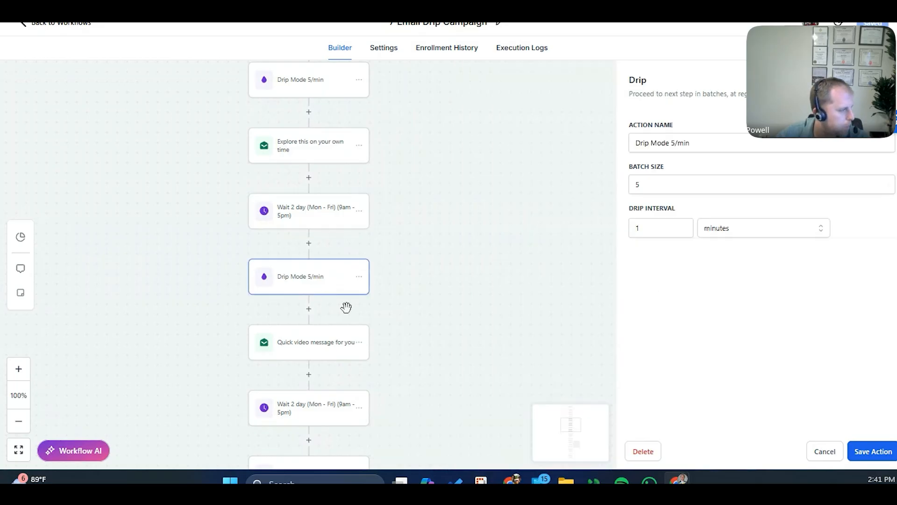
left_click(314, 350)
left_click(299, 277)
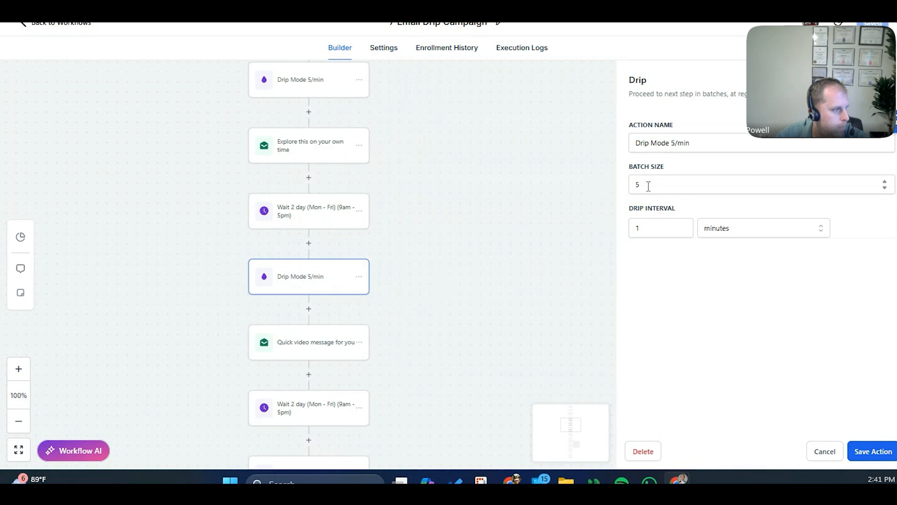
left_click_drag(432, 328, 482, 216)
left_click(345, 243)
scroll(753, 290, "down", 6)
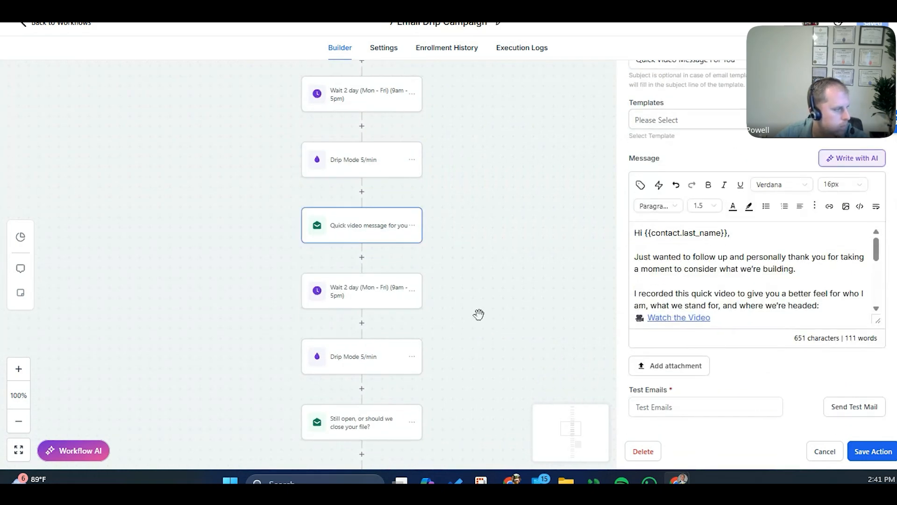
left_click_drag(488, 316, 471, 259)
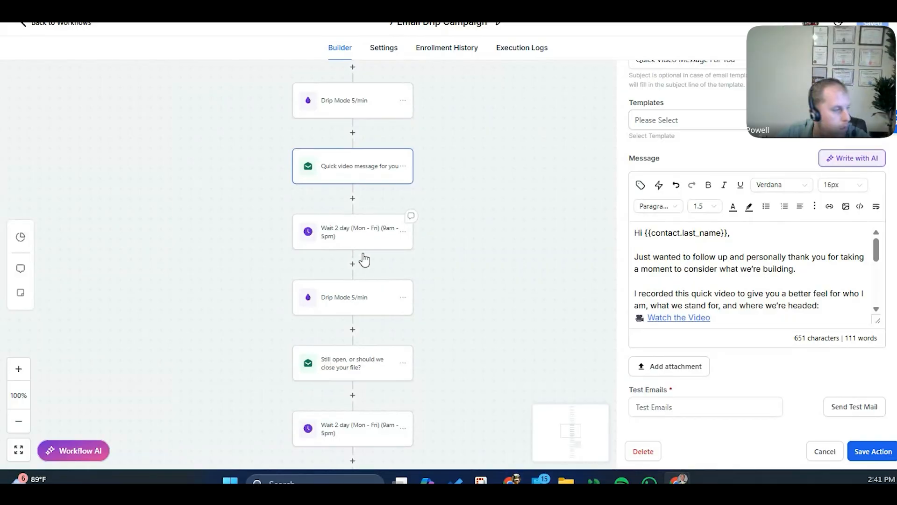
Examine the resume days and hours of the Wait 2 day action following the Quick video message for you email.
left_click(358, 247)
scroll(420, 306, "up", 10)
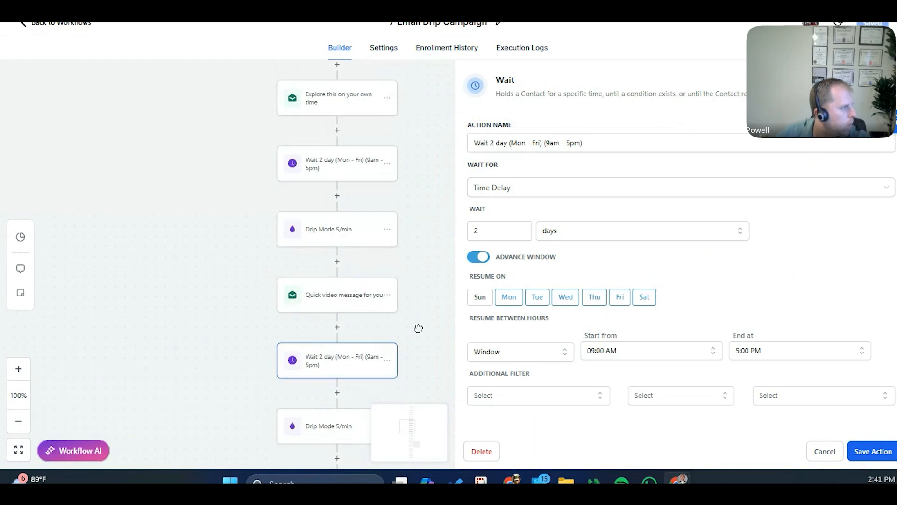
left_click_drag(407, 426, 391, 131)
left_click_drag(387, 363, 383, 126)
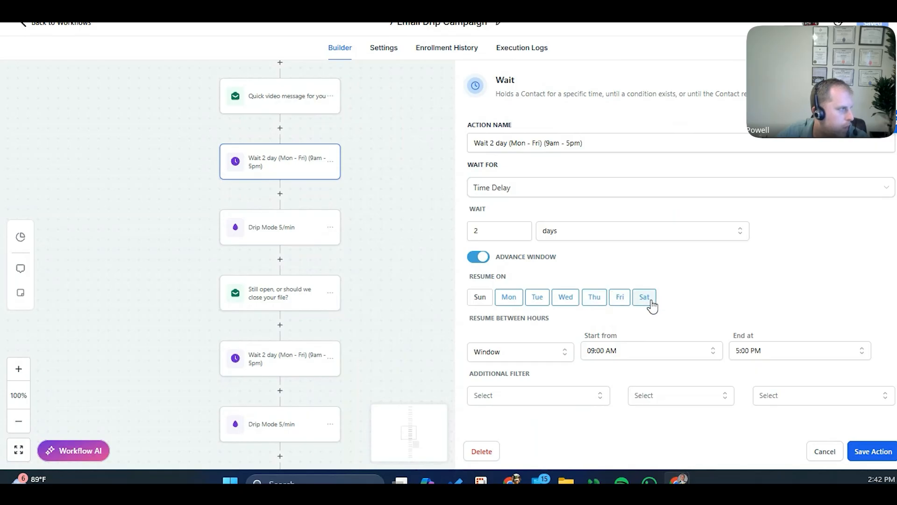
scroll(402, 255, "down", 3)
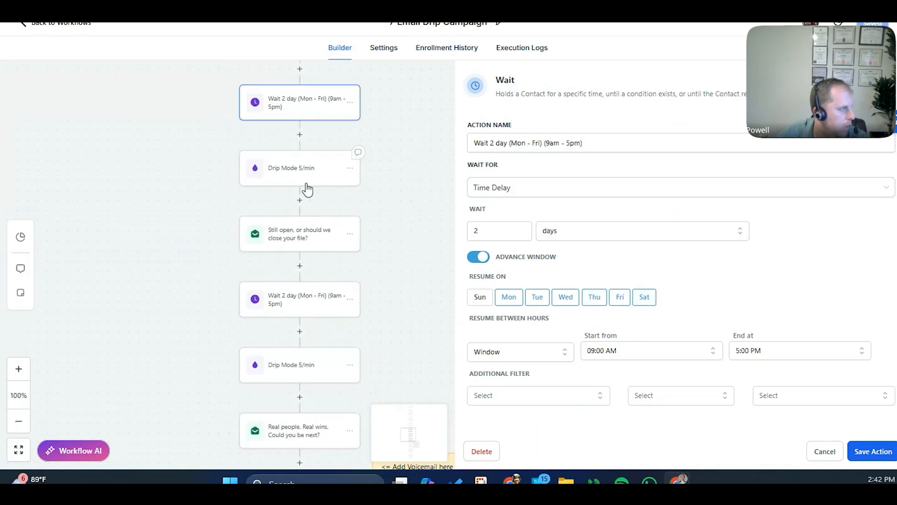
Open the Still open, or should we close your file? email and read its message through to the signature.
left_click(297, 243)
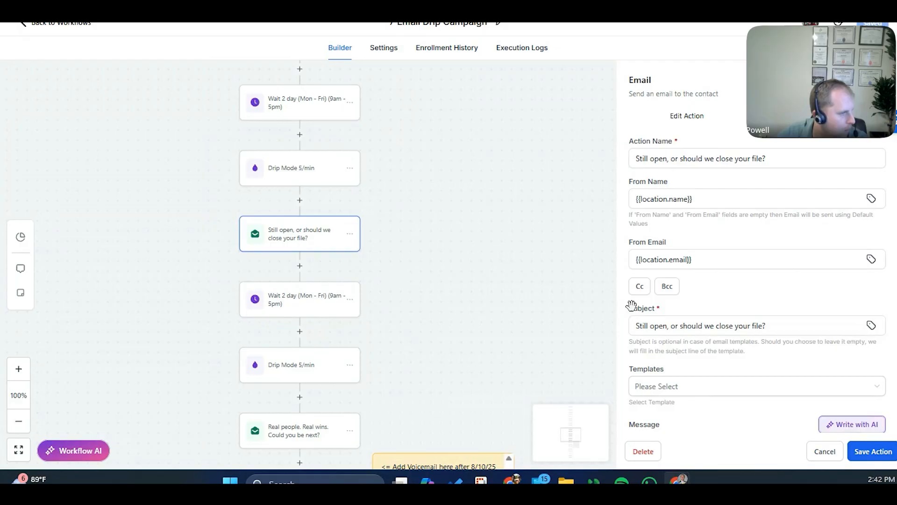
scroll(720, 317, "down", 5)
scroll(701, 308, "down", 5)
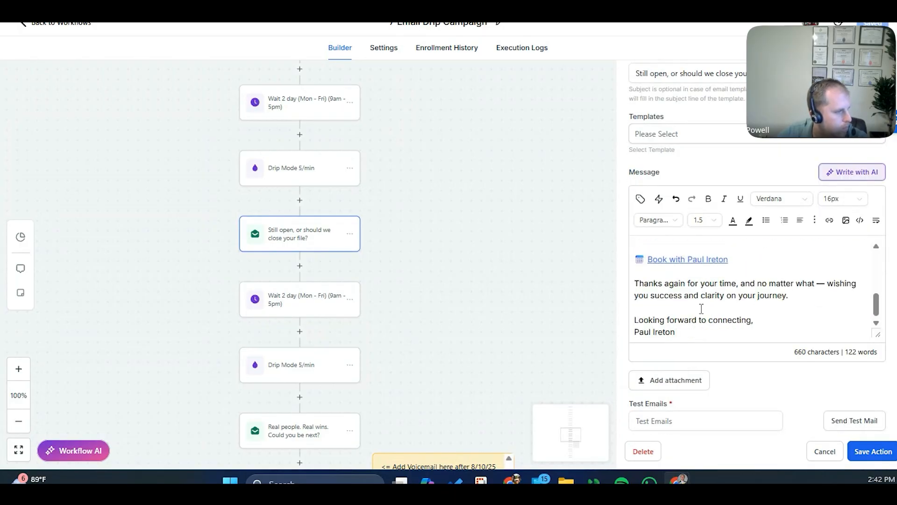
scroll(701, 307, "up", 10)
Select the {{contact.last_name}} placeholder in the greeting, browse the Contact custom values available for it, and close the list without choosing one.
left_click_drag(729, 247, 645, 247)
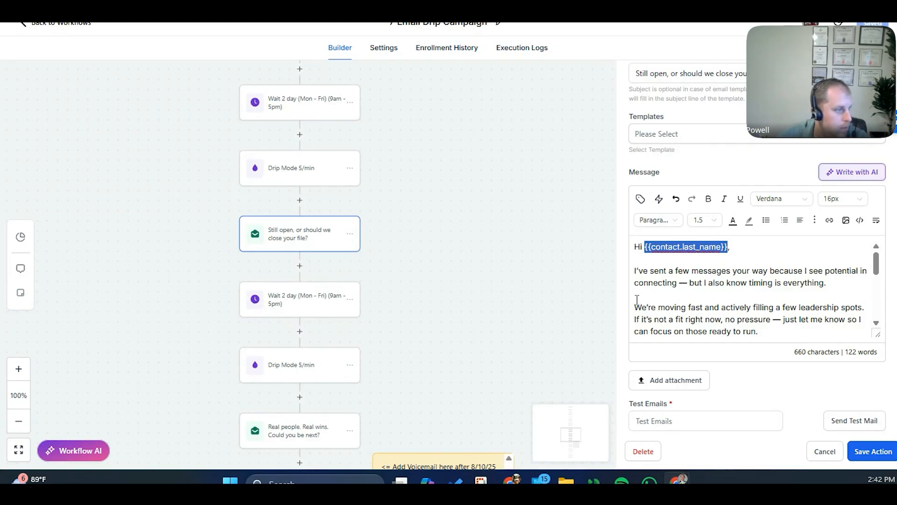
left_click(642, 204)
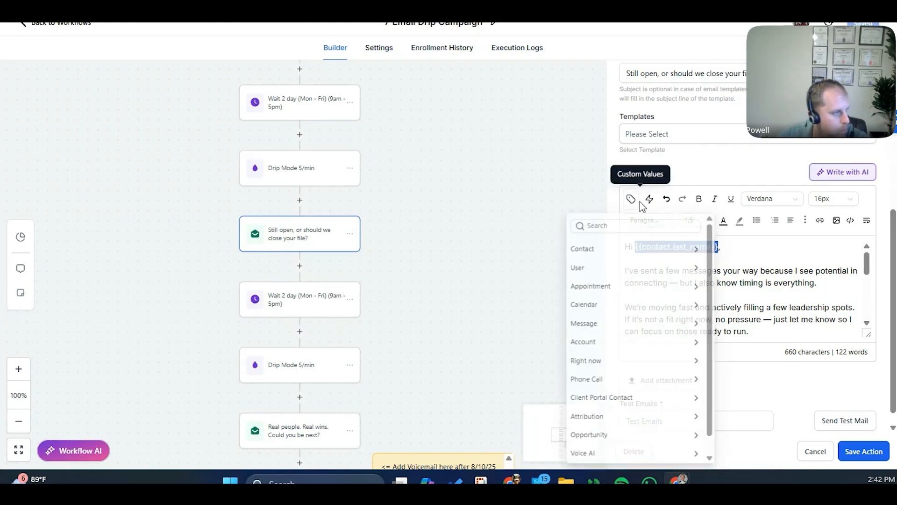
left_click(614, 249)
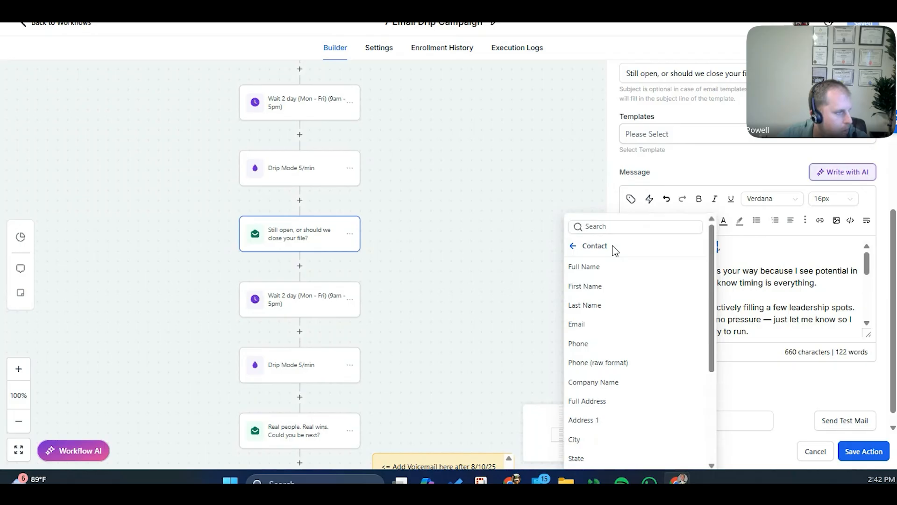
scroll(624, 281, "down", 1)
scroll(623, 285, "up", 1)
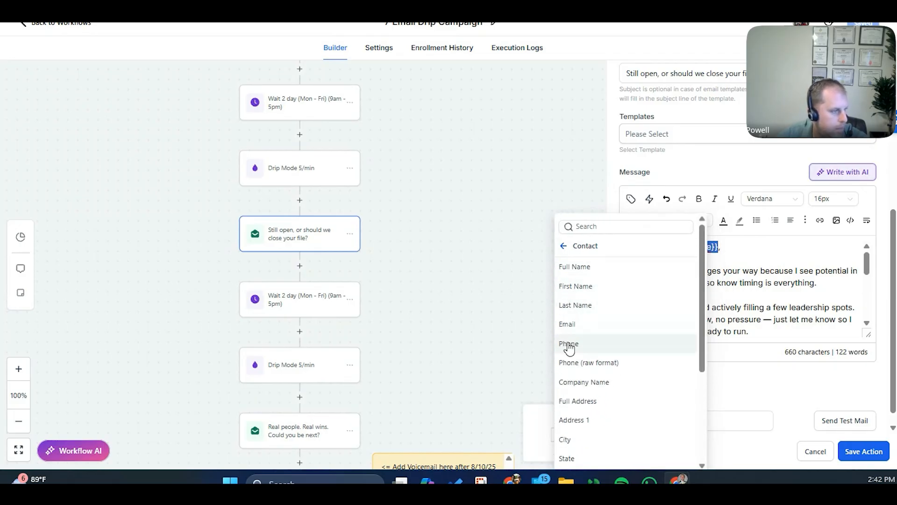
scroll(577, 385, "down", 3)
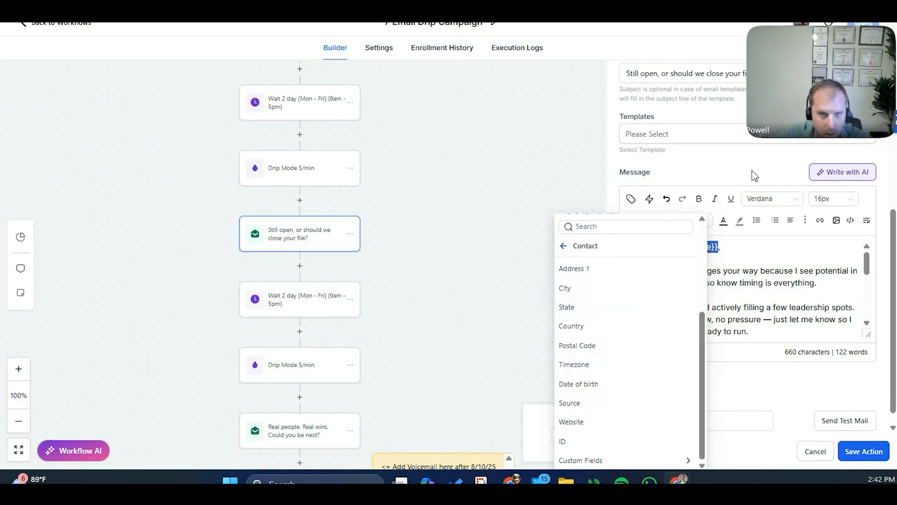
left_click(737, 182)
Review the next Wait 2 day and Drip Mode 5/min actions, the Real people. Real wins. Could you be next? email, and Voicemail 2.
left_click(299, 299)
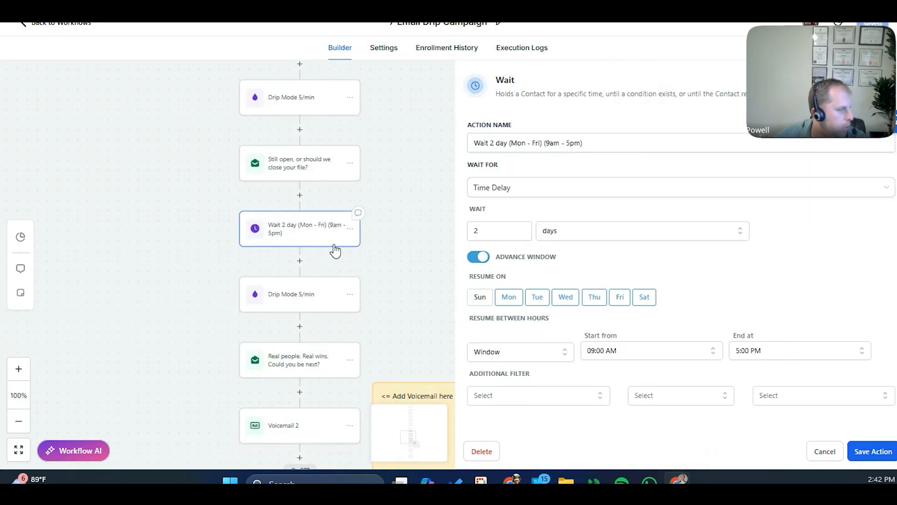
scroll(378, 285, "down", 2)
left_click(303, 223)
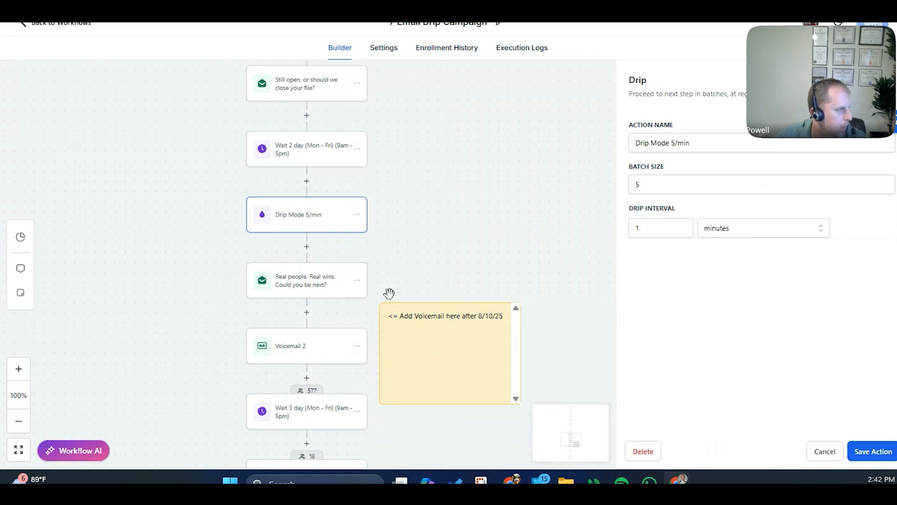
left_click(285, 286)
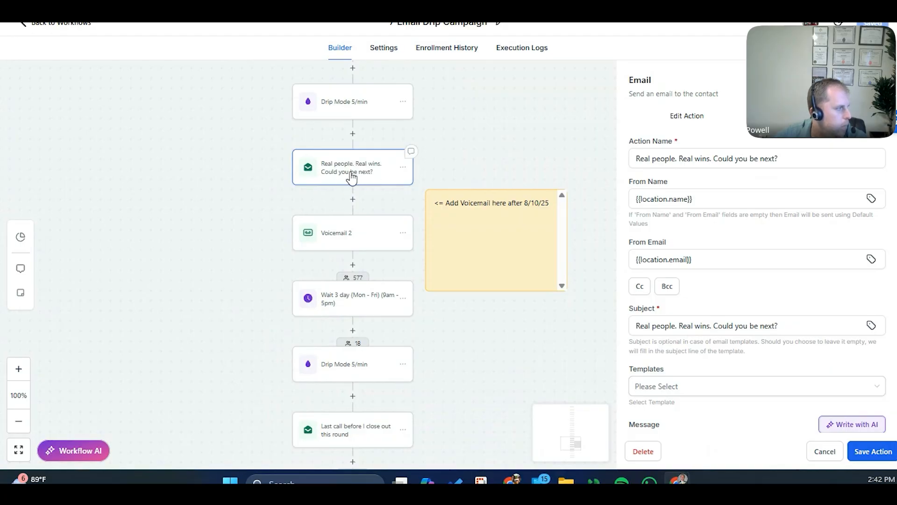
left_click(338, 244)
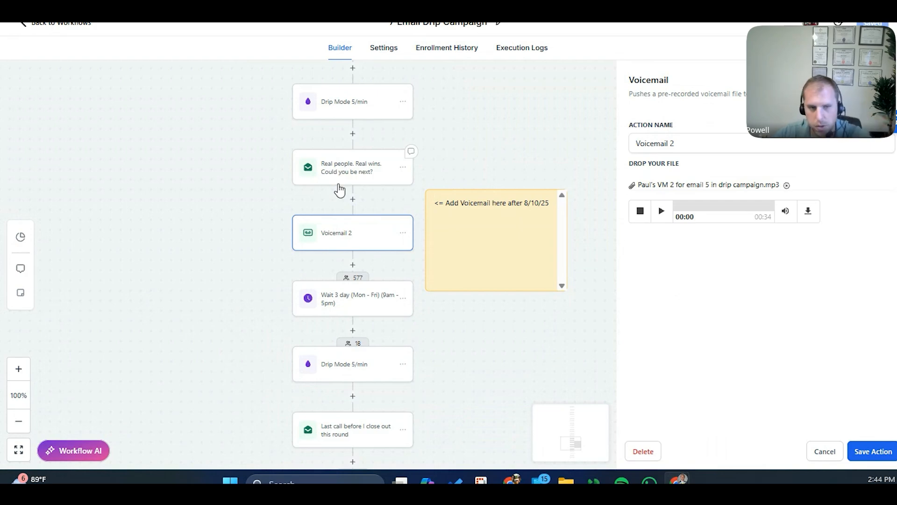
Review the Wait 3 day action, its Drip Mode 5/min, the Last call before I close out this round email, and the remaining sequence.
left_click(330, 297)
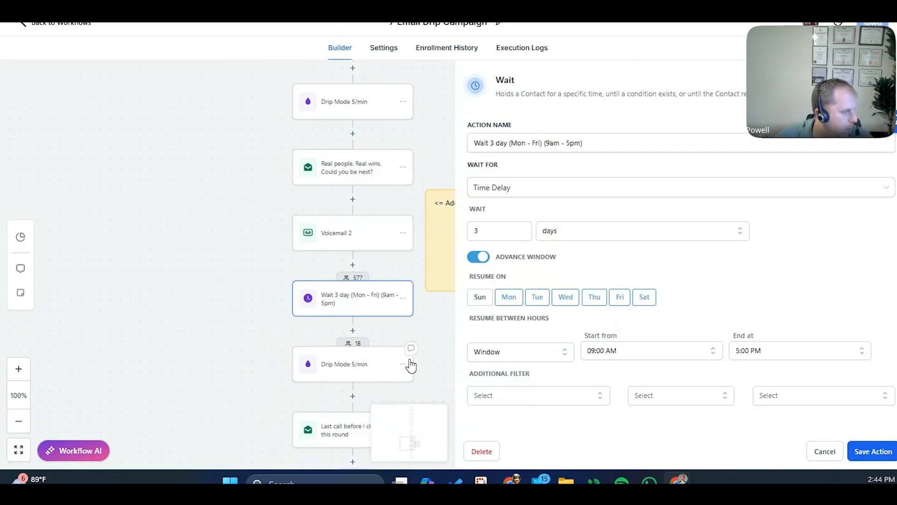
left_click_drag(435, 335, 392, 233)
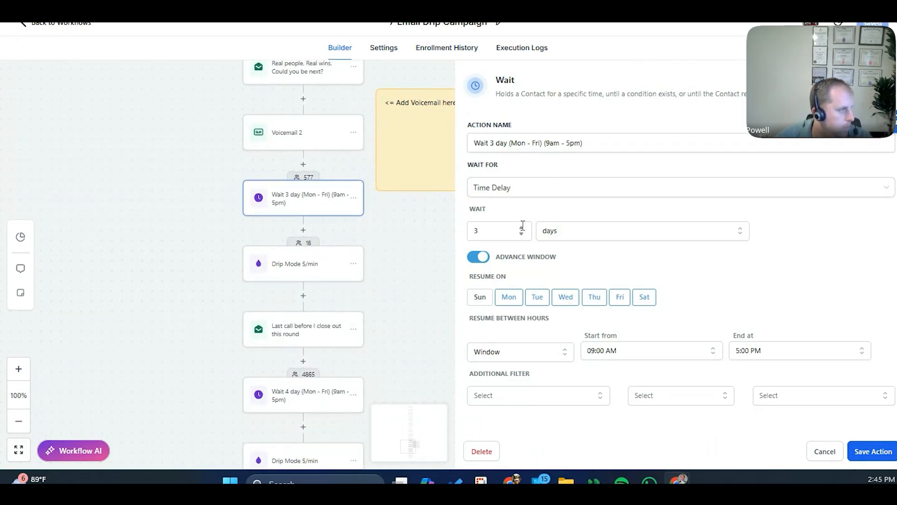
left_click(274, 274)
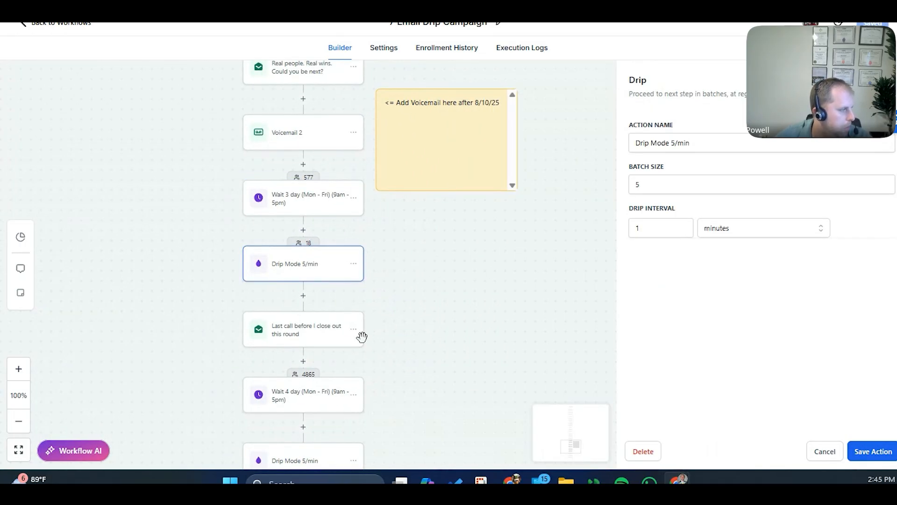
left_click(303, 341)
scroll(483, 216, "down", 5)
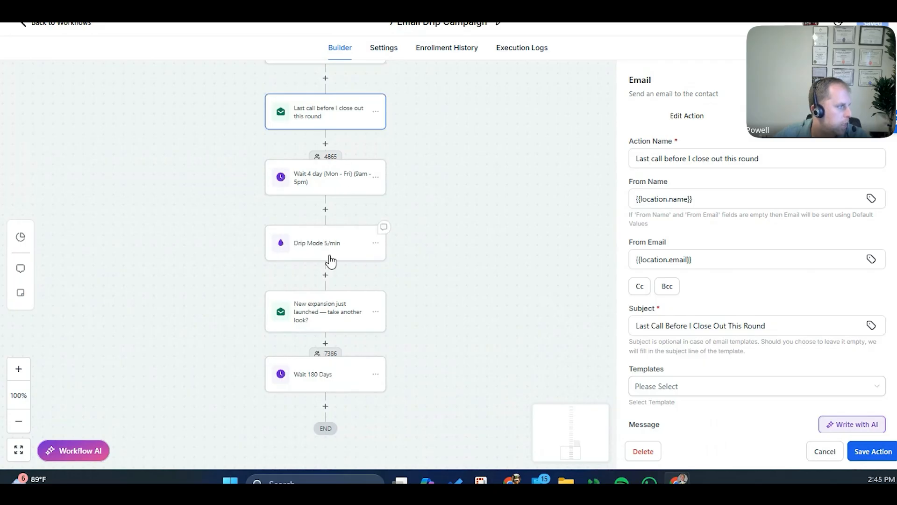
left_click_drag(452, 149, 457, 334)
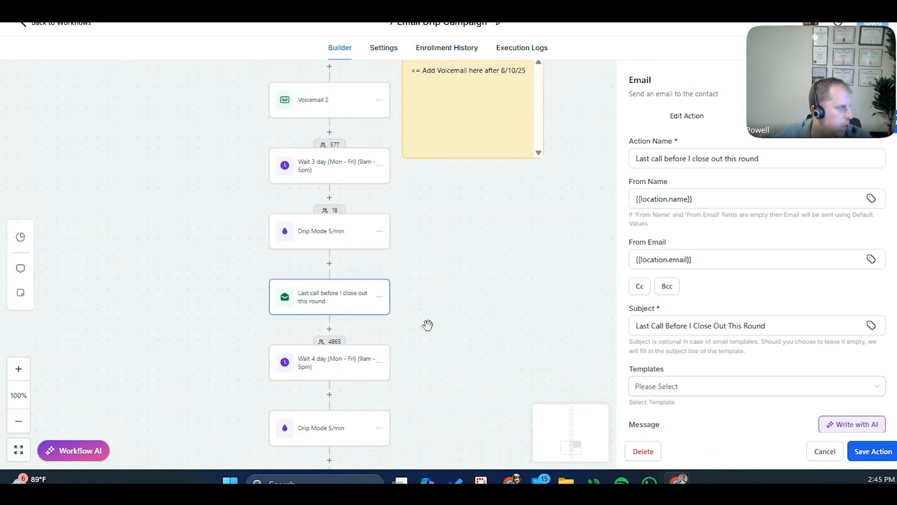
left_click_drag(422, 408, 475, 222)
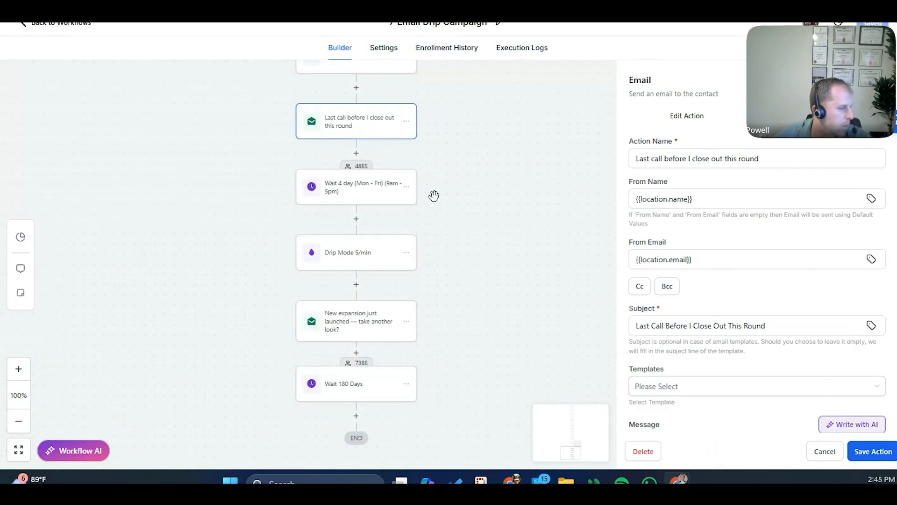
left_click_drag(459, 161, 440, 174)
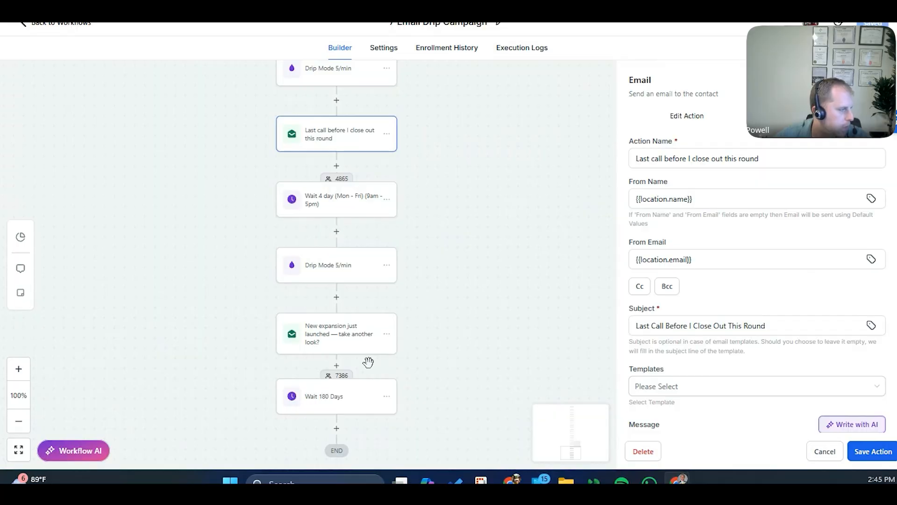
Review the New expansion just launched — take another look? email and the Wait 180 Days action that ends the workflow.
left_click(353, 349)
left_click_drag(457, 347, 454, 298)
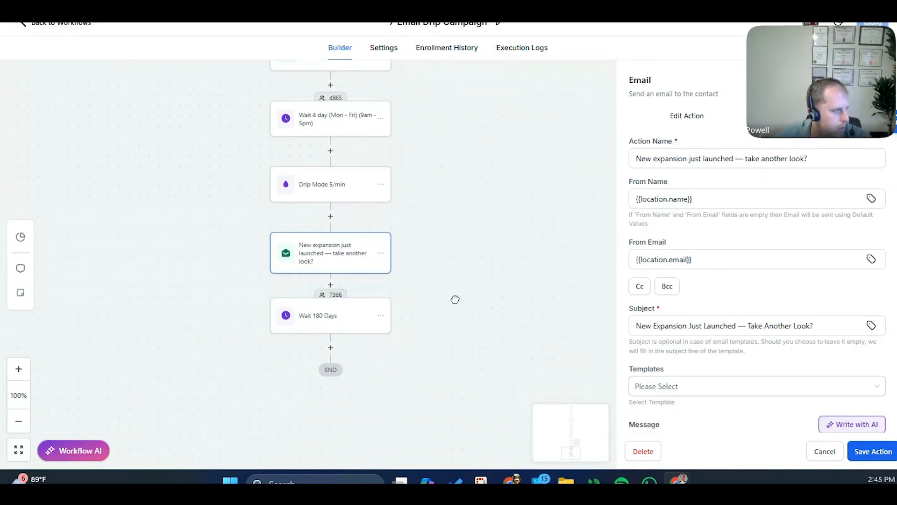
left_click(326, 322)
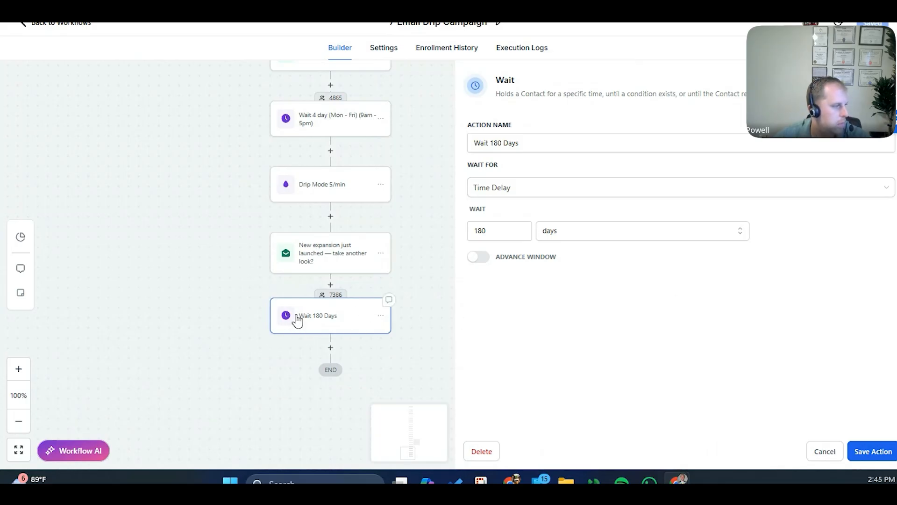
Search the actions for "send" and add an Email action after Wait 180 Days.
left_click(331, 347)
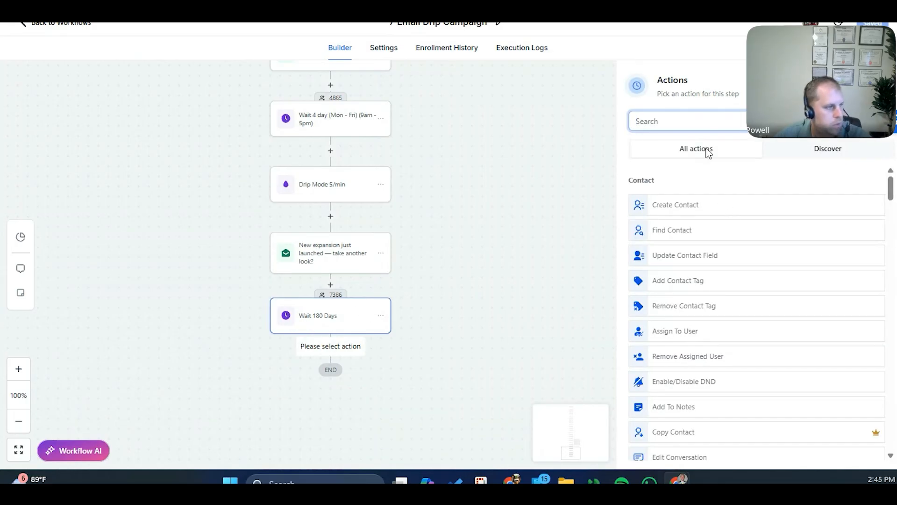
left_click(693, 120)
type("send")
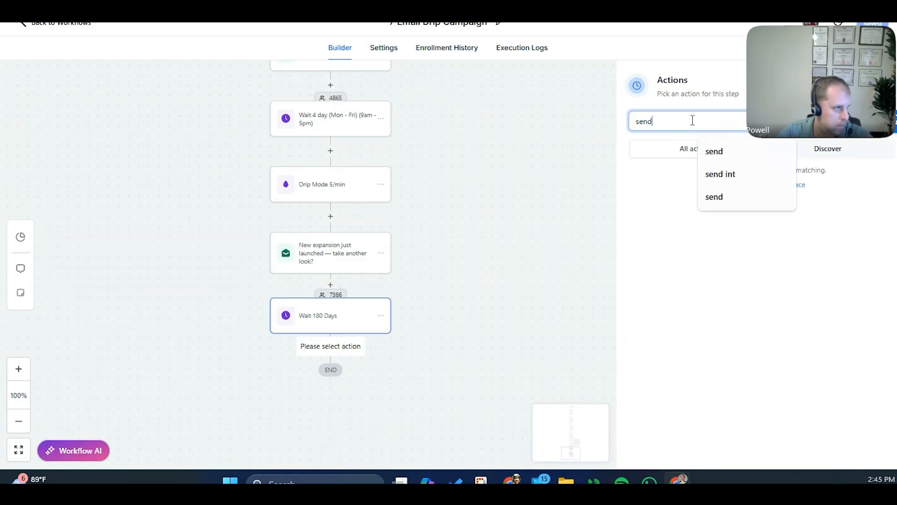
left_click(679, 215)
Set the new Email action's From Name to {{location.name}}, apply the Confirmation of Your Appointment Booking (HTML snippet) template, and save the action.
left_click(697, 196)
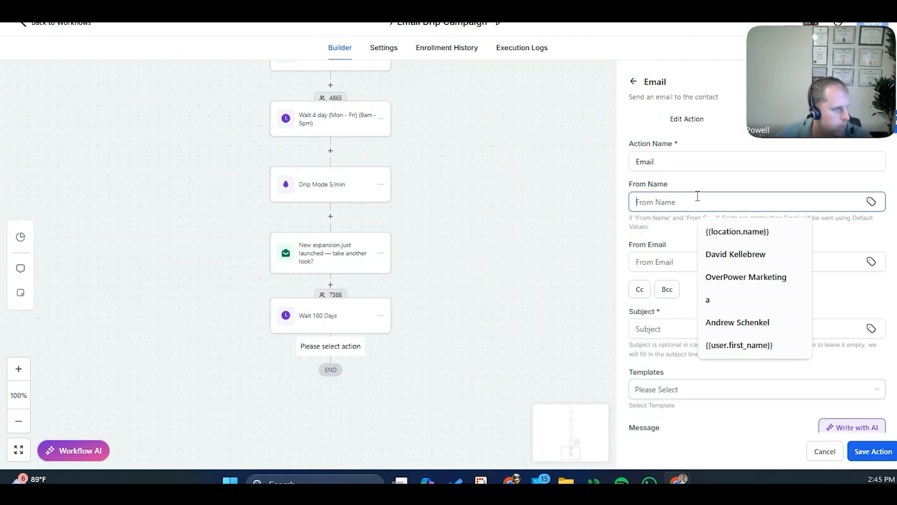
left_click(717, 233)
left_click(664, 261)
left_click(709, 292)
left_click(673, 395)
left_click(670, 349)
scroll(761, 370, "down", 3)
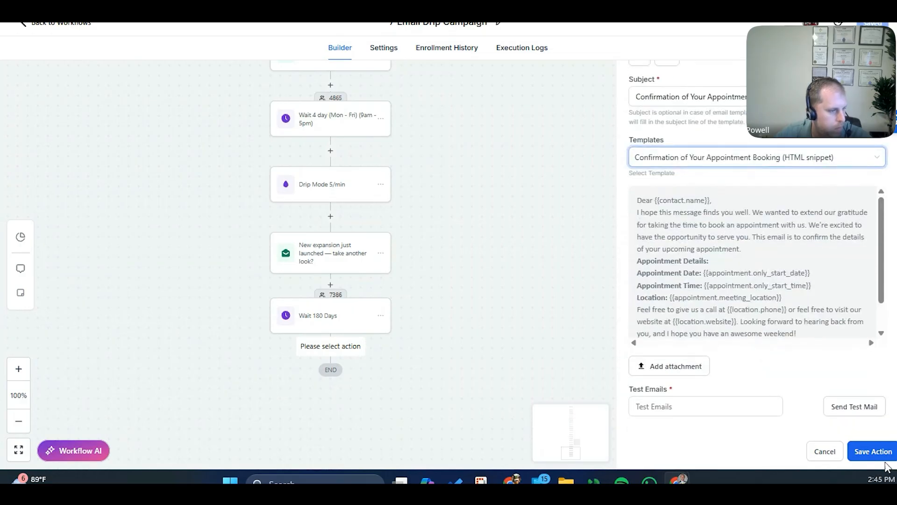
left_click(872, 451)
Open the contact statistics of the Wait 180 Days action, select the listed contacts, and close the statistics.
left_click(347, 316)
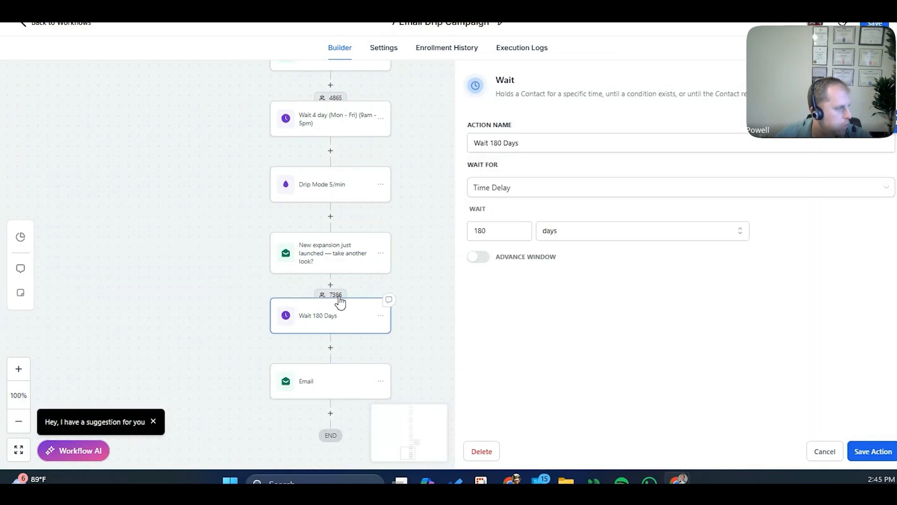
left_click(331, 295)
left_click(484, 202)
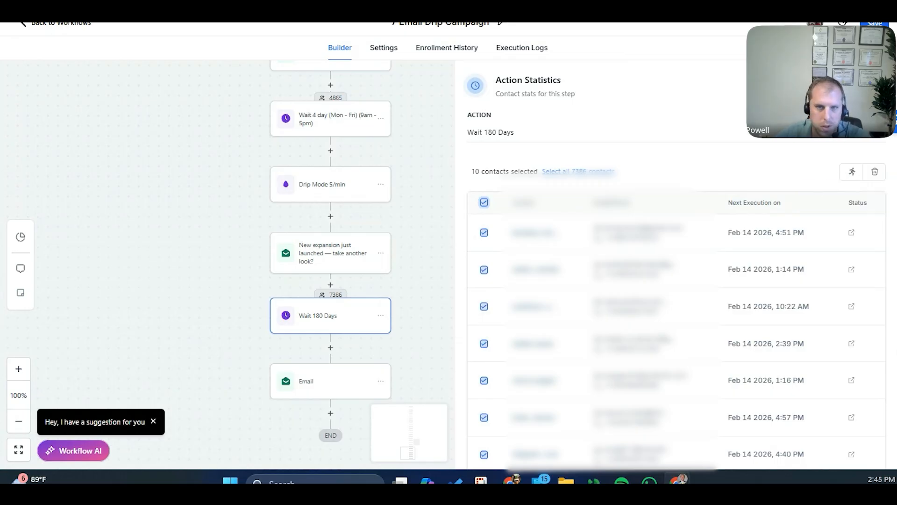
left_click(204, 290)
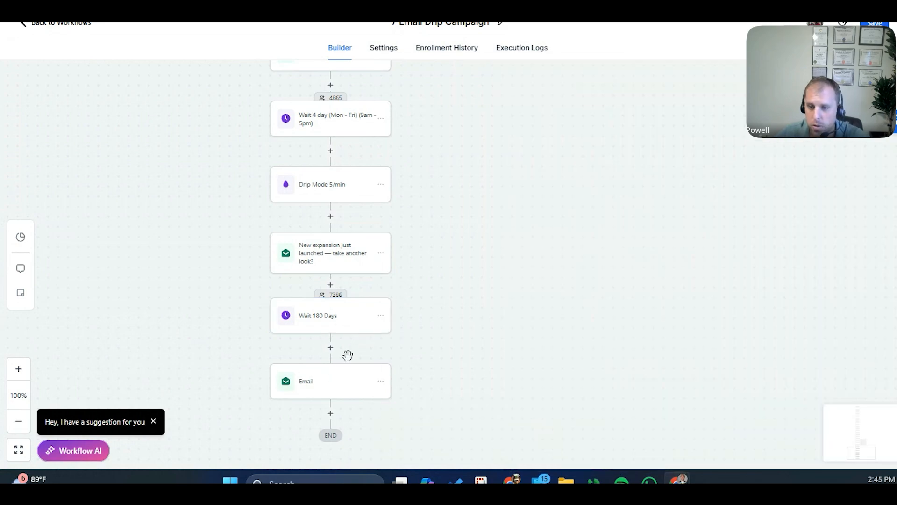
Delete the Email action that follows Wait 180 Days.
left_click(381, 381)
mouse_move(420, 458)
left_click(513, 402)
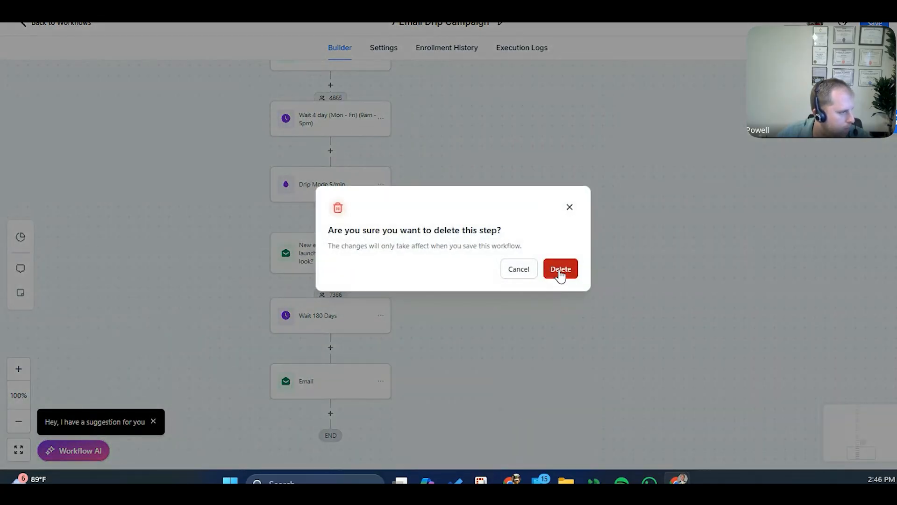
left_click(559, 271)
Leave the 7 Email Drip Campaign workflow and review the Lic agent leads pipeline stages through Hot Lead in Opportunities.
left_click_drag(461, 84, 490, 393)
mouse_move(481, 202)
left_mouse_down()
mouse_move(493, 377)
mouse_move(471, 204)
left_mouse_up()
scroll(695, 374, "up", 10)
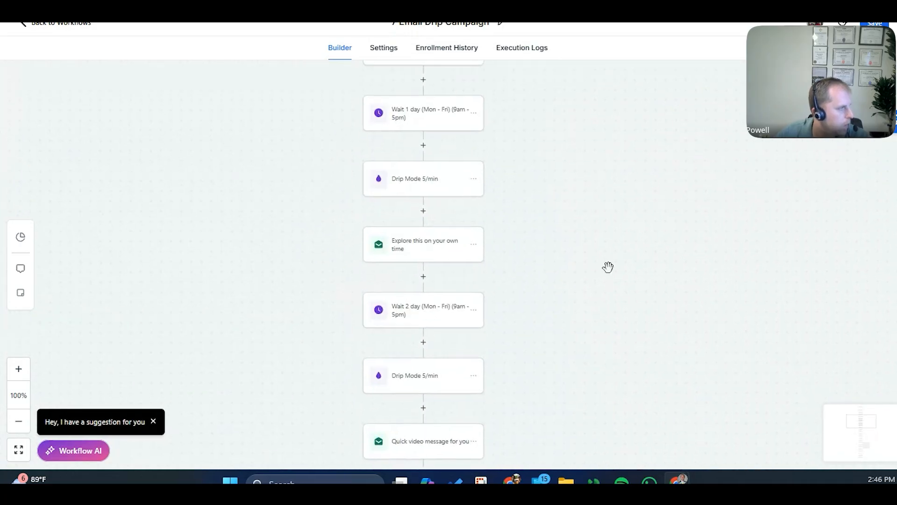
scroll(587, 281, "up", 5)
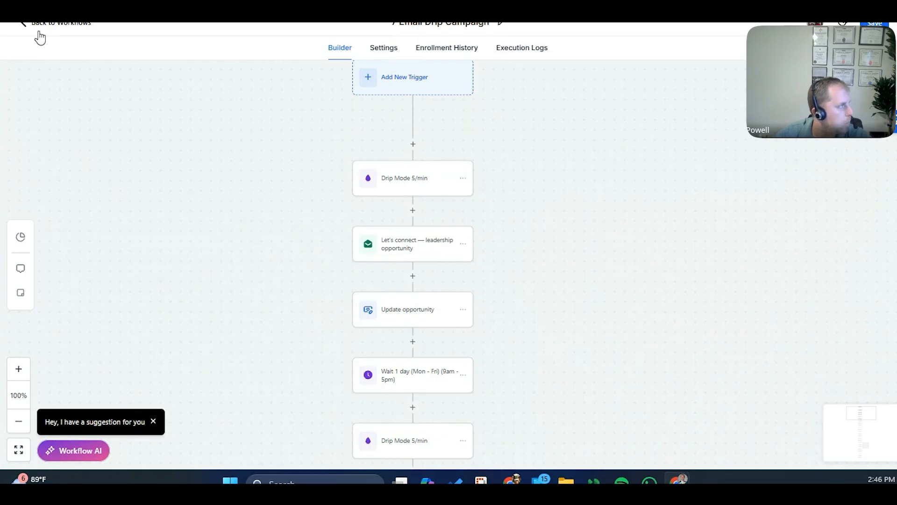
left_click(40, 33)
left_click(567, 270)
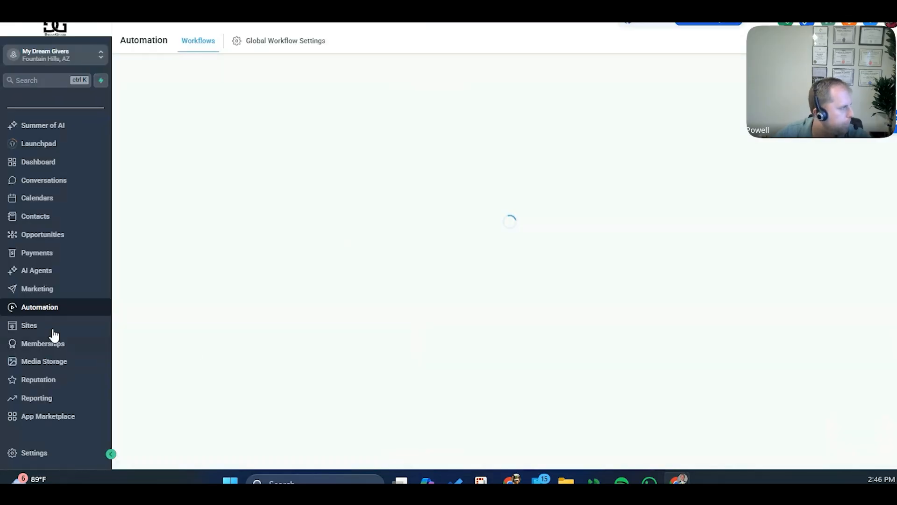
left_click(47, 289)
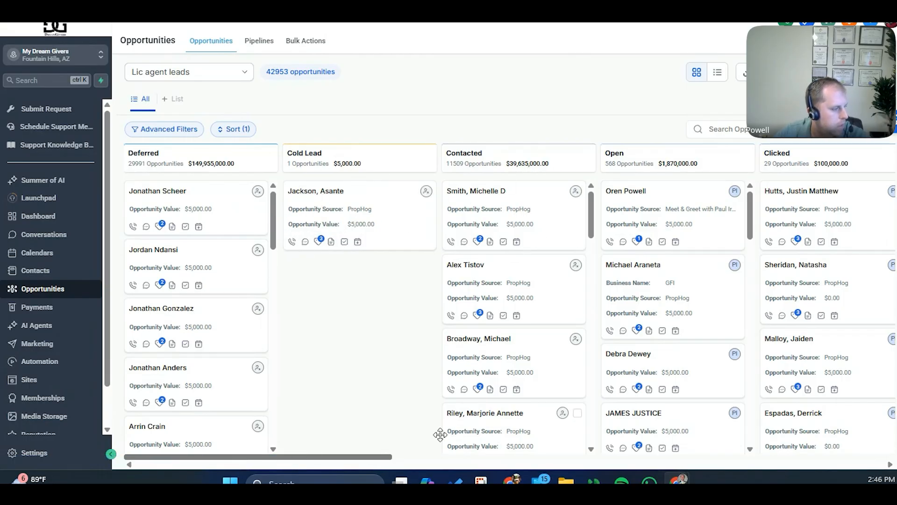
left_click_drag(372, 457, 474, 445)
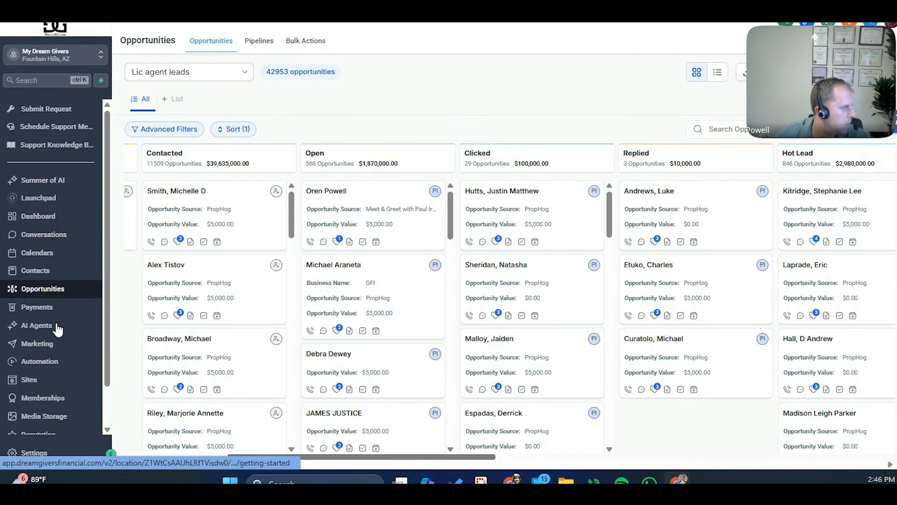
Review the trigger and the Create Or Update Opportunity action of 002 Leads Open Email in the Sales Pipeline folder.
left_click(50, 364)
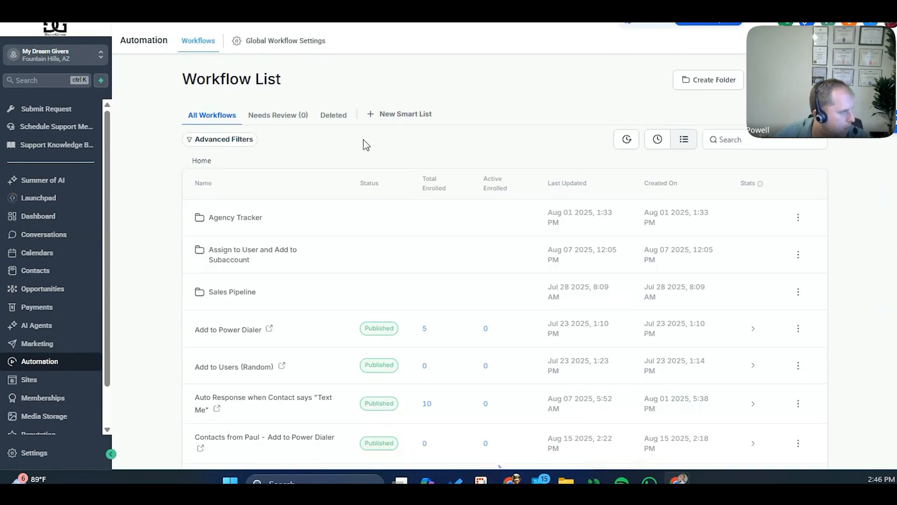
left_click(232, 295)
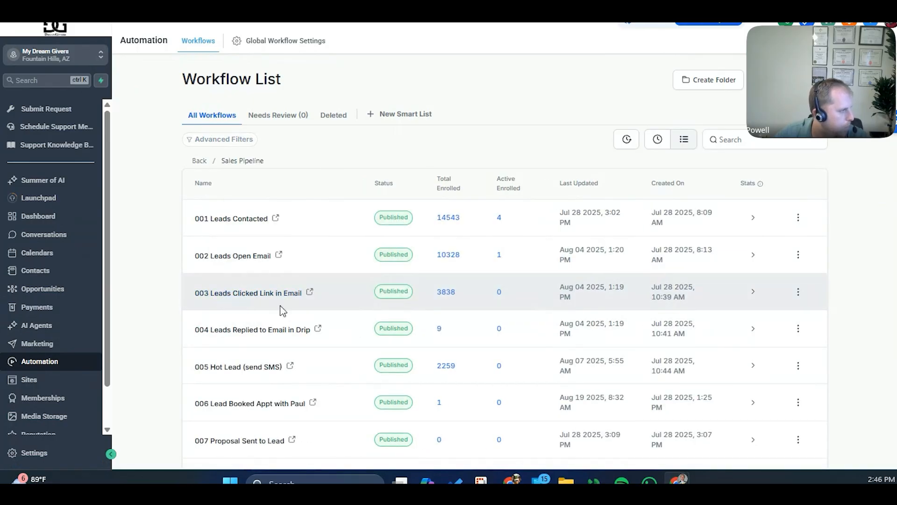
left_click(231, 258)
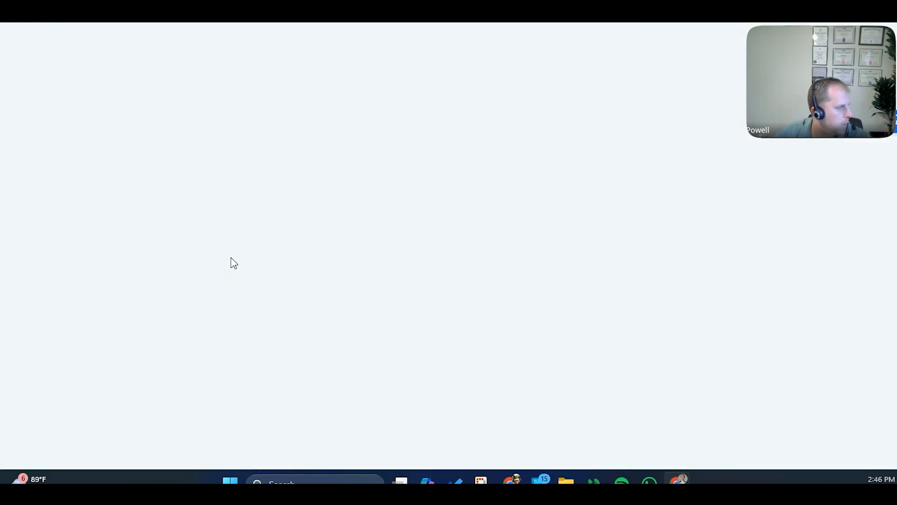
left_click(421, 103)
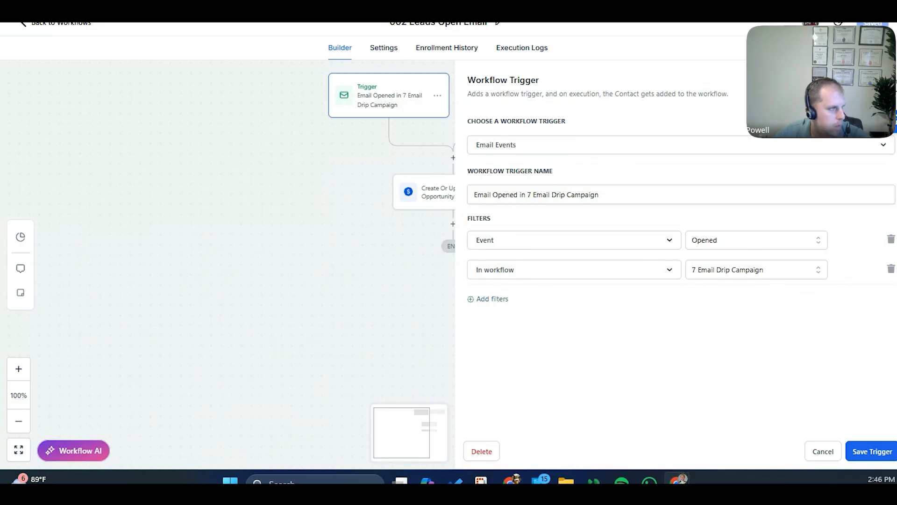
left_click(885, 81)
left_click(451, 197)
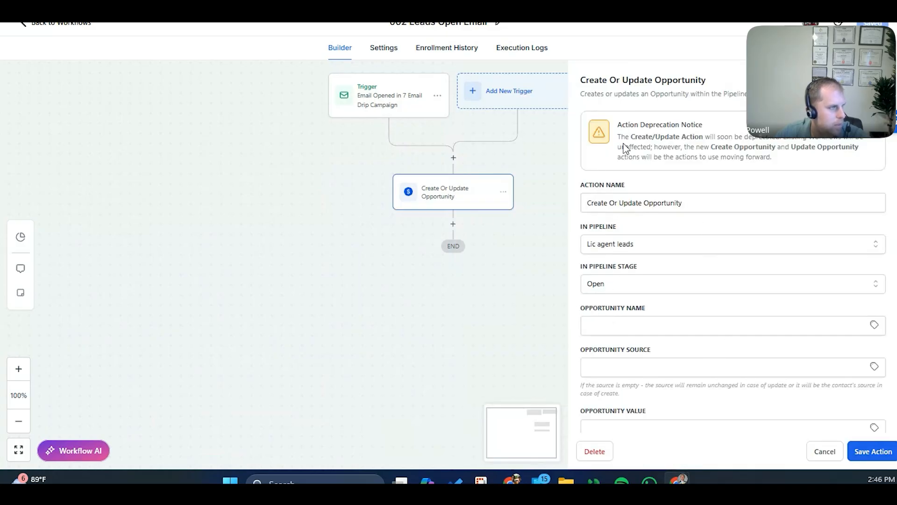
left_click(58, 24)
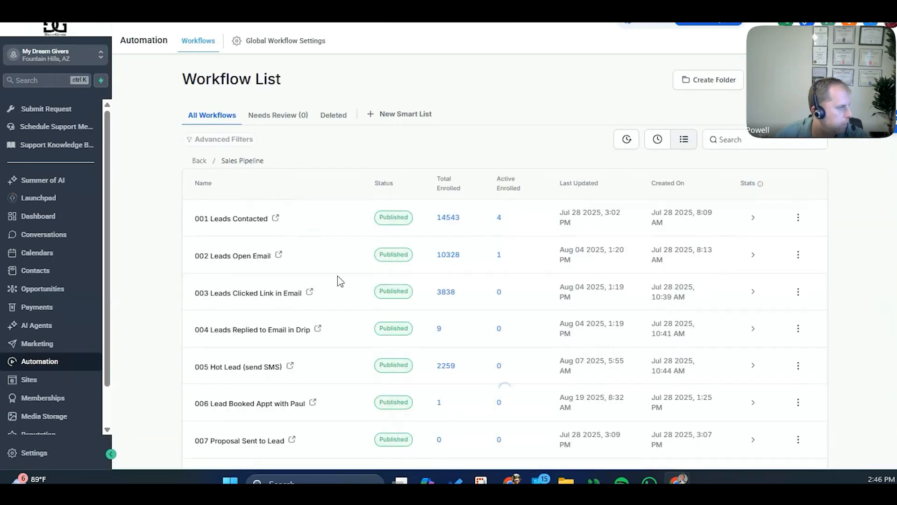
Review the trigger filters and target pipeline stage of the 003 Leads Clicked Link in Email workflow, and return to the workflow list.
left_click(238, 302)
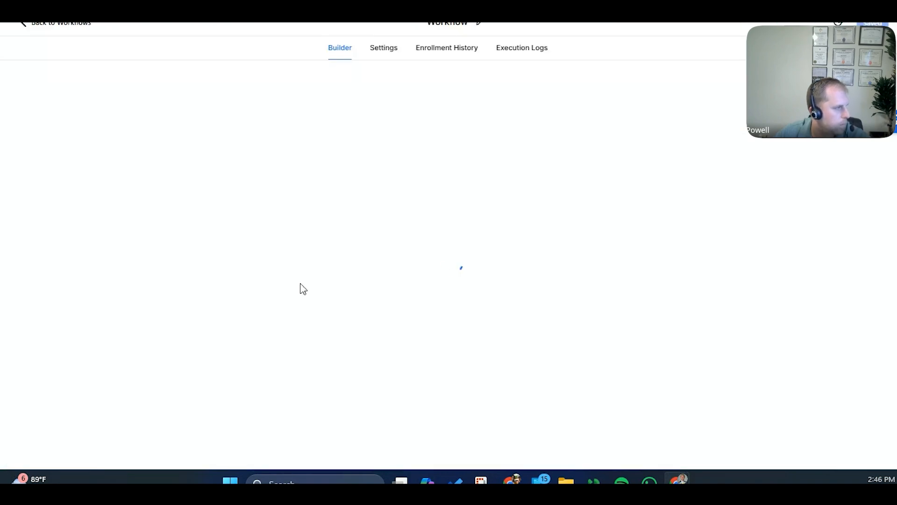
left_click(380, 109)
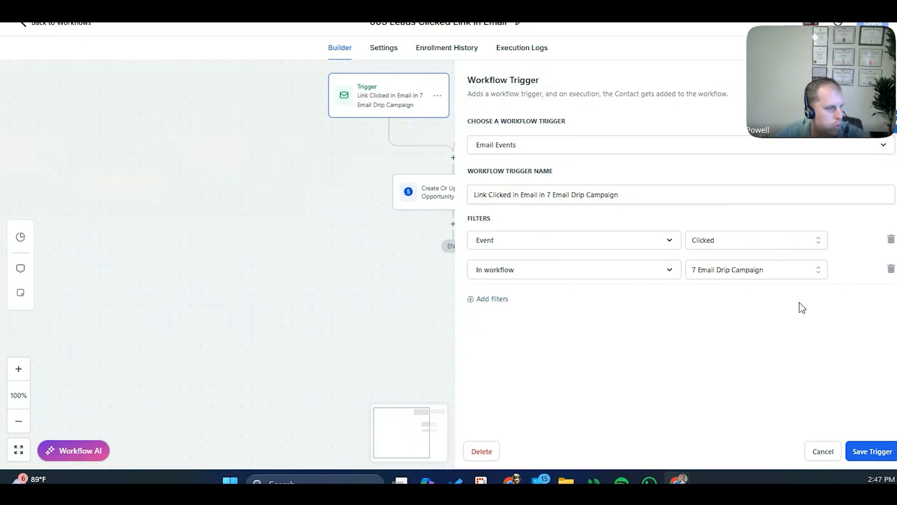
left_click(871, 450)
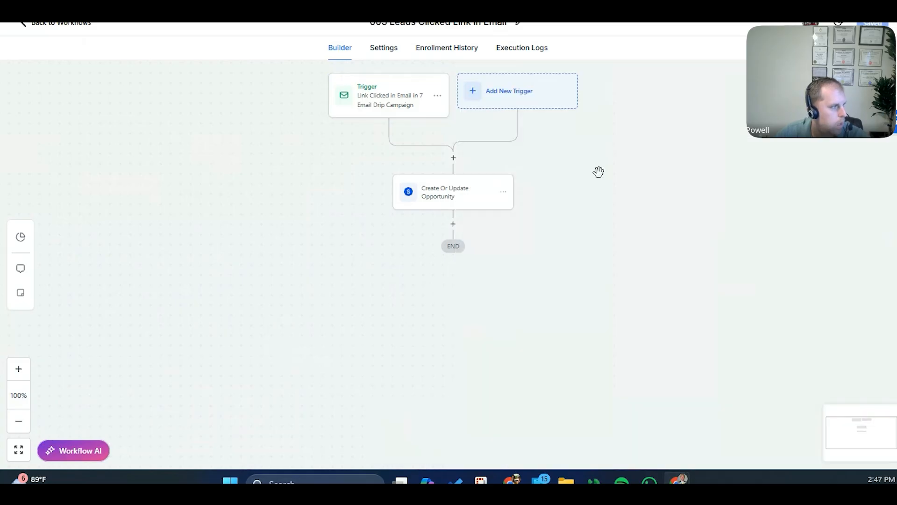
left_click(449, 198)
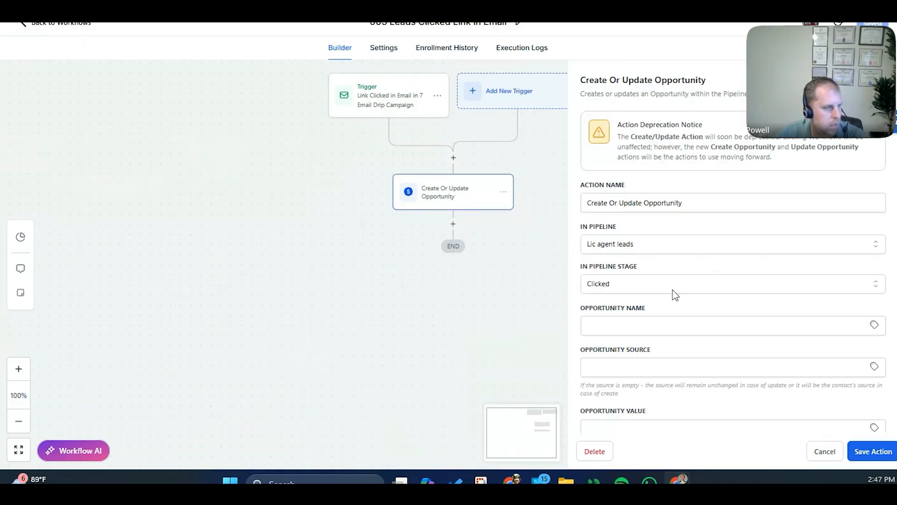
left_click(880, 80)
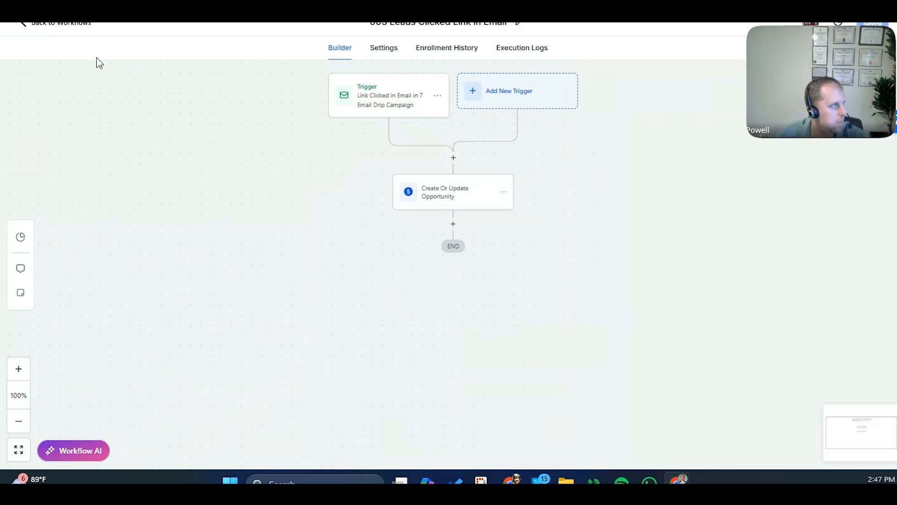
left_click(53, 27)
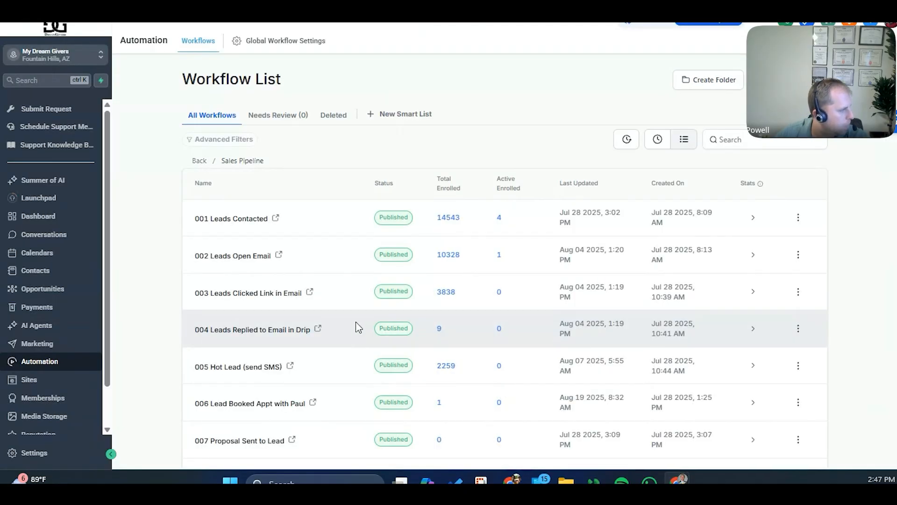
Review the Customer replied trigger and the opportunity action's pipeline stage in the 004 Leads Replied to Email in Drip workflow.
left_click(265, 331)
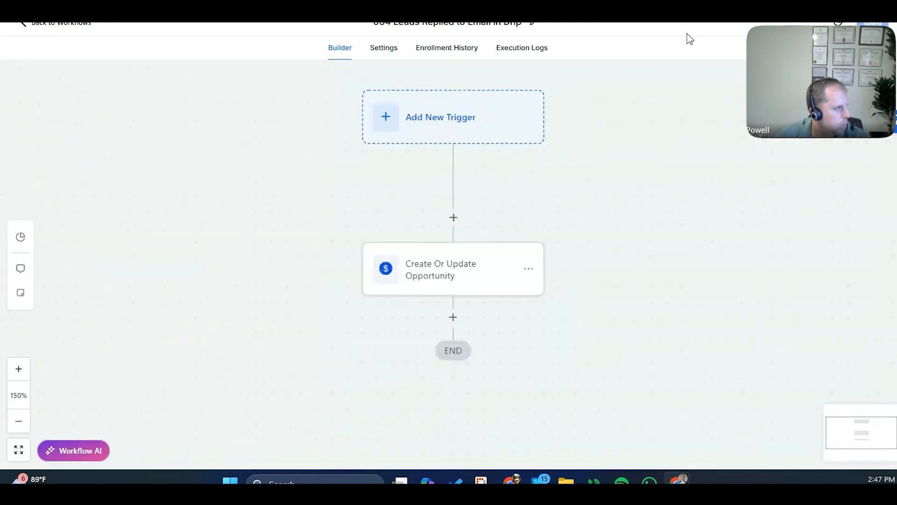
left_click(365, 96)
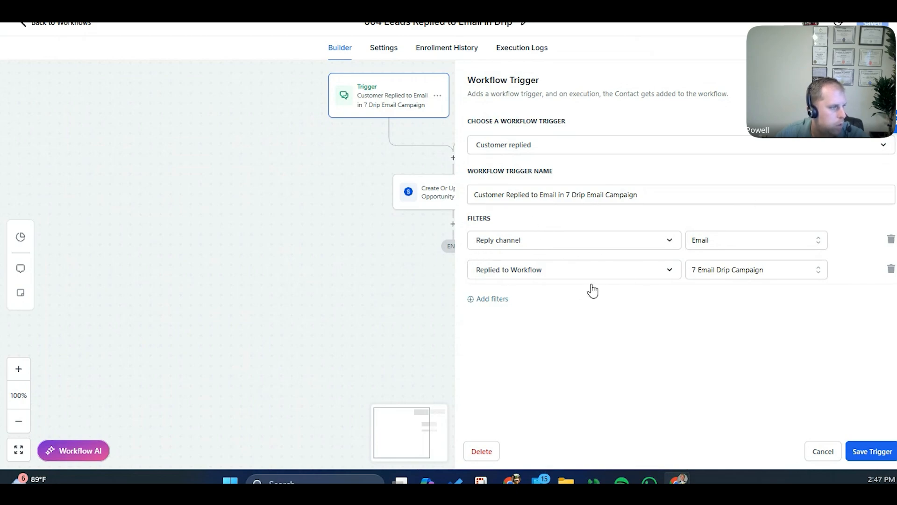
left_click_drag(608, 271, 459, 290)
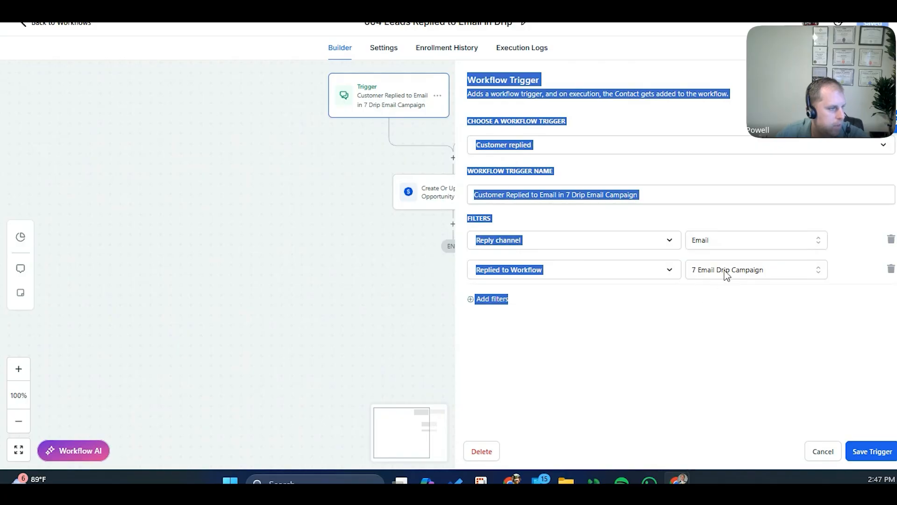
left_click(882, 80)
left_click(437, 197)
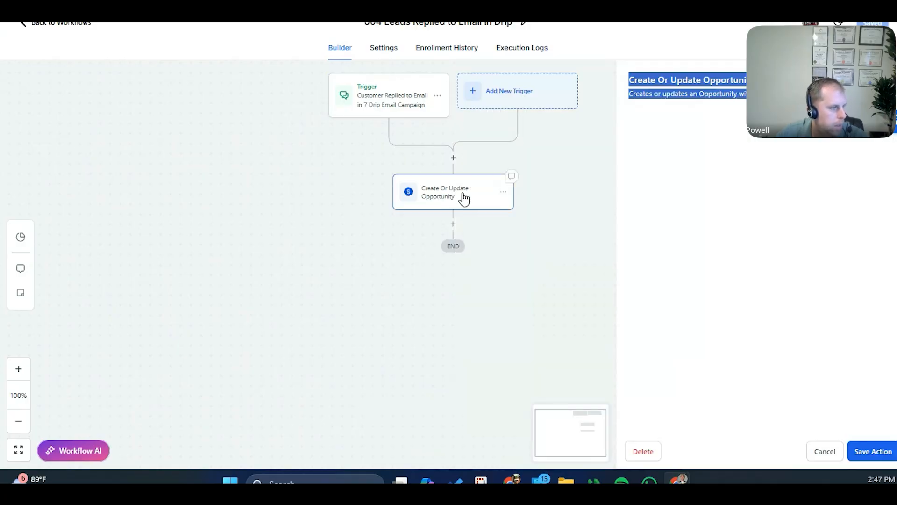
scroll(612, 261, "down", 1)
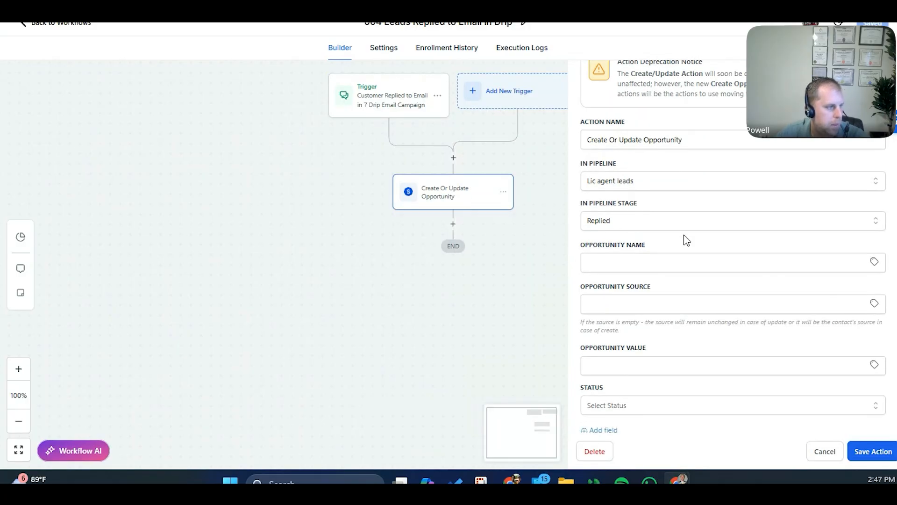
scroll(703, 237, "up", 3)
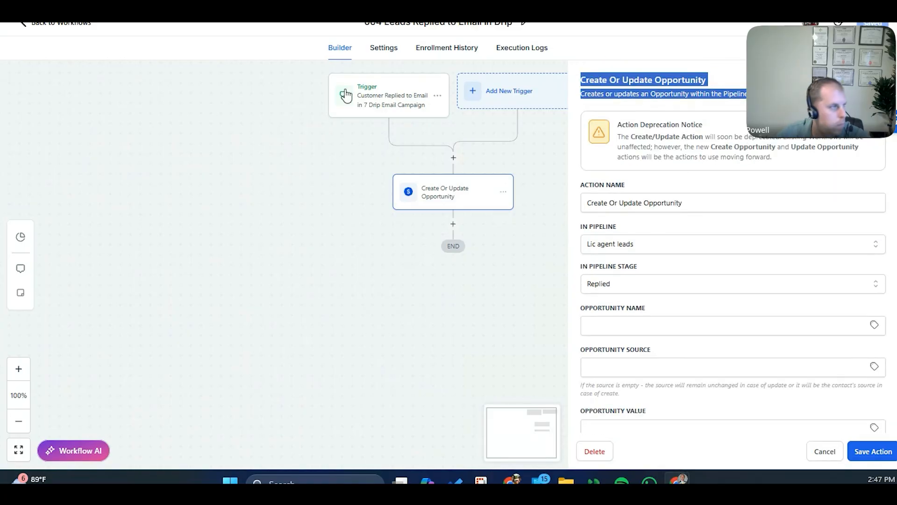
left_click(65, 24)
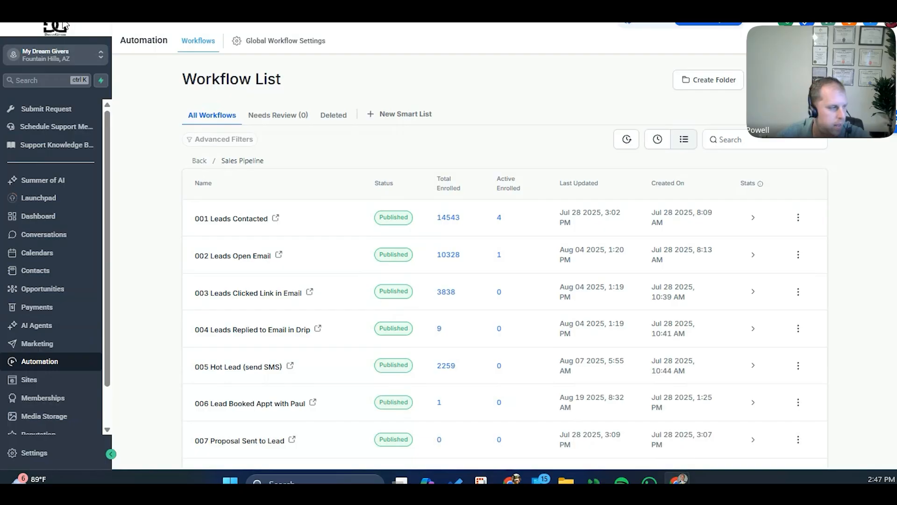
Open the 005 Hot Lead (send SMS) workflow and review its trigger, lead condition and Create Or Update Opportunity action.
scroll(380, 292, "down", 2)
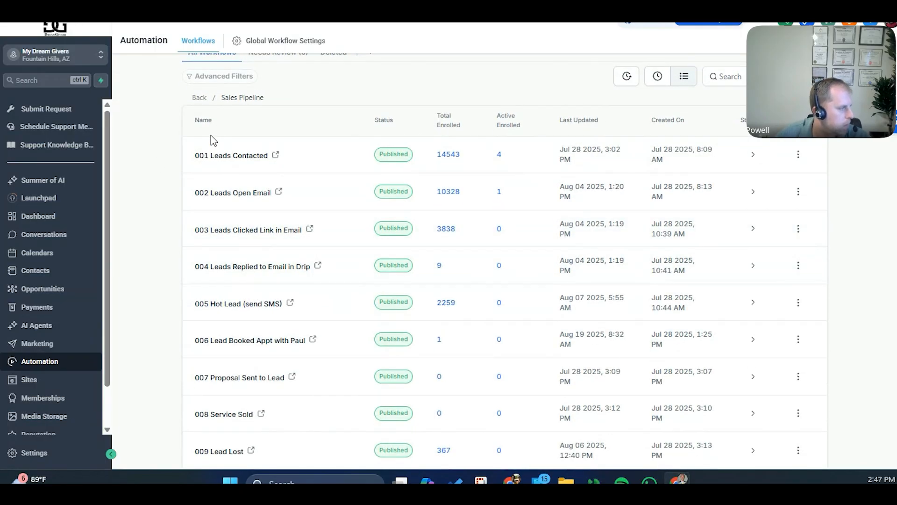
left_click(234, 303)
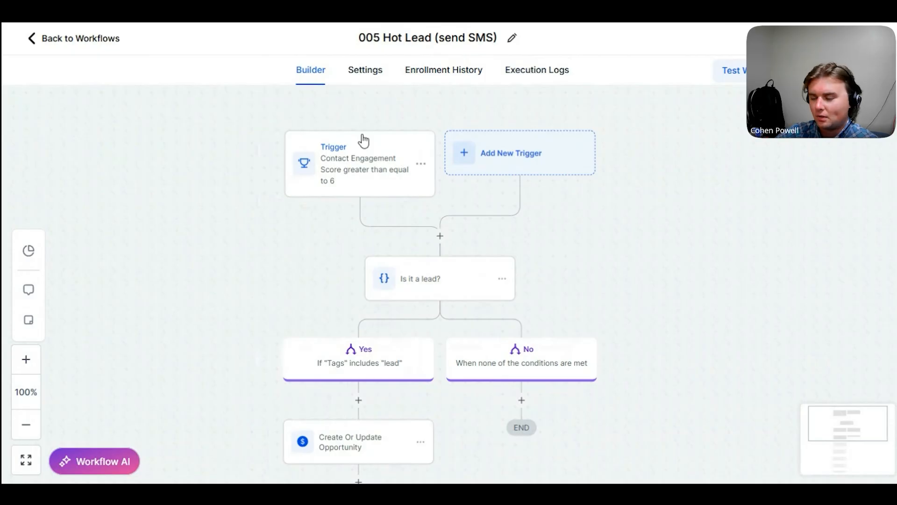
scroll(363, 141, "down", 1)
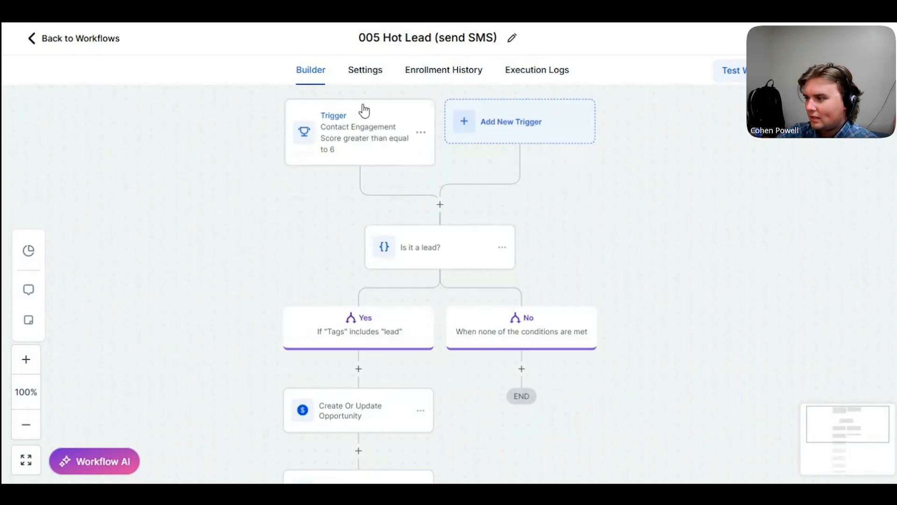
scroll(609, 211, "down", 3)
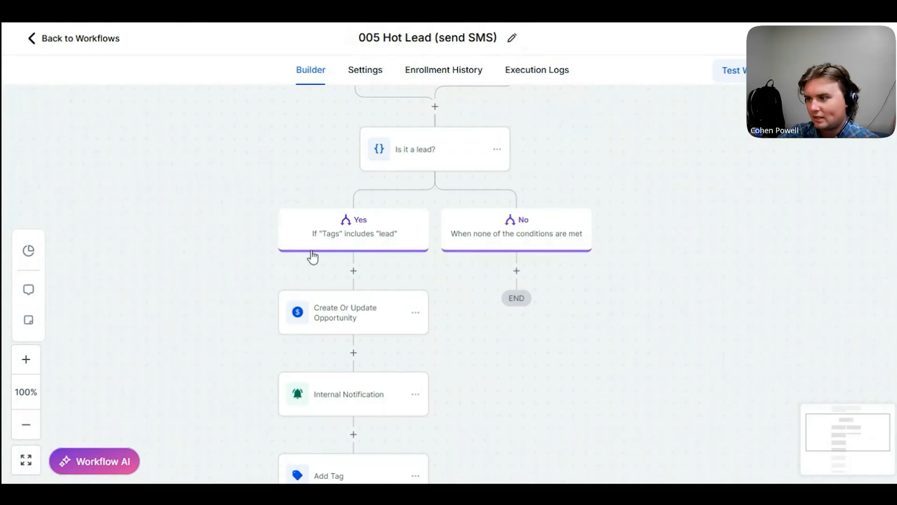
scroll(257, 126, "down", 3)
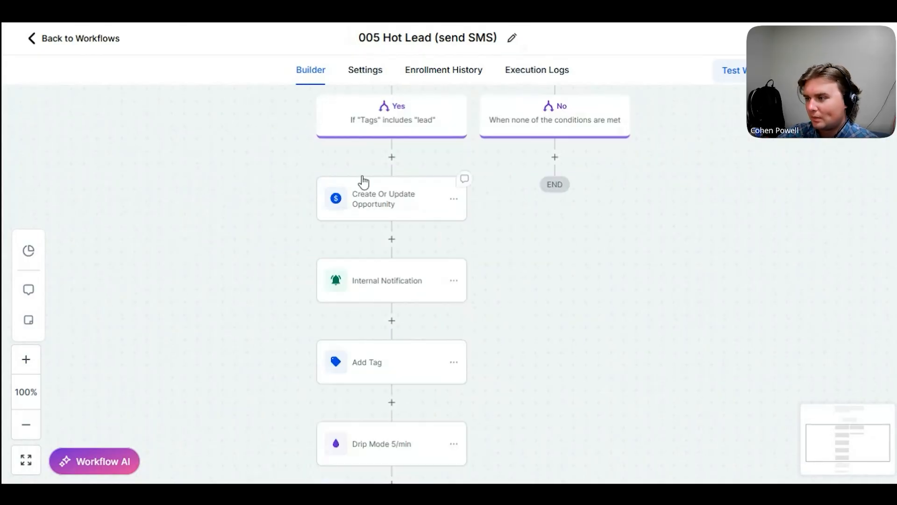
left_click(374, 198)
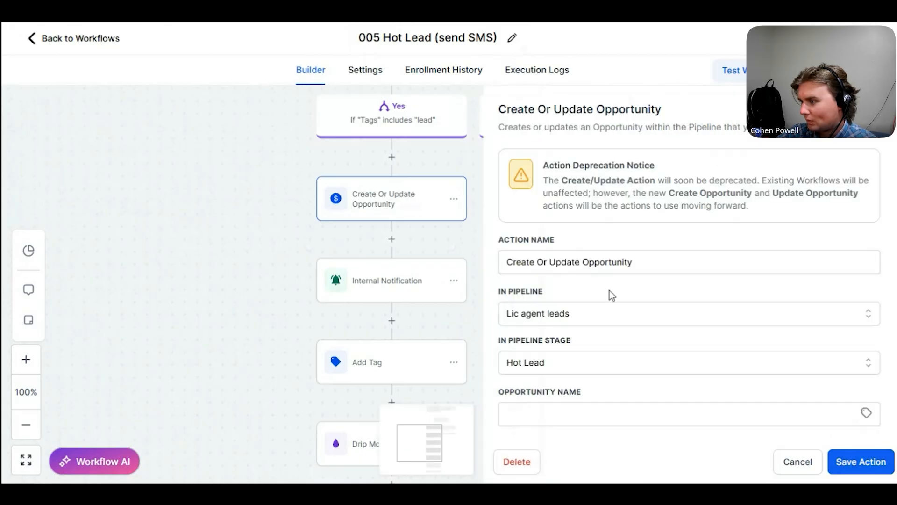
scroll(611, 290, "down", 3)
scroll(610, 290, "down", 1)
scroll(232, 229, "down", 1)
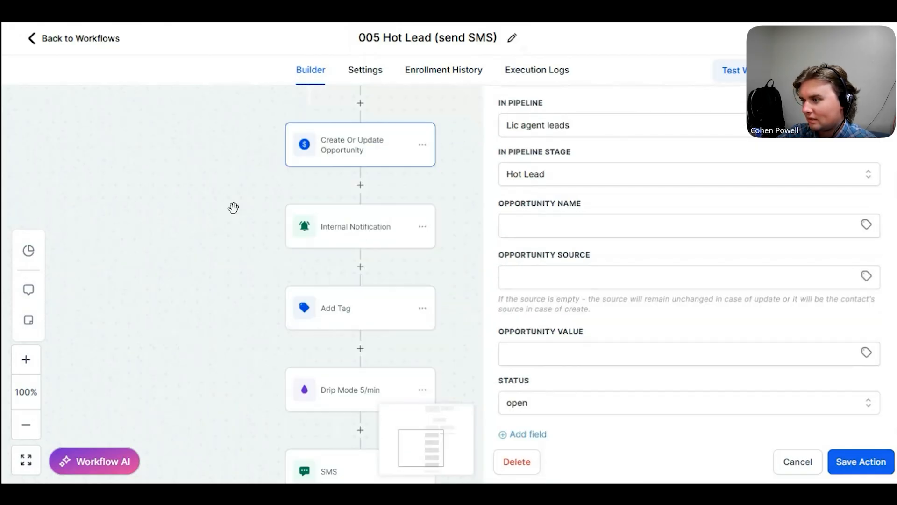
Review the Internal Notification and SMS actions, and highlight the trigger link in the SMS message text.
left_click(326, 222)
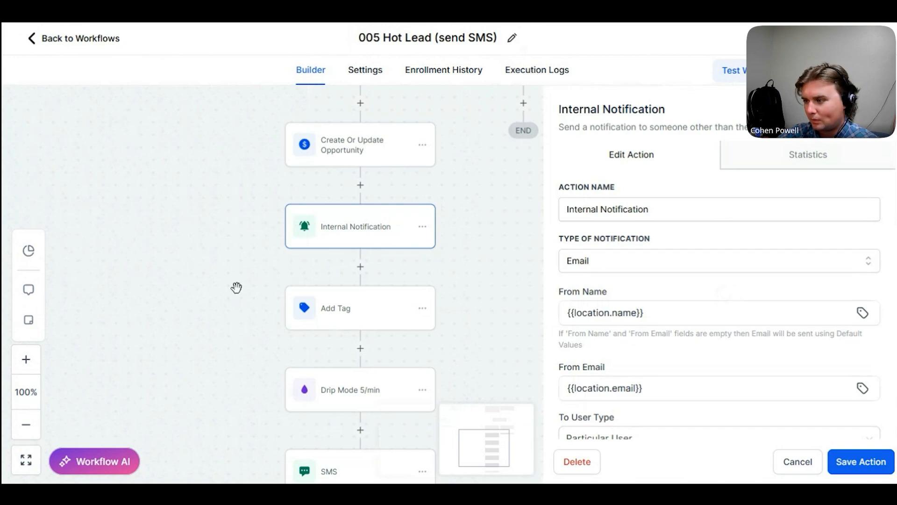
left_click_drag(237, 286, 206, 156)
left_click_drag(462, 274, 462, 262)
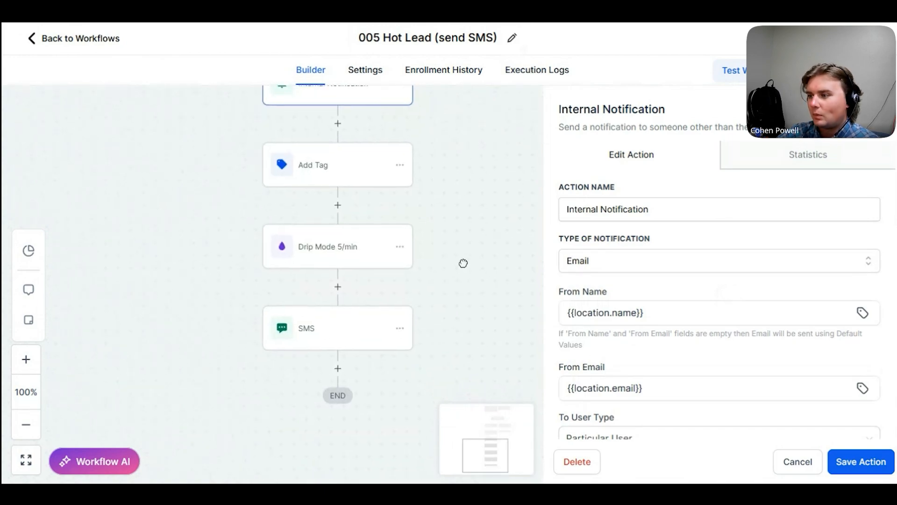
left_click(314, 329)
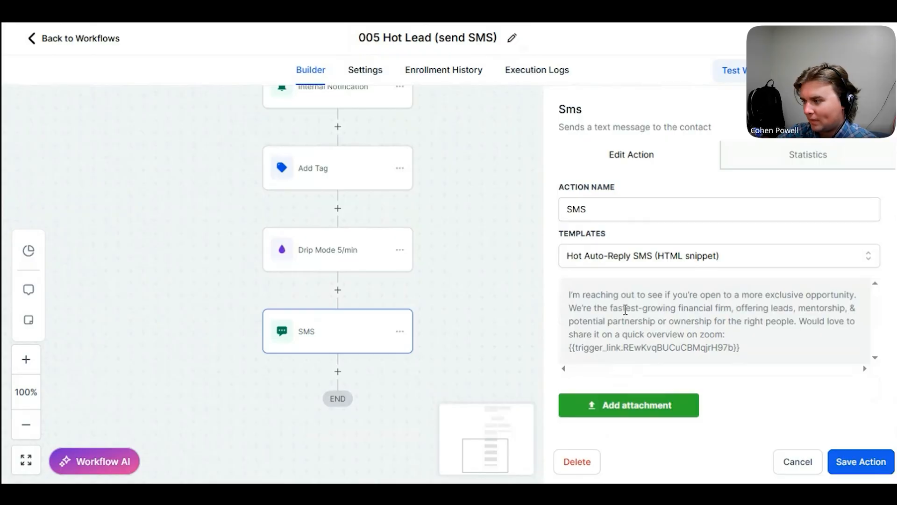
scroll(645, 309, "down", 2)
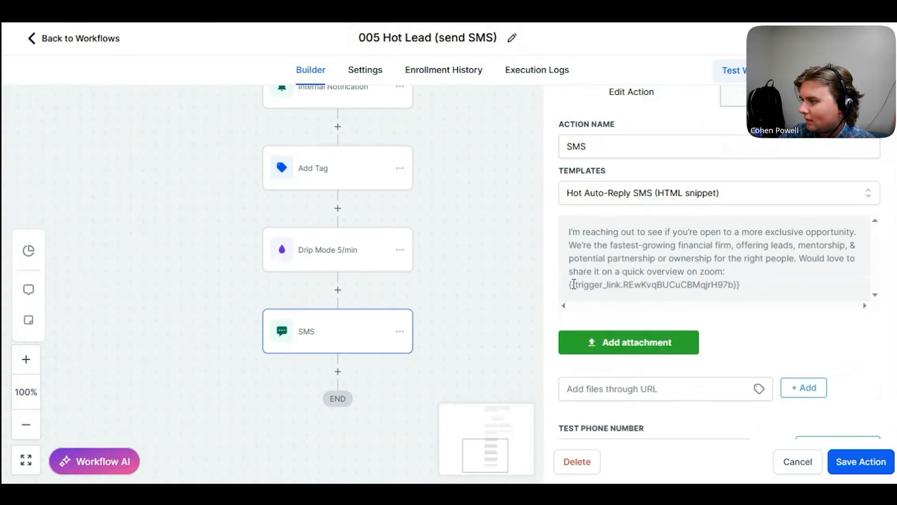
left_click_drag(571, 285, 741, 282)
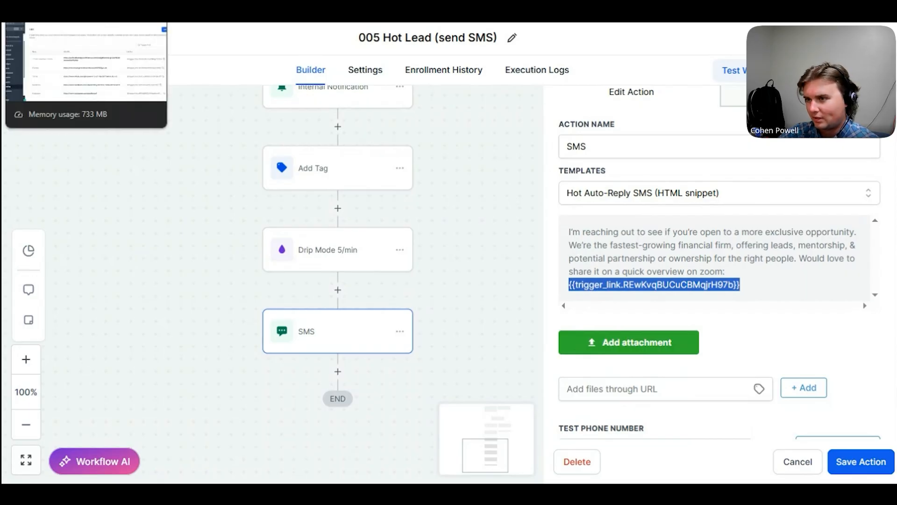
Examine the Marketing trigger links list and the blank Add Trigger Link form, closing the form without saving.
left_click(93, 21)
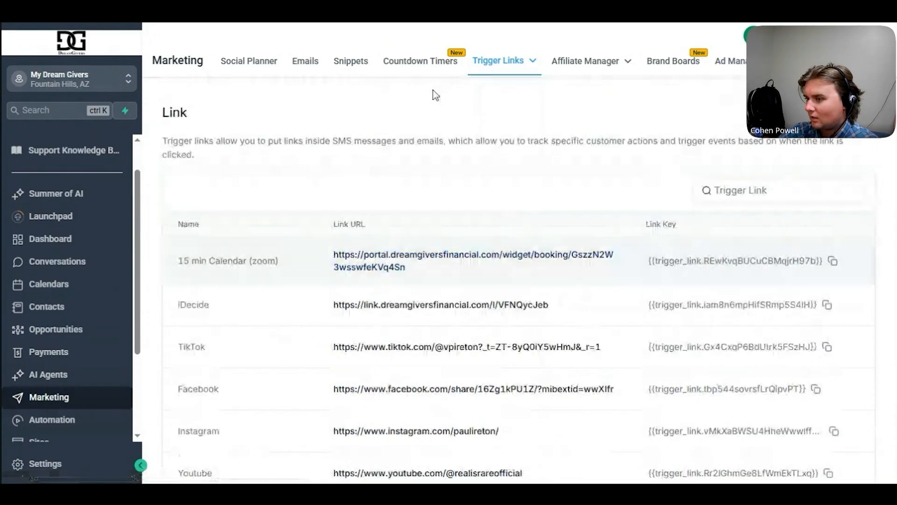
left_click(840, 113)
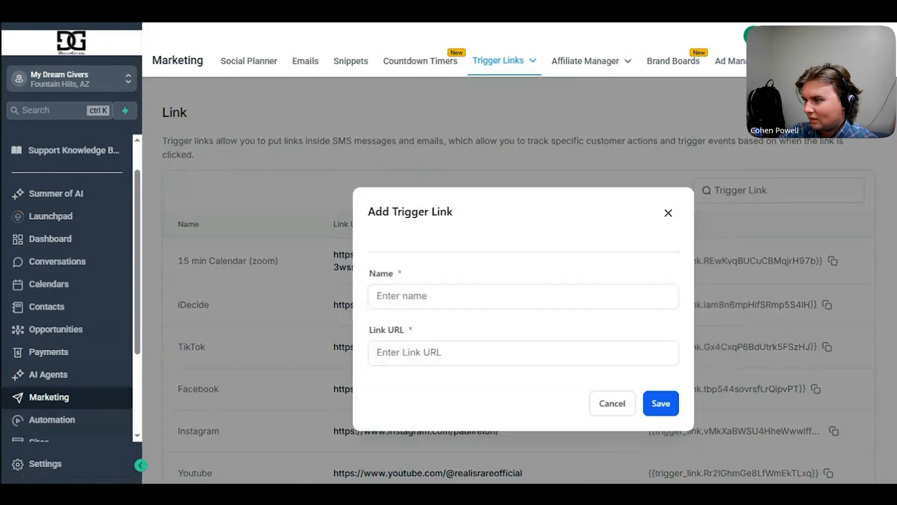
left_click(495, 296)
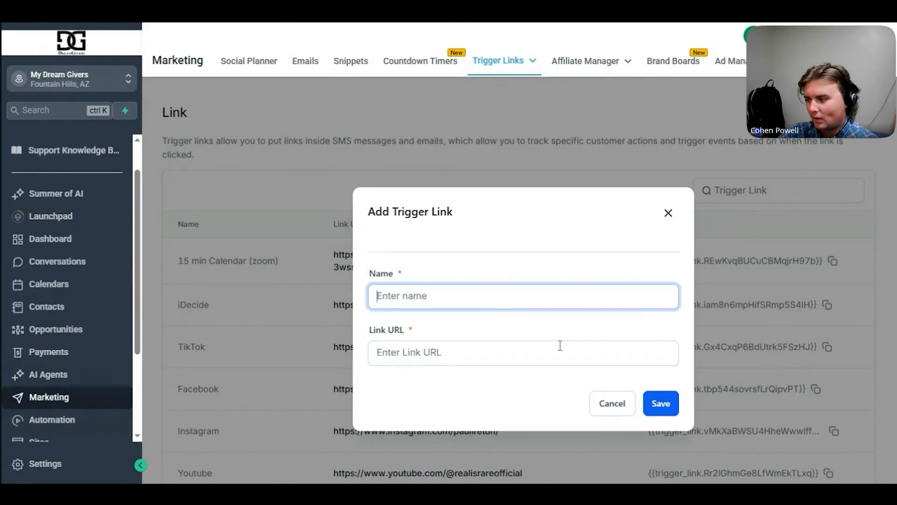
left_click(668, 212)
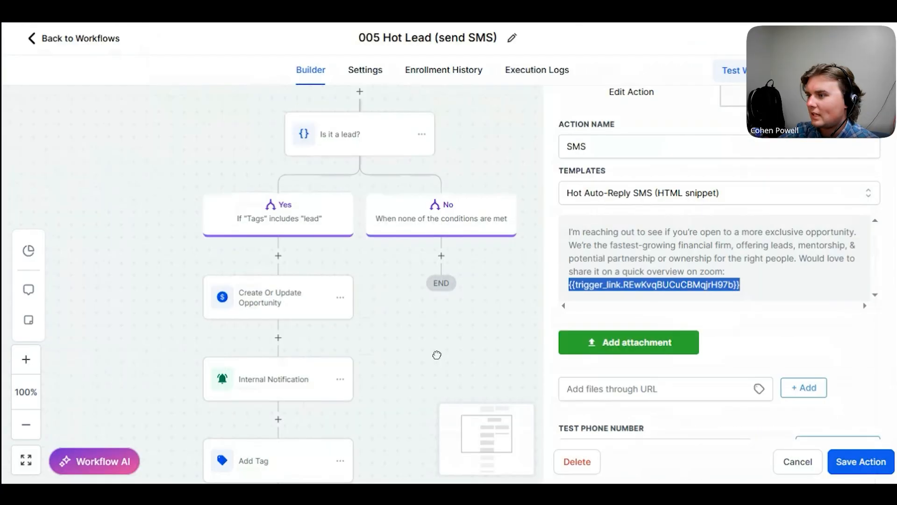
Review the Hot Lead workflow's score trigger and the Engagement Score rules under Manage Scoring against the trigger links list.
scroll(437, 354, "up", 5)
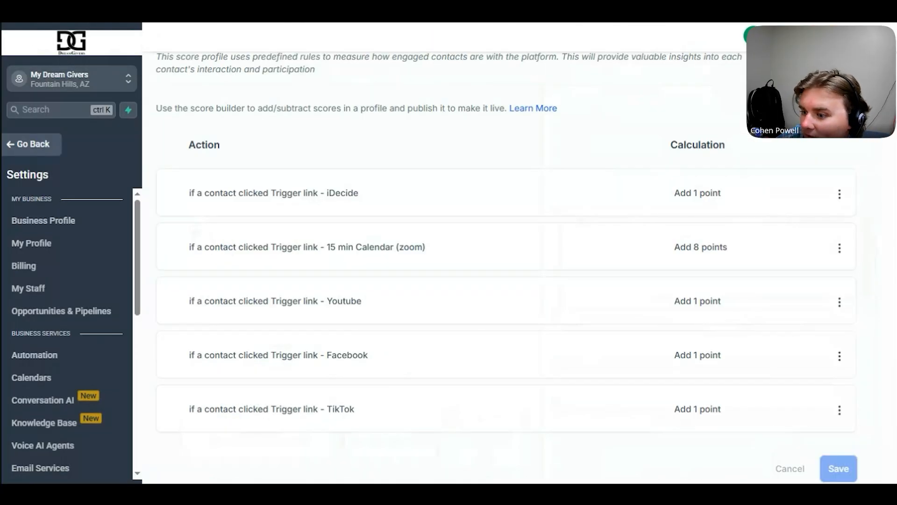
scroll(72, 240, "down", 8)
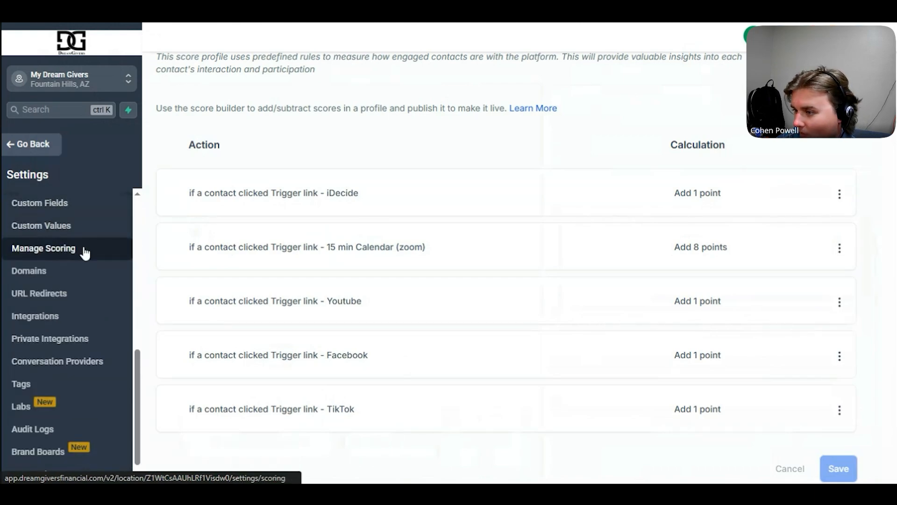
scroll(416, 223, "up", 3)
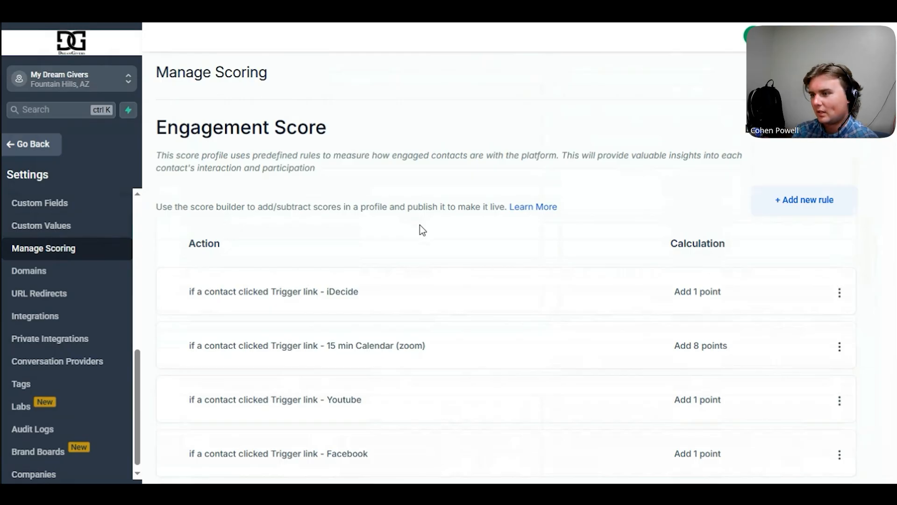
scroll(442, 220, "down", 3)
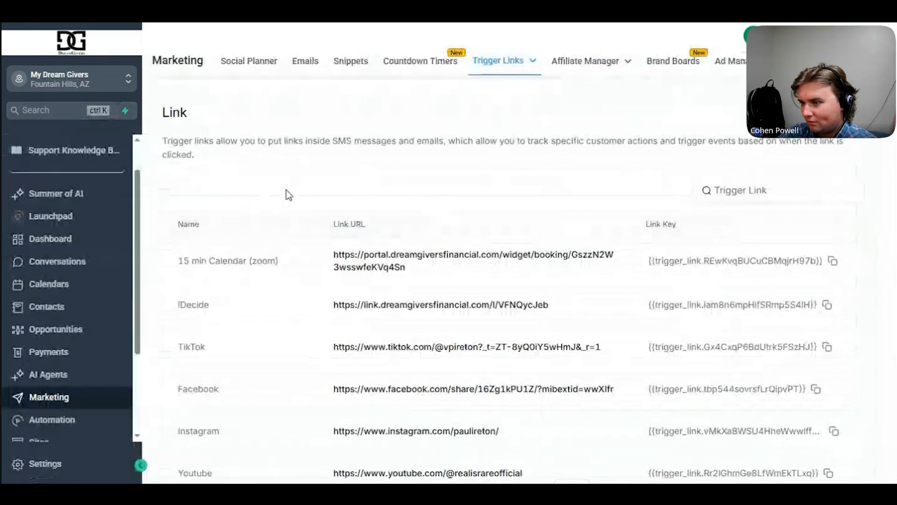
scroll(286, 190, "down", 2)
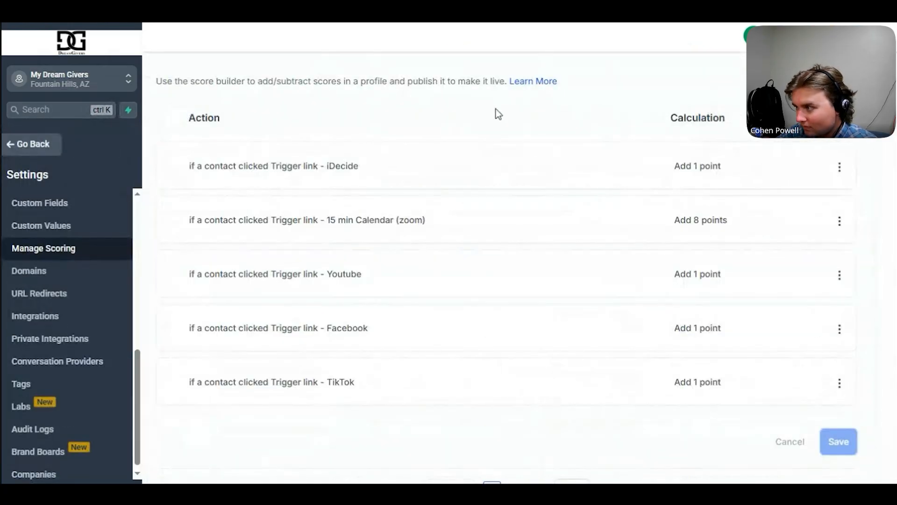
scroll(596, 169, "up", 1)
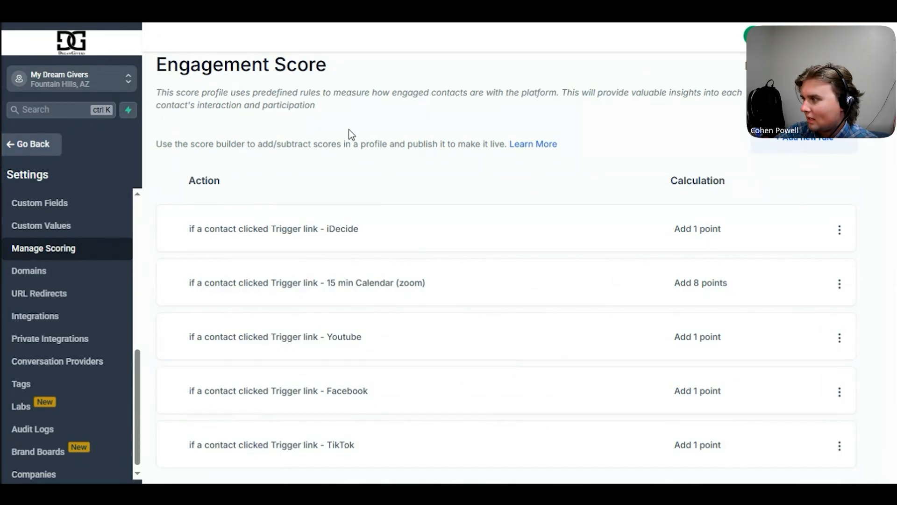
Draft an engagement score rule adding 10 points when the calendar form is submitted, and discard it.
left_click(812, 148)
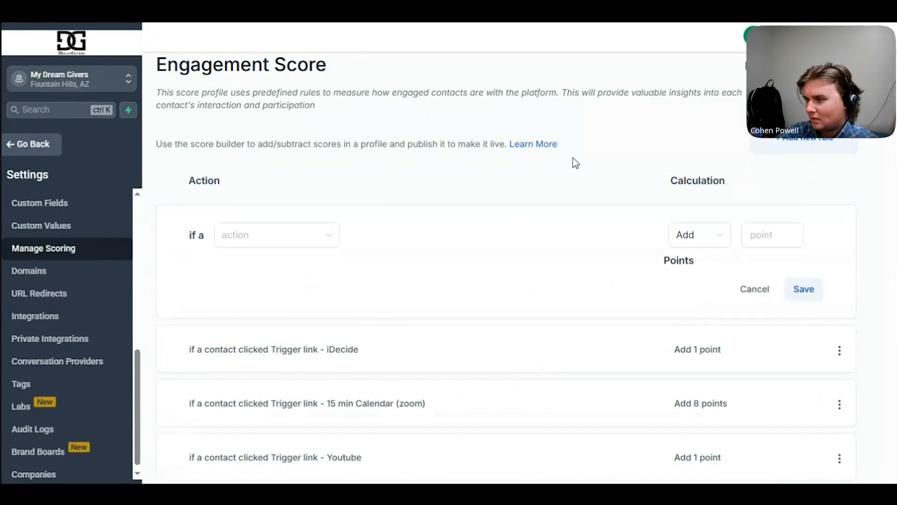
left_click(250, 248)
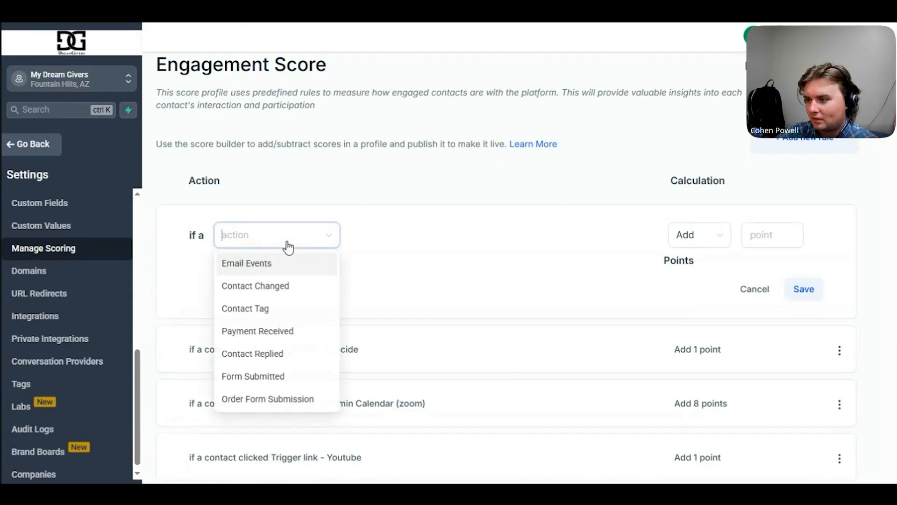
scroll(304, 324, "down", 3)
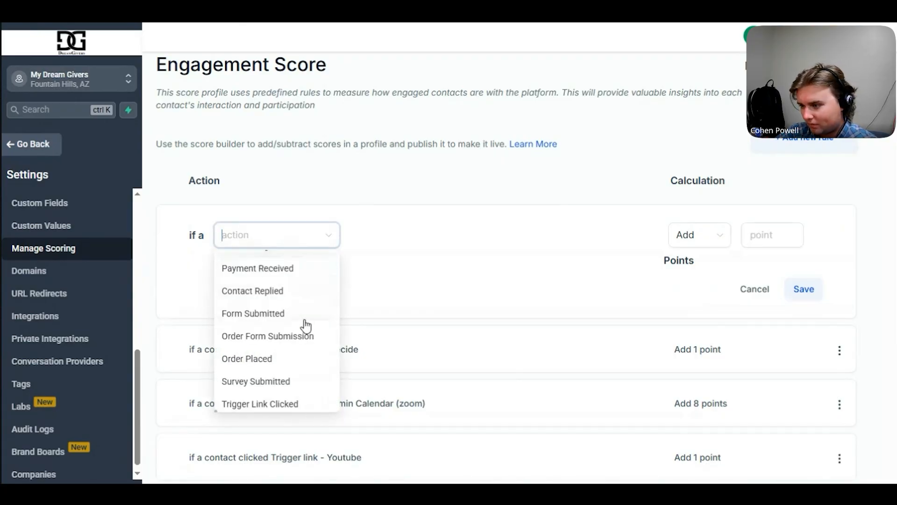
left_click(272, 319)
left_click(379, 238)
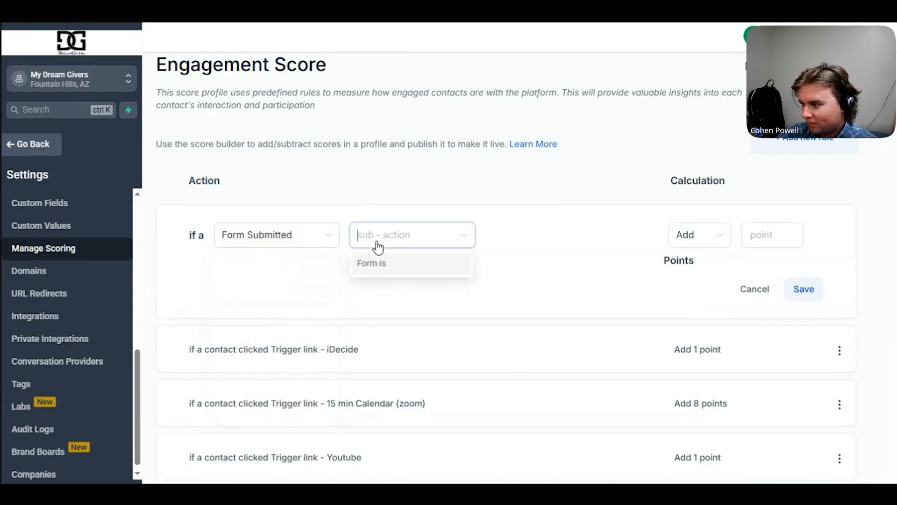
left_click(404, 264)
left_click(537, 236)
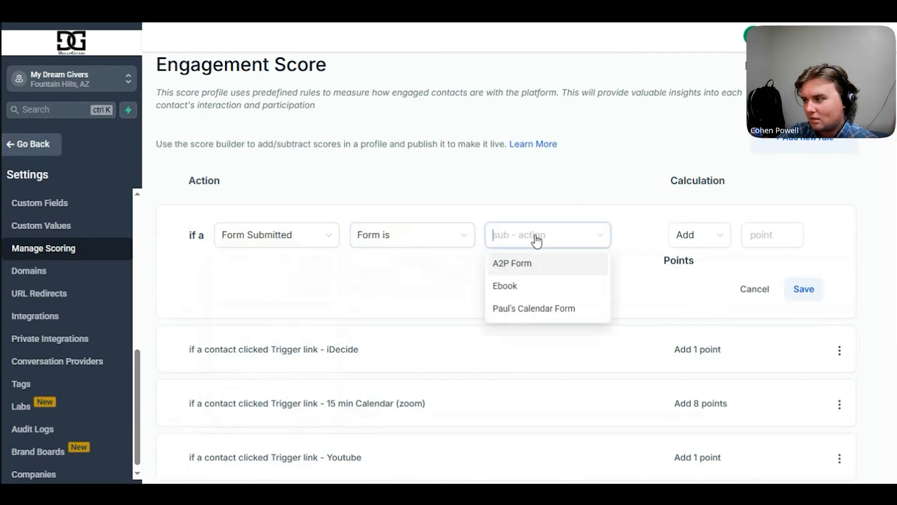
left_click(533, 309)
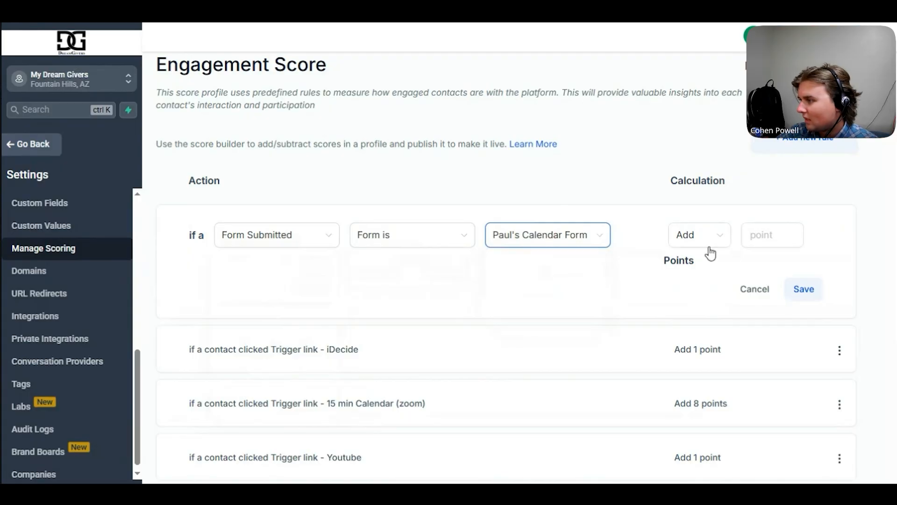
left_click(759, 236)
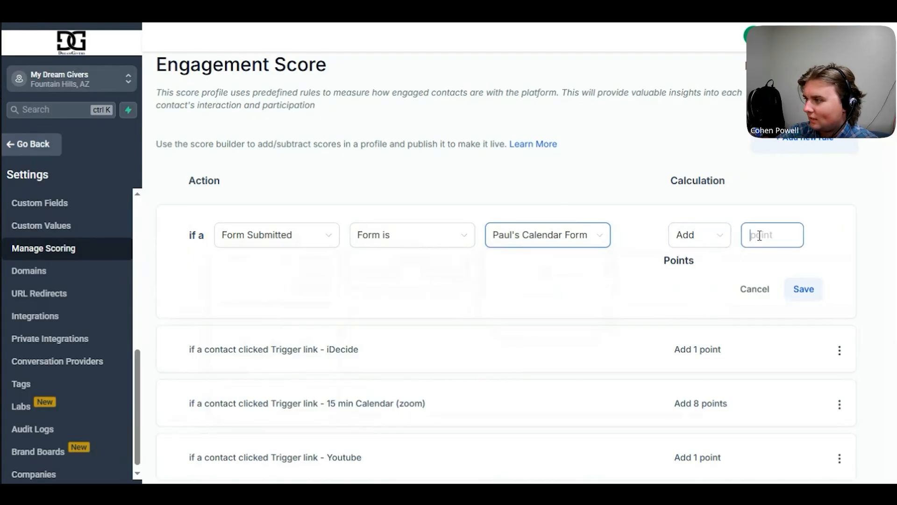
type("10")
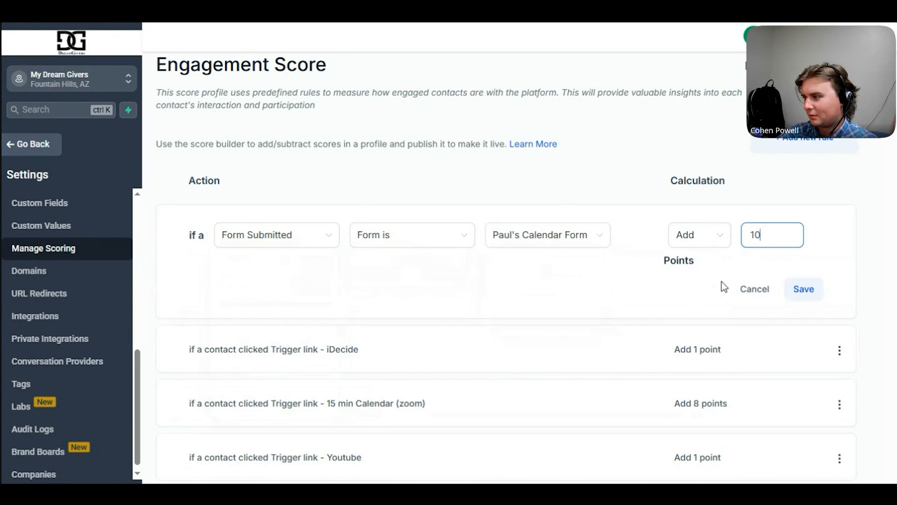
left_click(758, 289)
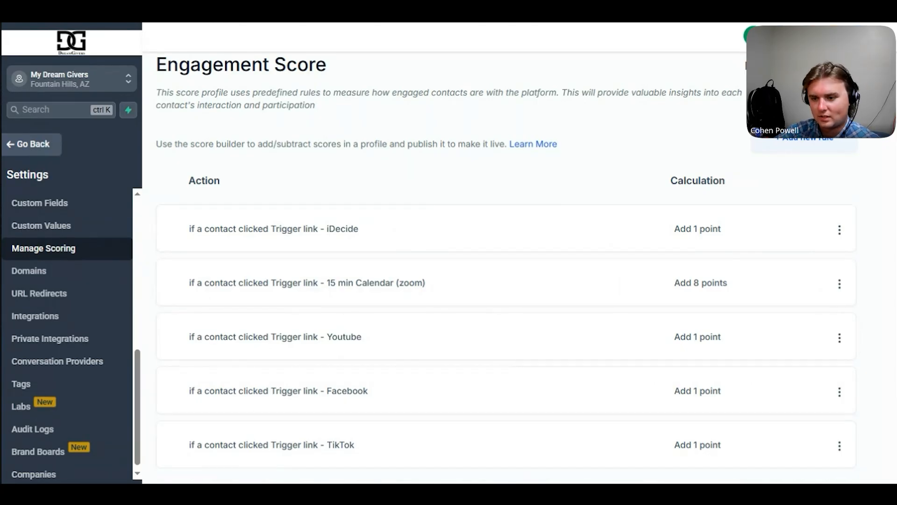
Return to the 005 Hot Lead (send SMS) workflow, close the SMS action without saving, and leave for the workflow list.
left_click(79, 23)
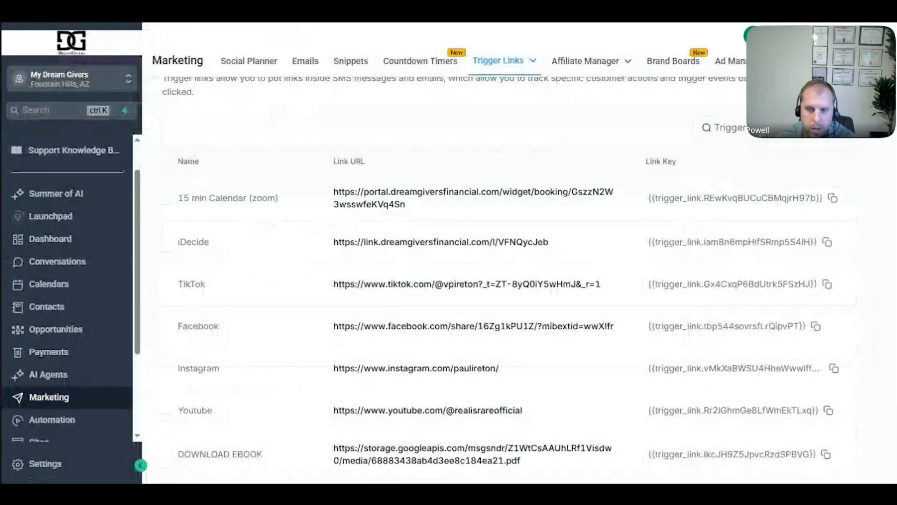
key("ctrl+Tab")
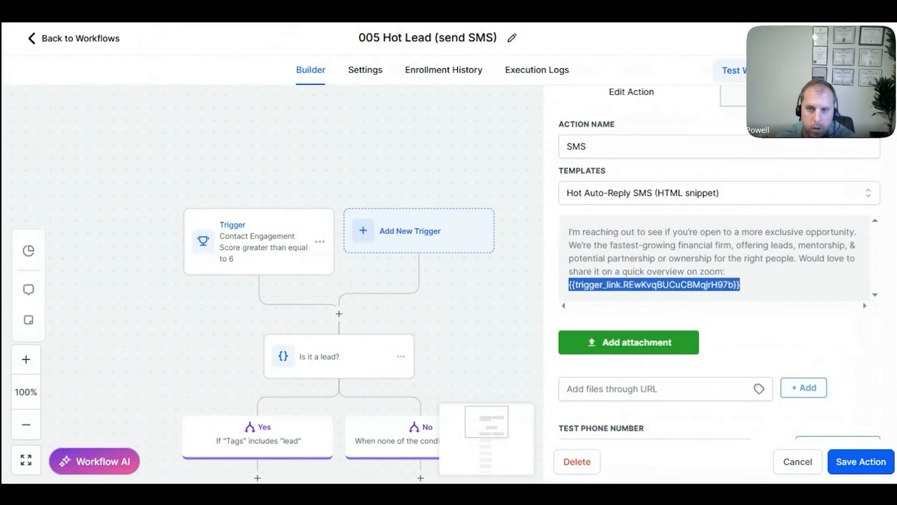
left_click(794, 470)
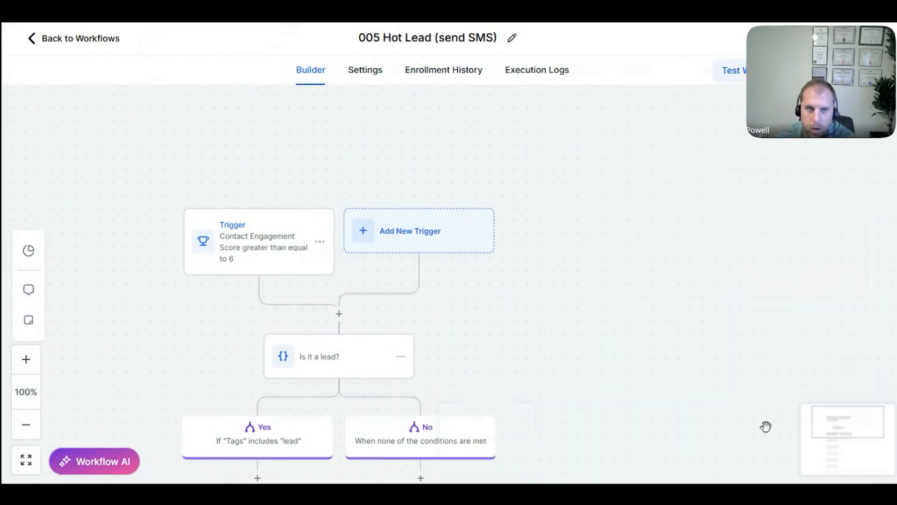
left_click(91, 45)
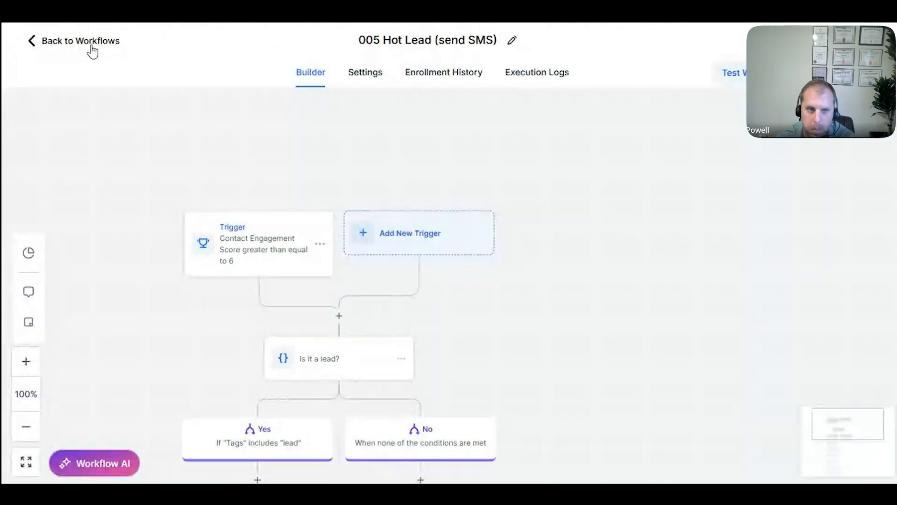
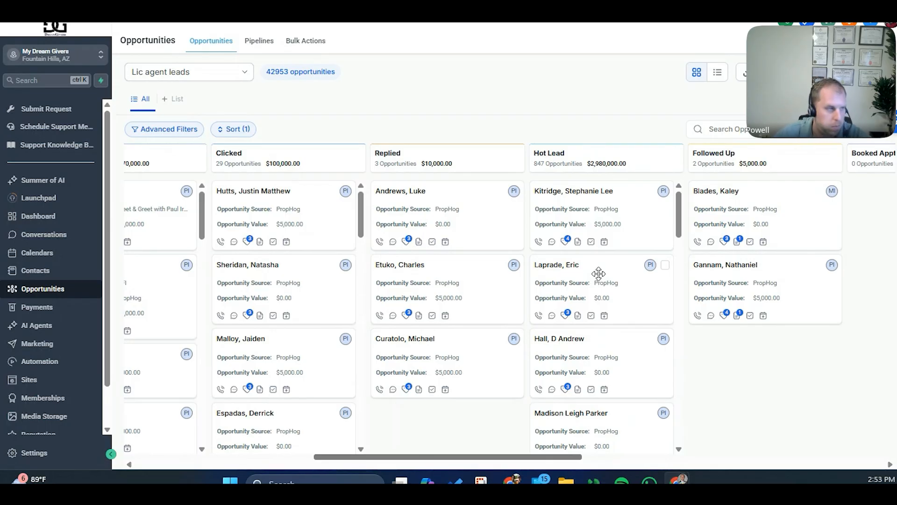
Review the Lic agent leads pipeline stages from Contacted through Pending ICA Code on the opportunities board.
left_click_drag(516, 456, 645, 455)
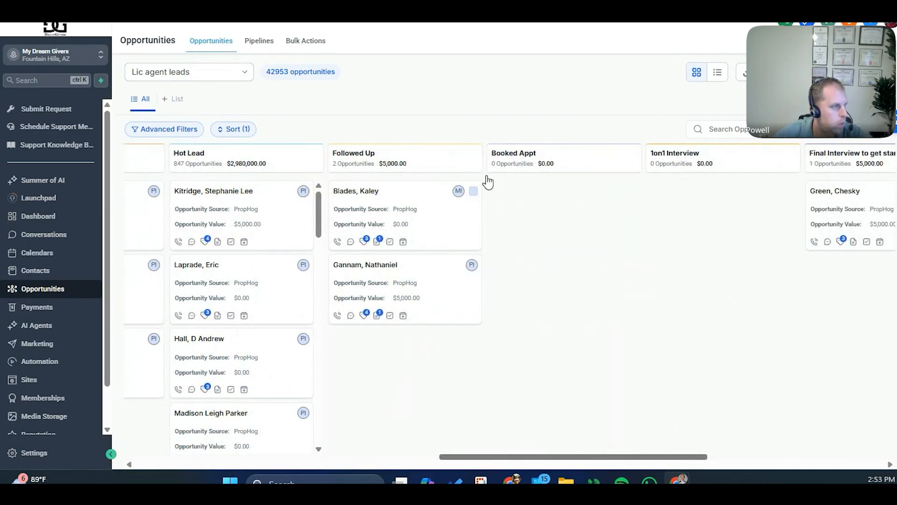
left_click_drag(539, 457, 271, 455)
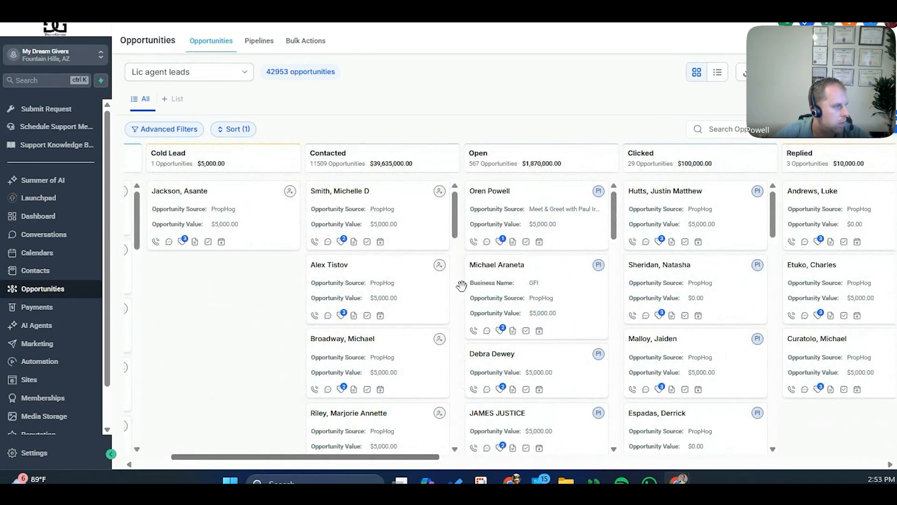
left_click_drag(399, 457, 480, 456)
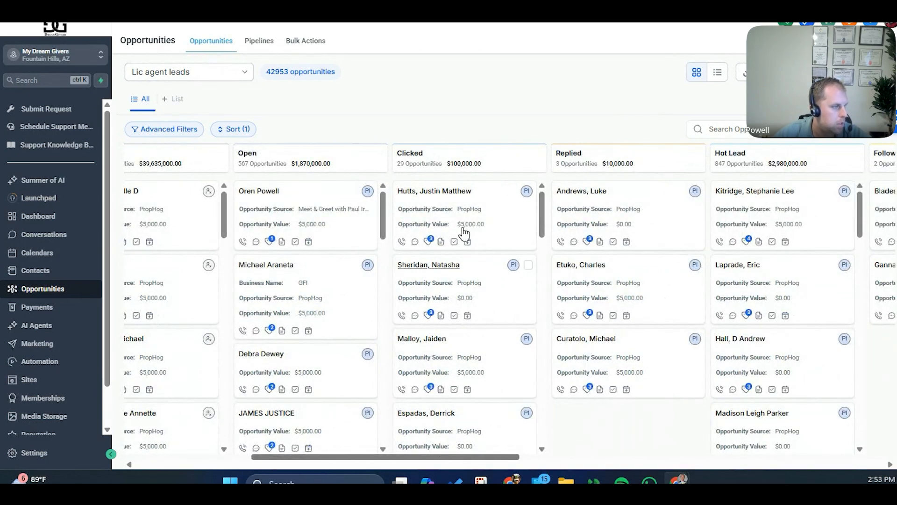
left_click_drag(467, 457, 728, 456)
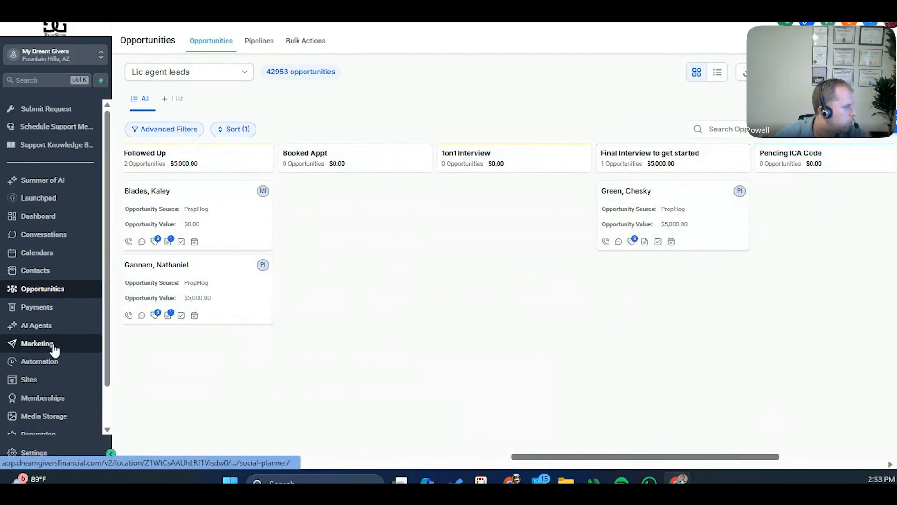
Open the 006 Lead Booked Appt workflow in the Sales Pipeline folder and examine its booked-appointment trigger's calendar and tag filters.
left_click(54, 368)
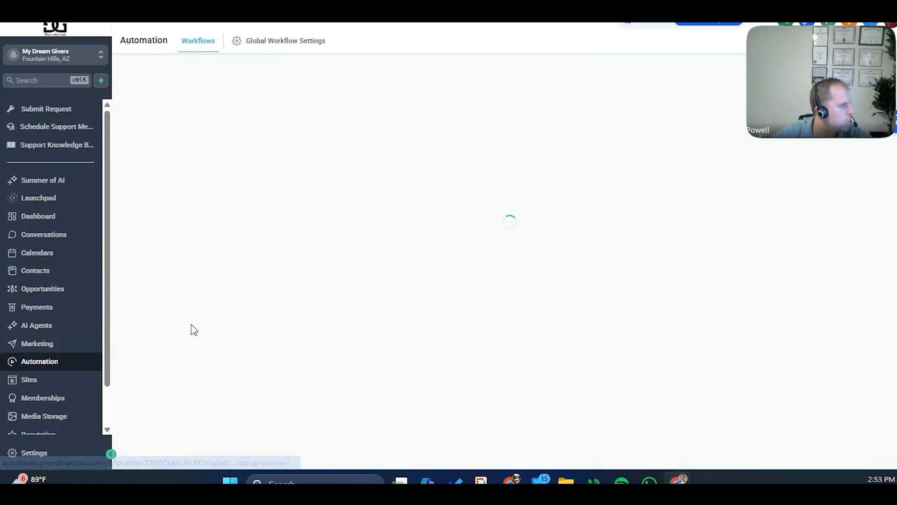
left_click(231, 293)
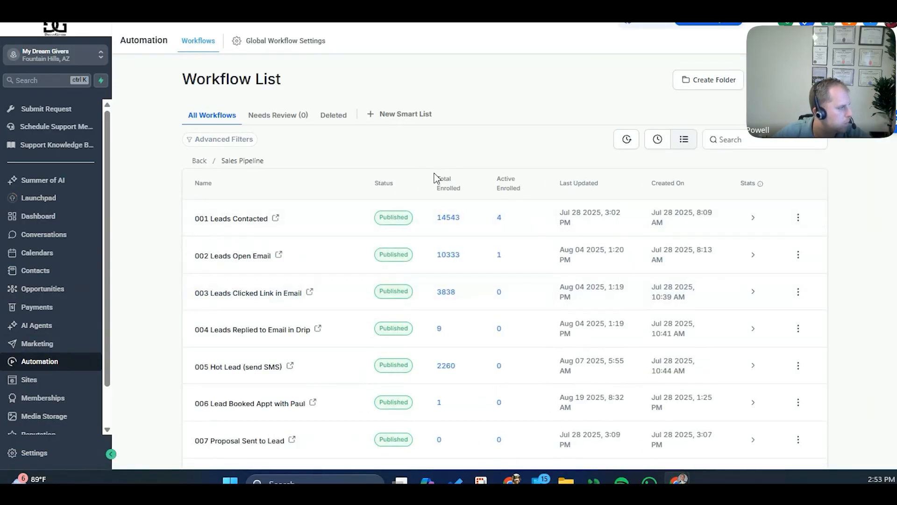
scroll(435, 177, "down", 4)
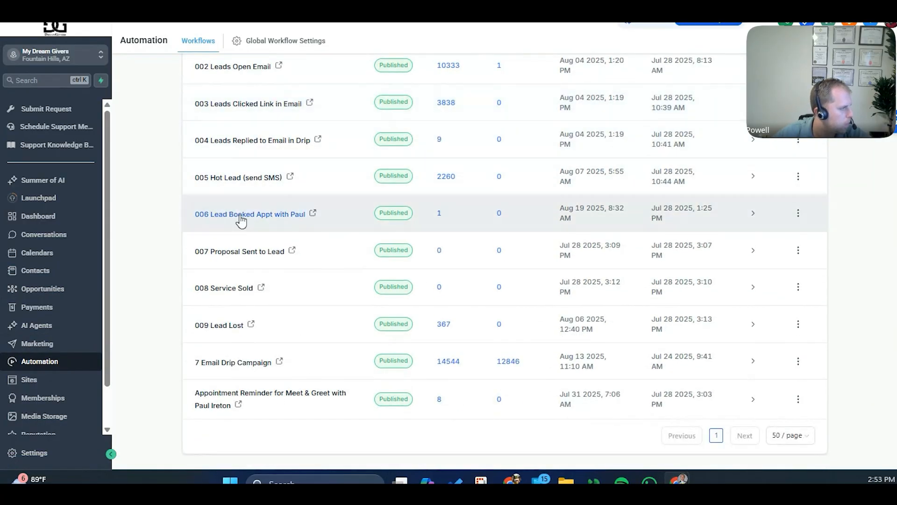
left_click(237, 216)
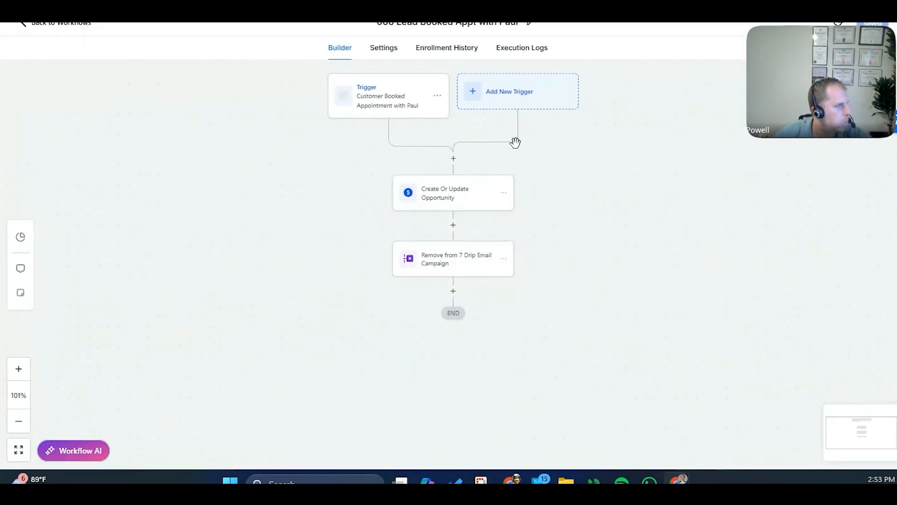
left_click(410, 104)
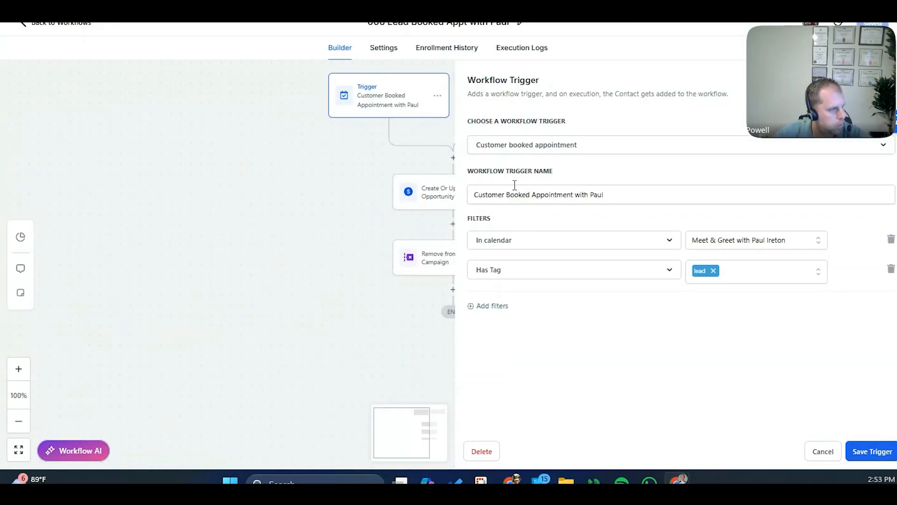
left_click(890, 81)
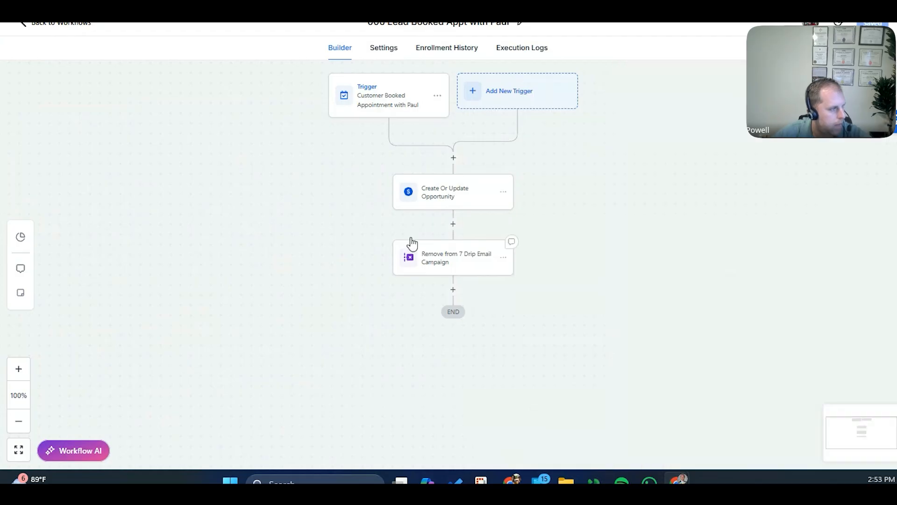
left_click(403, 114)
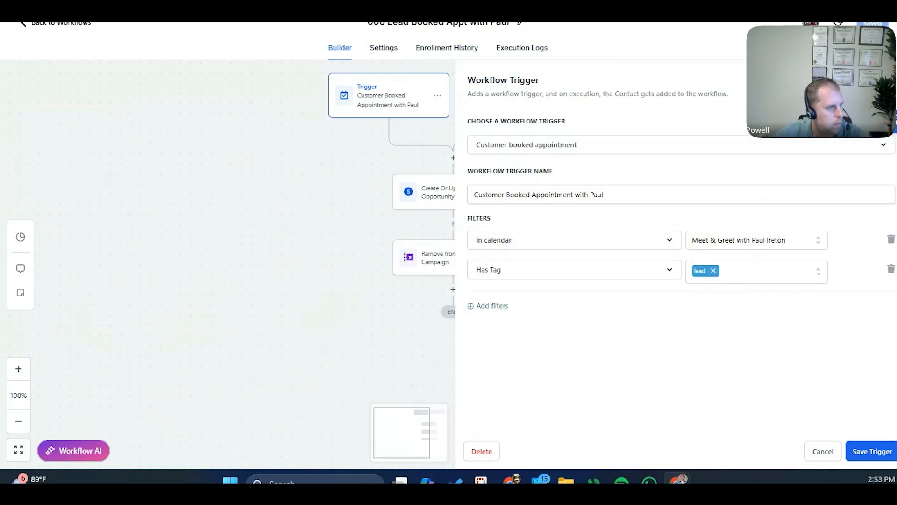
left_click(889, 80)
Check the workflow's Booked Appt opportunity update, save the 7 Email Drip Campaign removal action, and return to the workflow list.
left_click(465, 196)
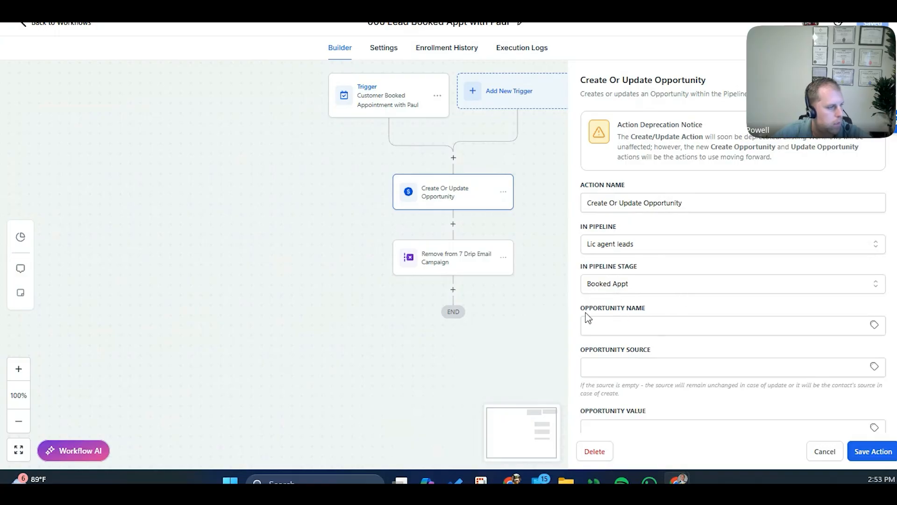
left_click(429, 262)
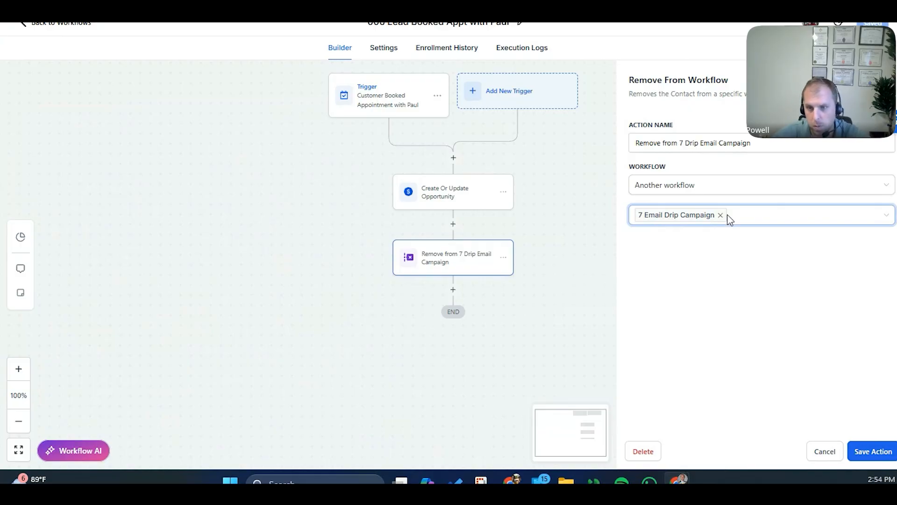
left_click(871, 451)
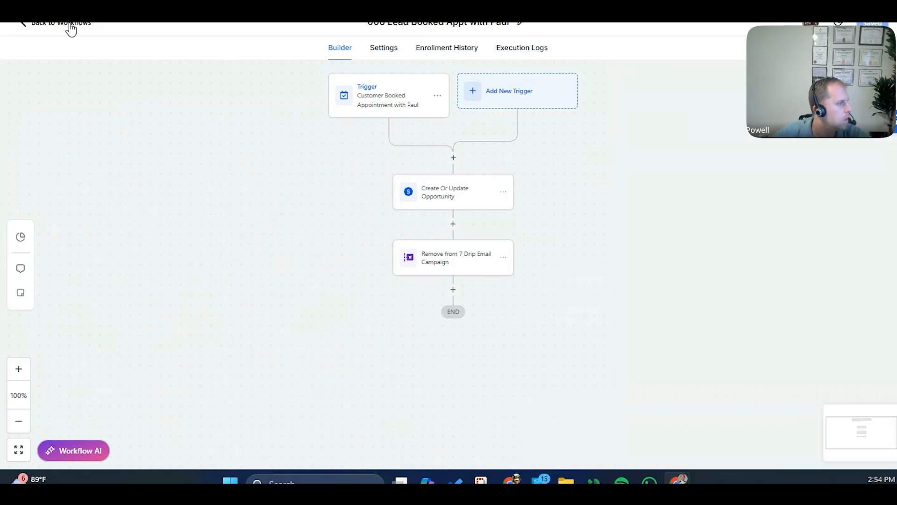
left_click(48, 29)
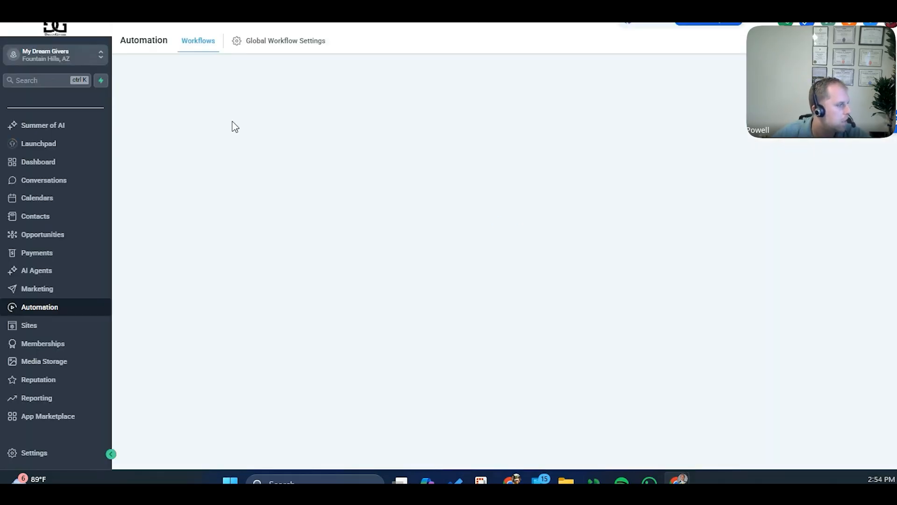
Review the 007 Proposal Sent to Lead workflow's Contract Sent trigger, lead tag condition and opportunity update, and return to the workflow list.
scroll(427, 247, "down", 4)
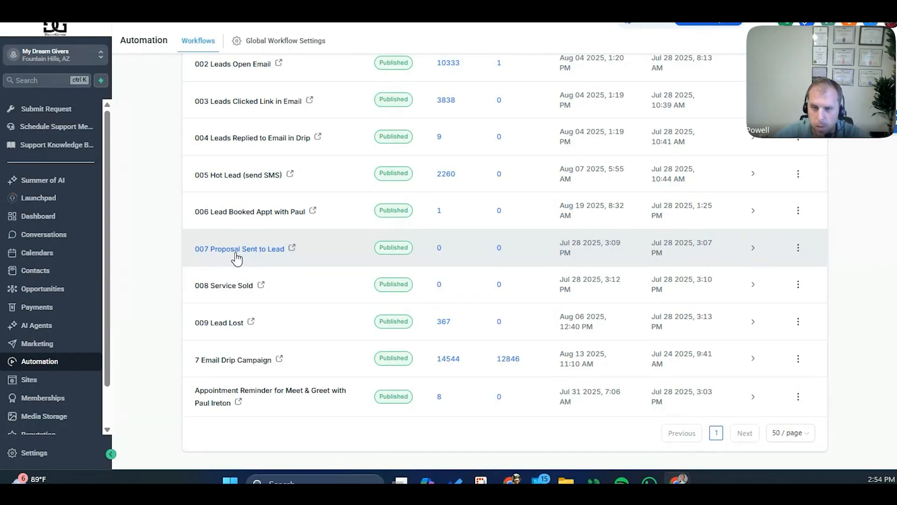
left_click(238, 252)
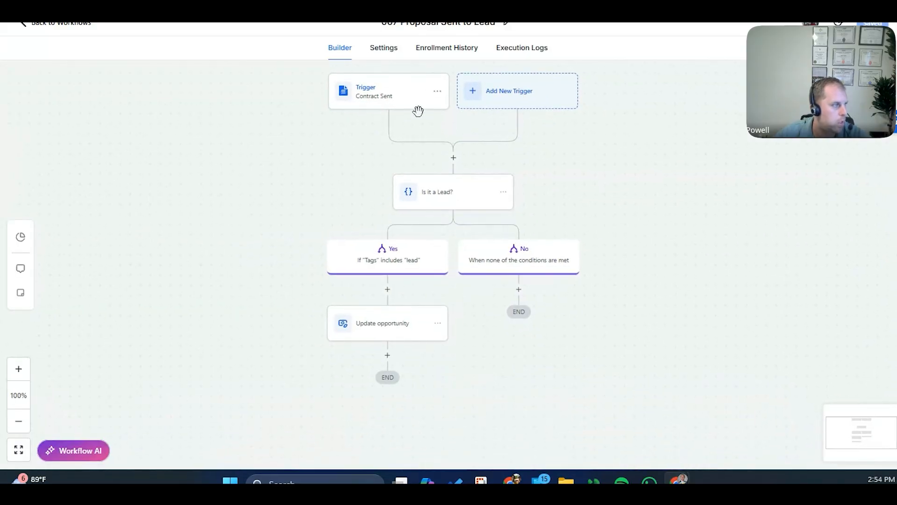
left_click(375, 101)
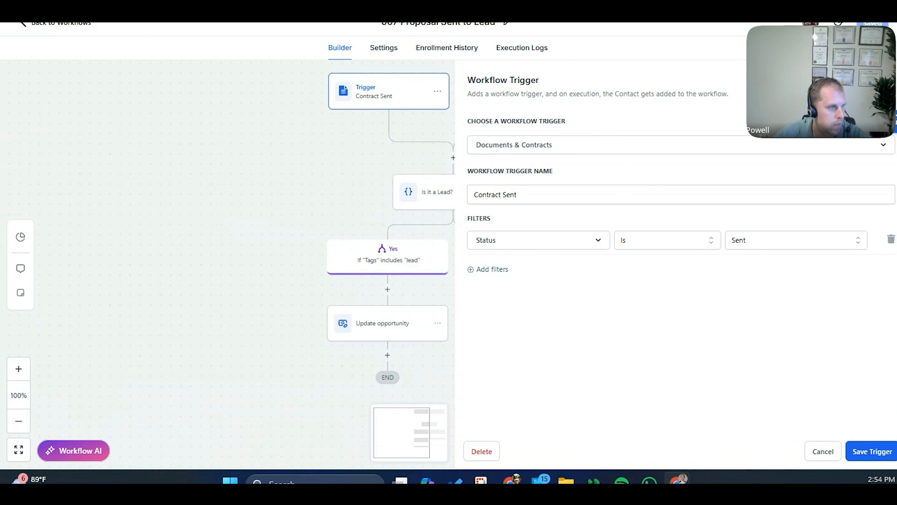
left_click(402, 239)
left_click(432, 197)
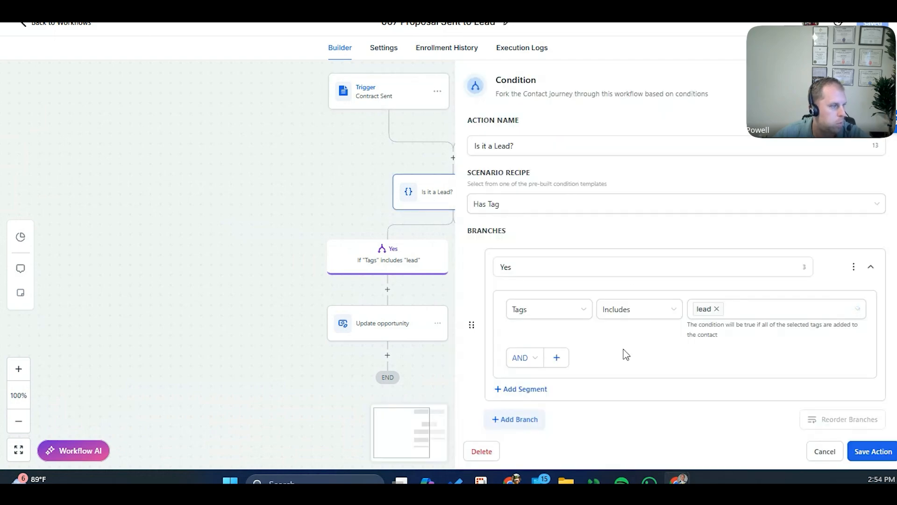
left_click(380, 335)
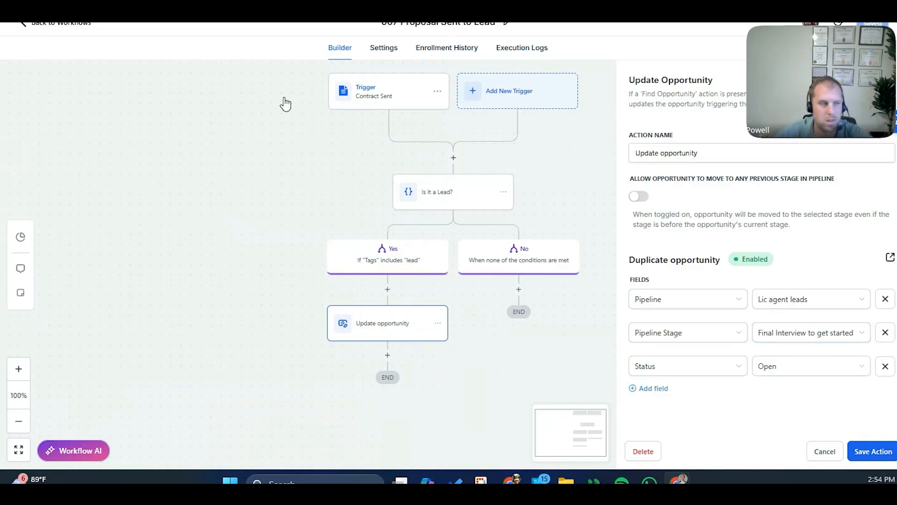
left_click(46, 24)
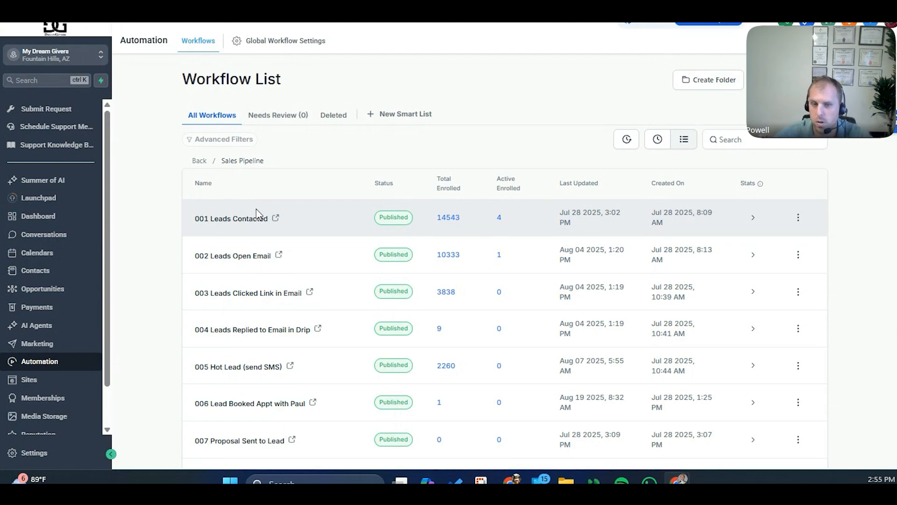
Start a new Contact Engagement Score trigger in the 001 Leads Contacted workflow.
left_click(60, 221)
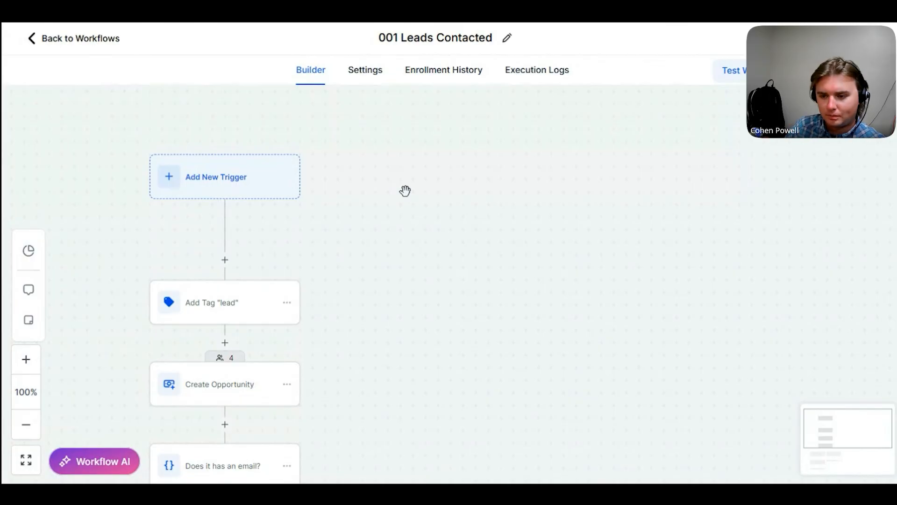
left_click_drag(375, 178, 491, 230)
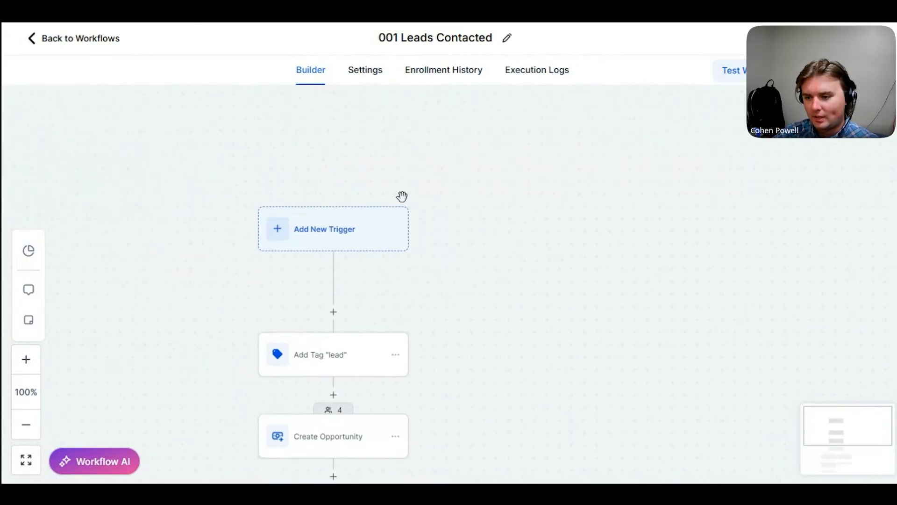
left_click_drag(331, 183, 315, 191)
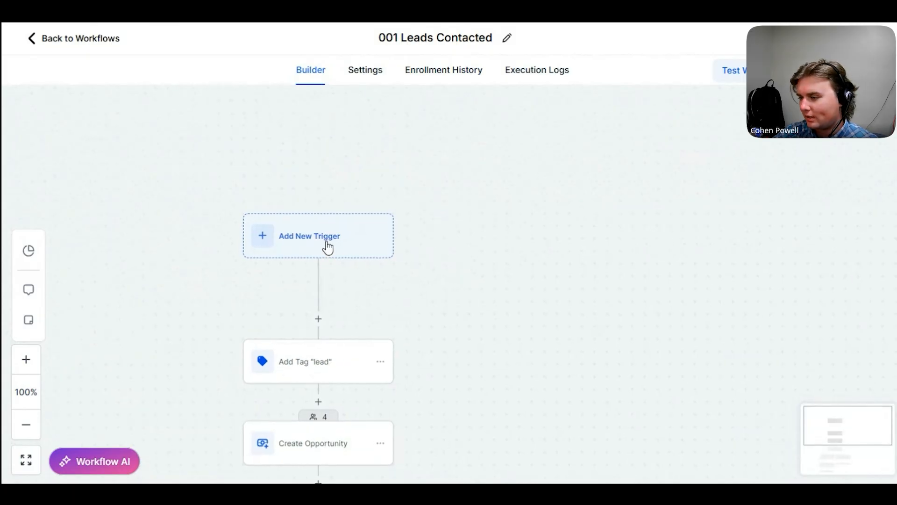
left_click(327, 245)
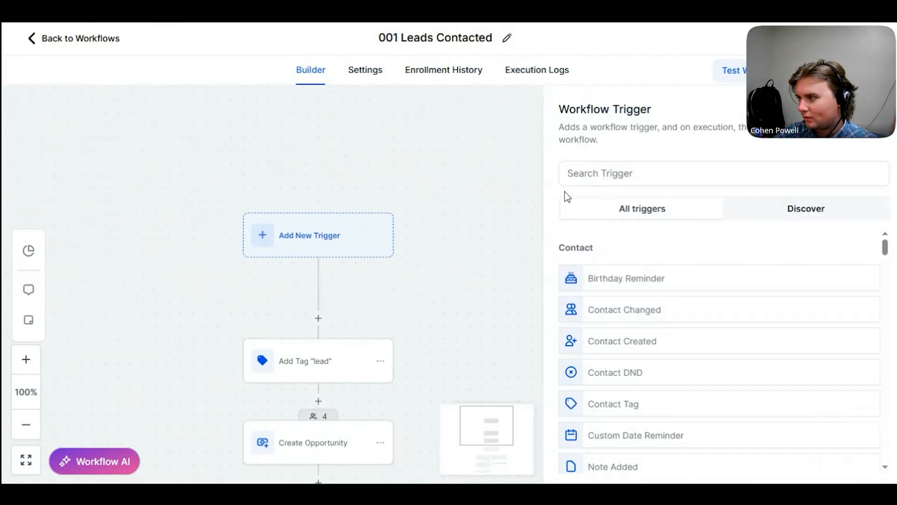
left_click(584, 177)
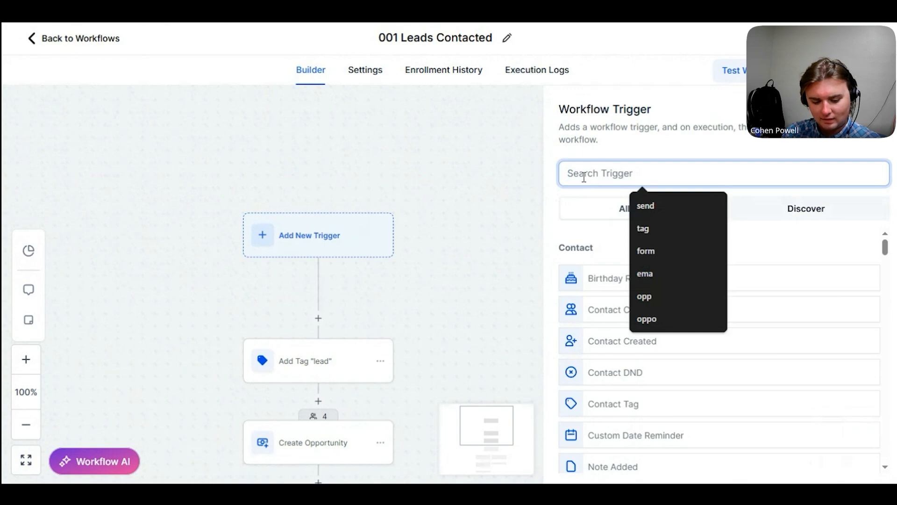
type("engag")
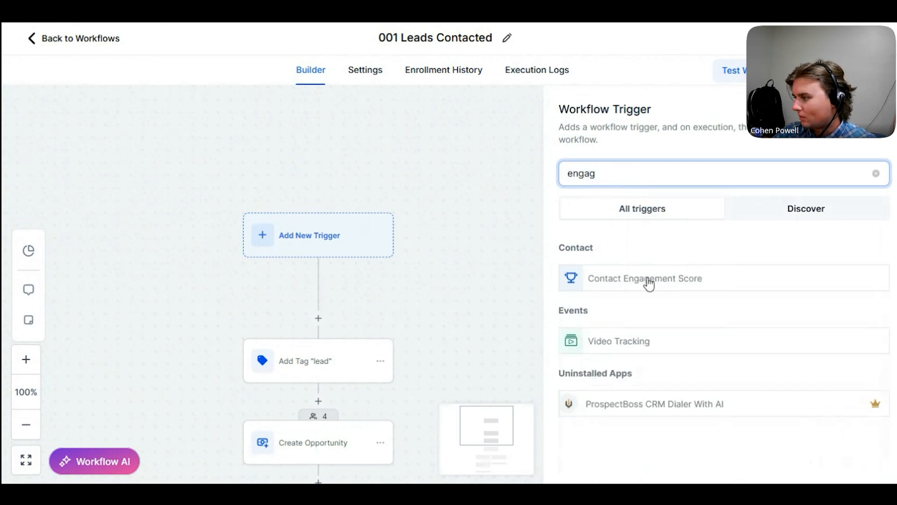
left_click(648, 280)
Draft a trigger filter with Score set to Equals to 6, and discard the trigger's unsaved changes.
left_click(417, 306)
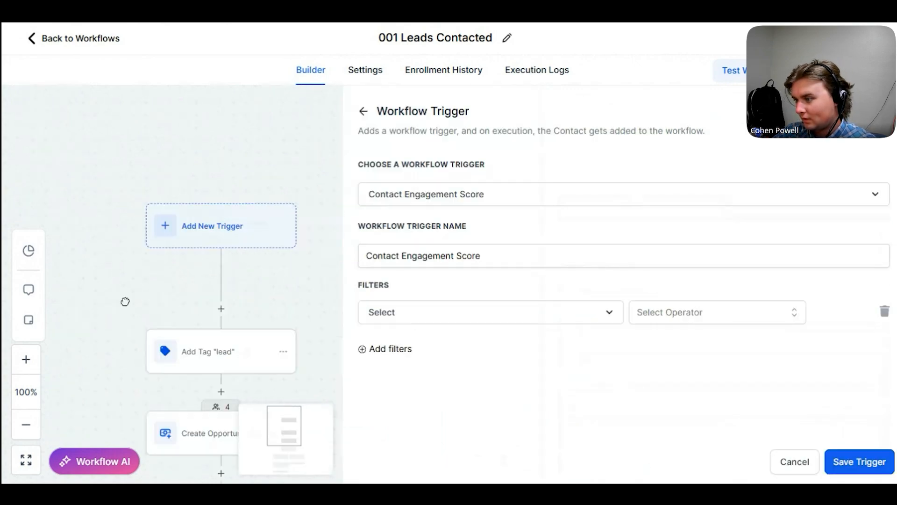
left_click(481, 313)
left_click(423, 399)
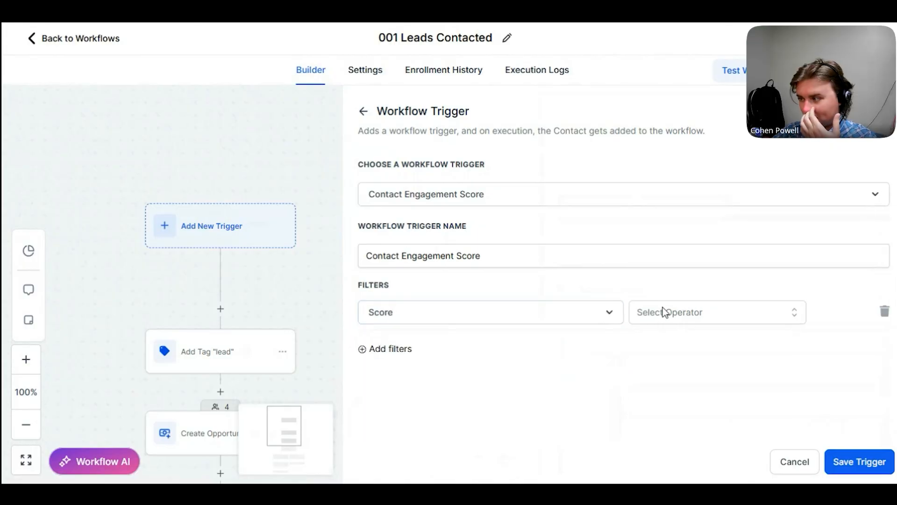
left_click(667, 312)
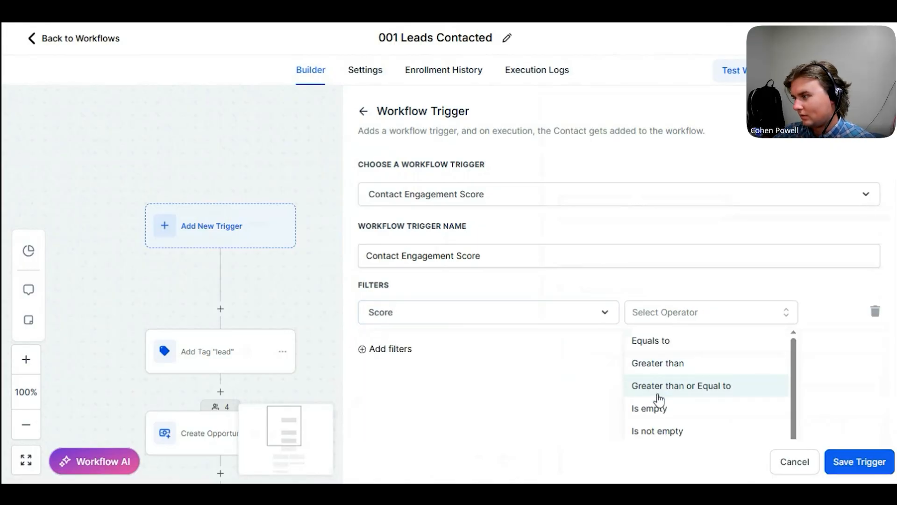
left_click(655, 345)
left_click(705, 303)
type("6")
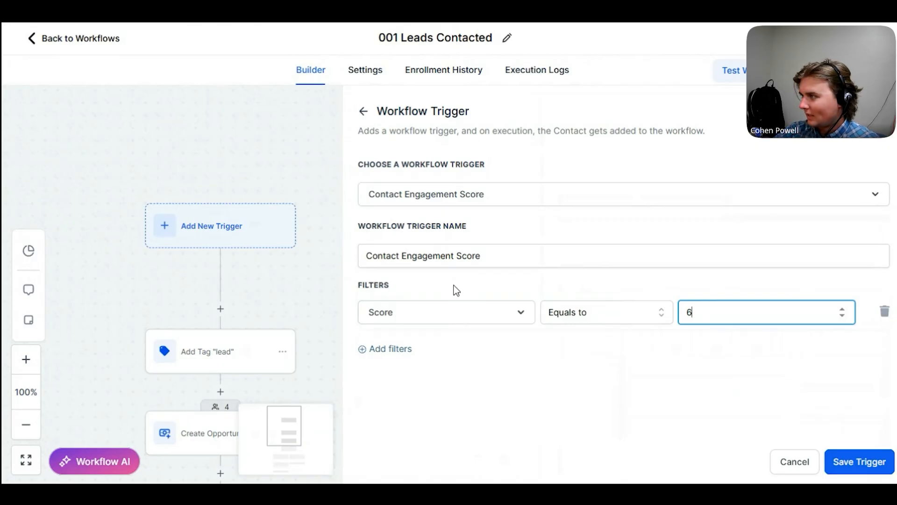
left_click(787, 471)
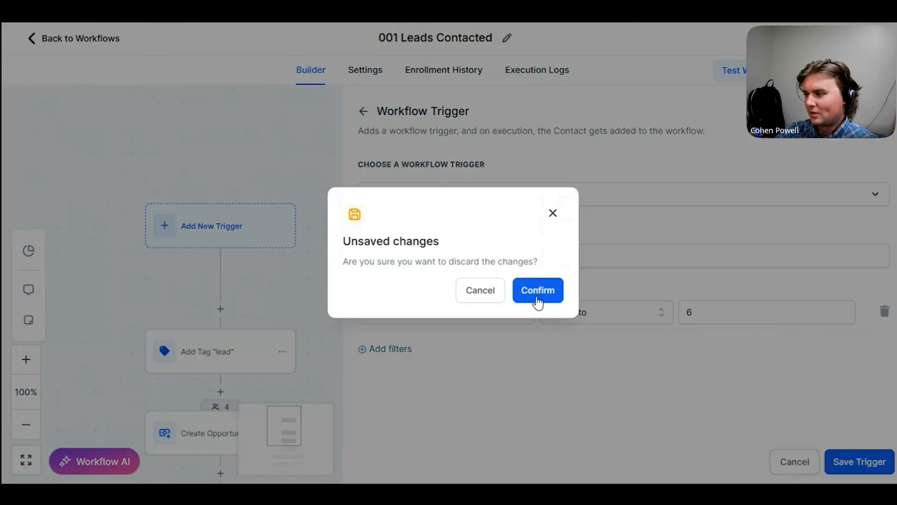
left_click(537, 299)
Leave the 001 Leads Contacted workflow and review the fields of the Submit A Request support form.
left_click(74, 41)
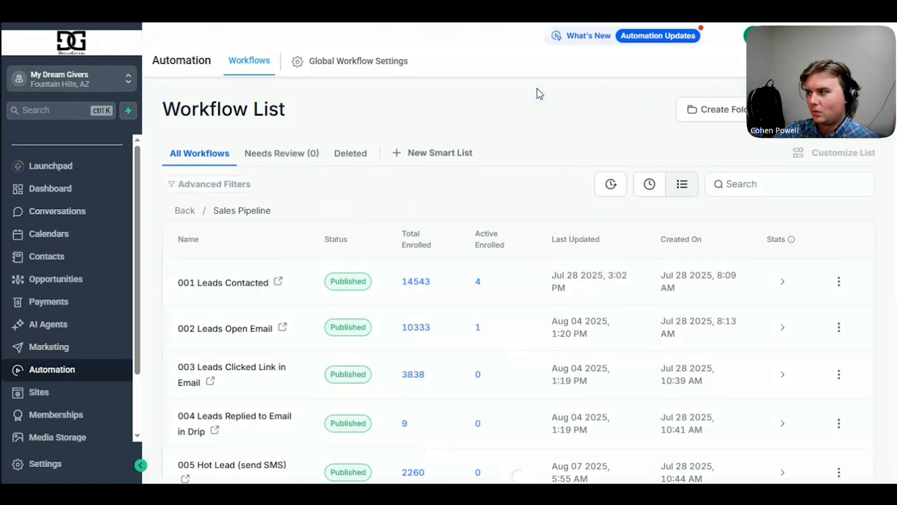
left_click(58, 146)
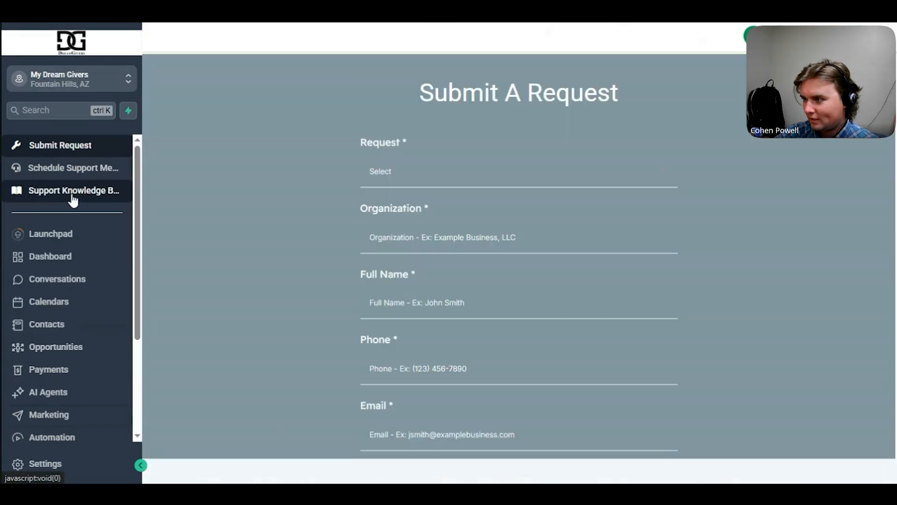
scroll(342, 186, "down", 2)
scroll(342, 182, "down", 5)
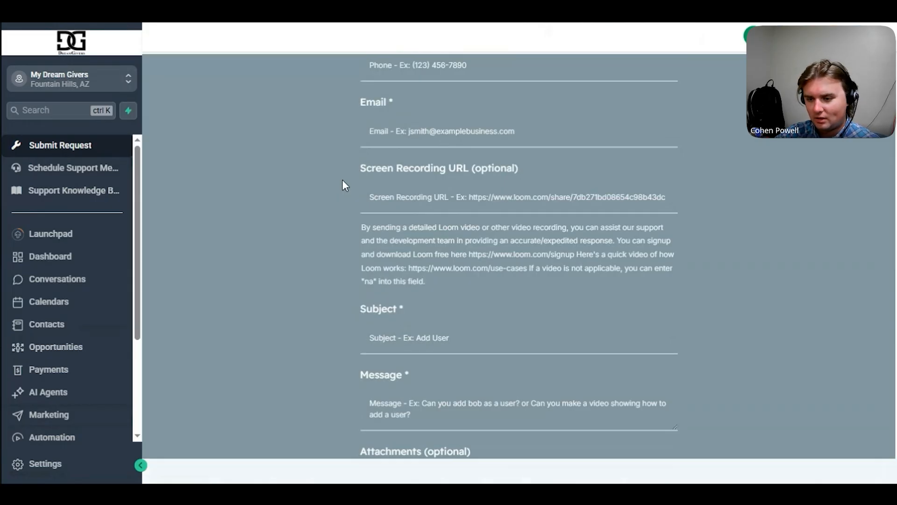
scroll(343, 186, "up", 5)
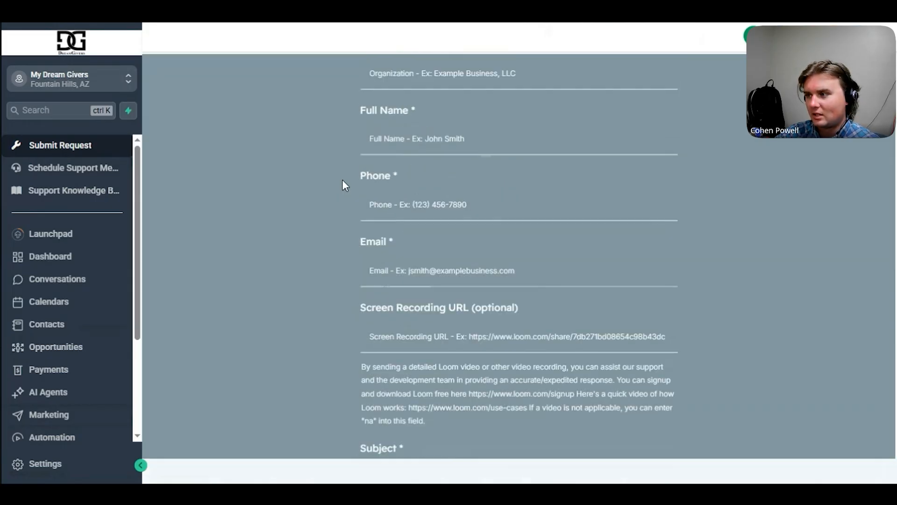
scroll(315, 224, "up", 1)
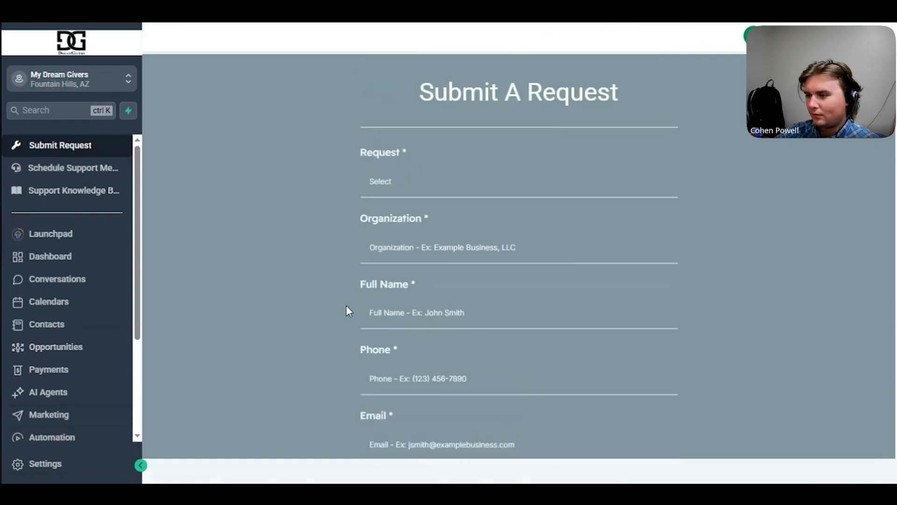
scroll(349, 280, "down", 3)
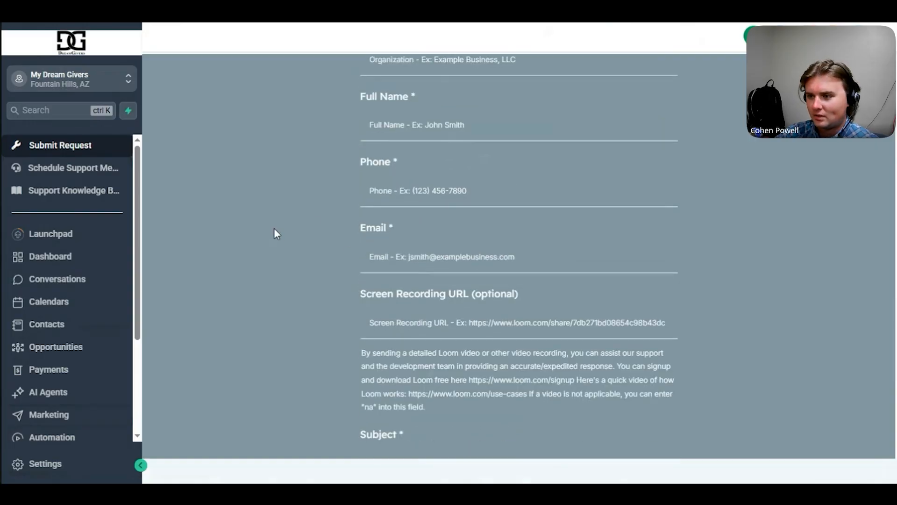
View the Schedule Support Meeting booking calendar, and go to the support knowledge base.
left_click(58, 169)
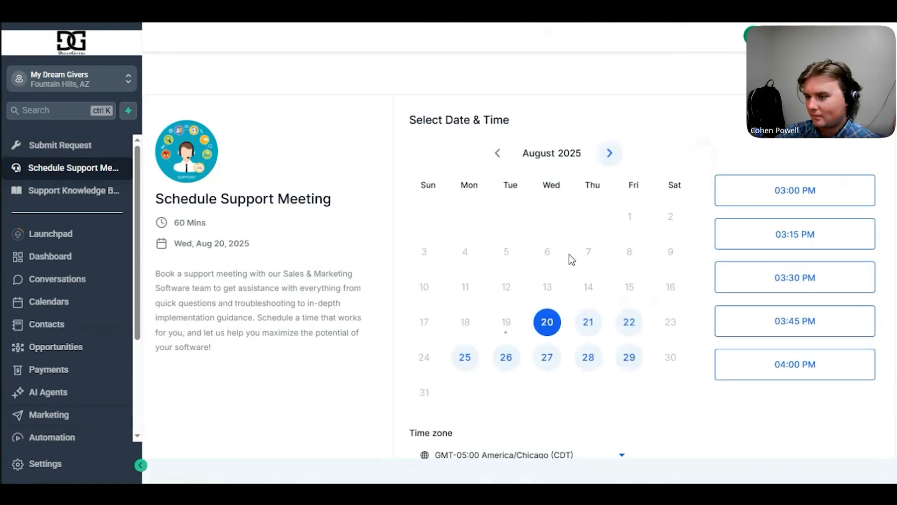
left_click(76, 192)
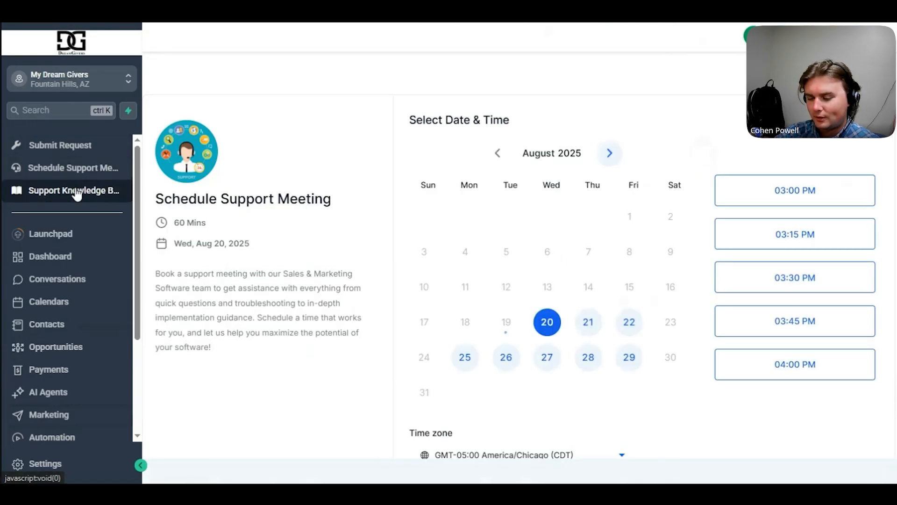